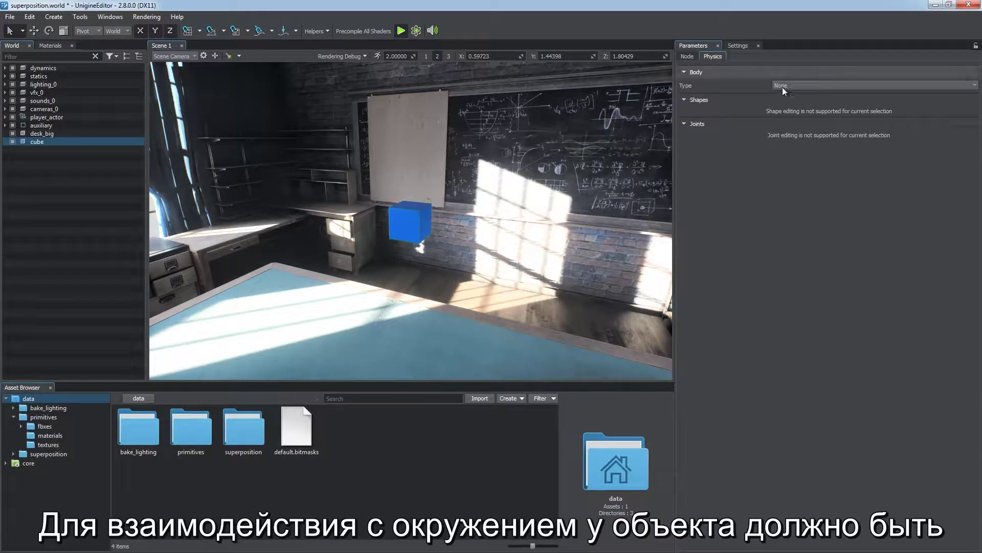
Step: Make the cube a Rigid body, not shape-based, with mass 1
left_click(809, 87)
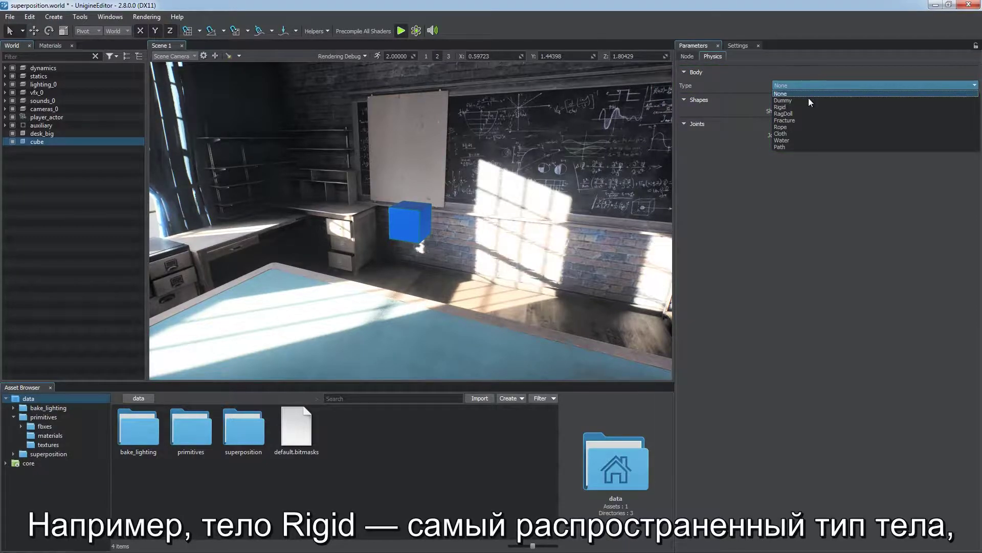
left_click(808, 106)
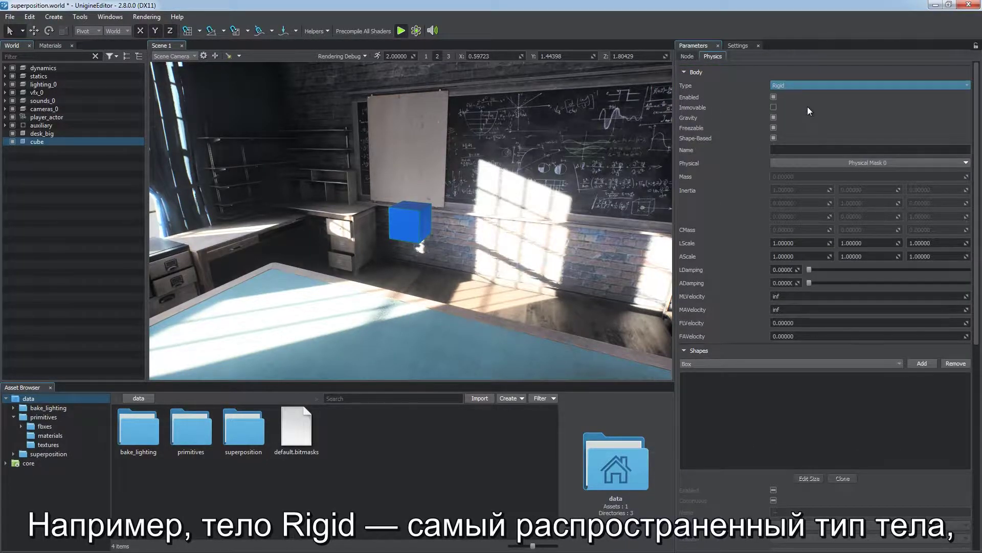
left_click(773, 137)
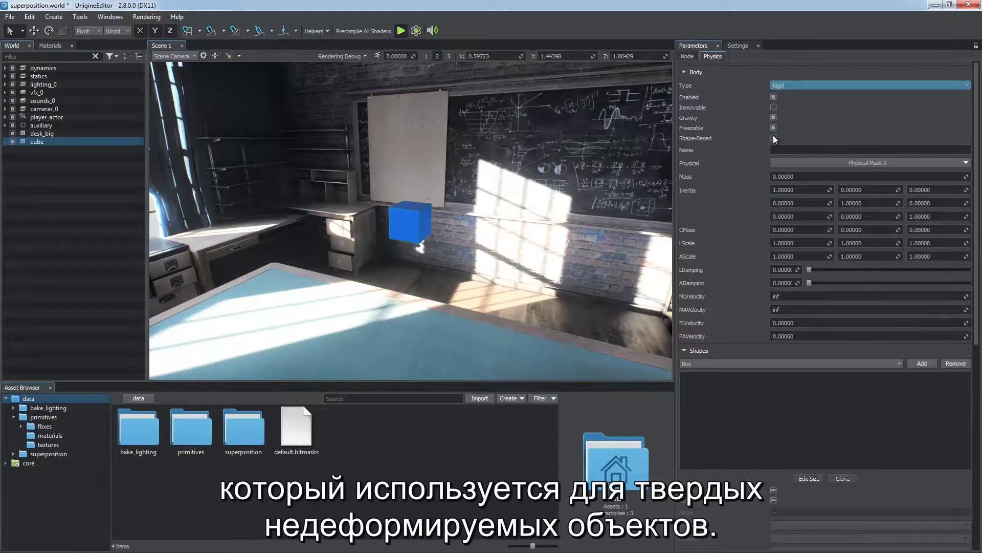
left_click(780, 176)
type("1")
key("Return")
Step: Turn on the physics simulation from the toolbar
right_click_drag(631, 238, 615, 252)
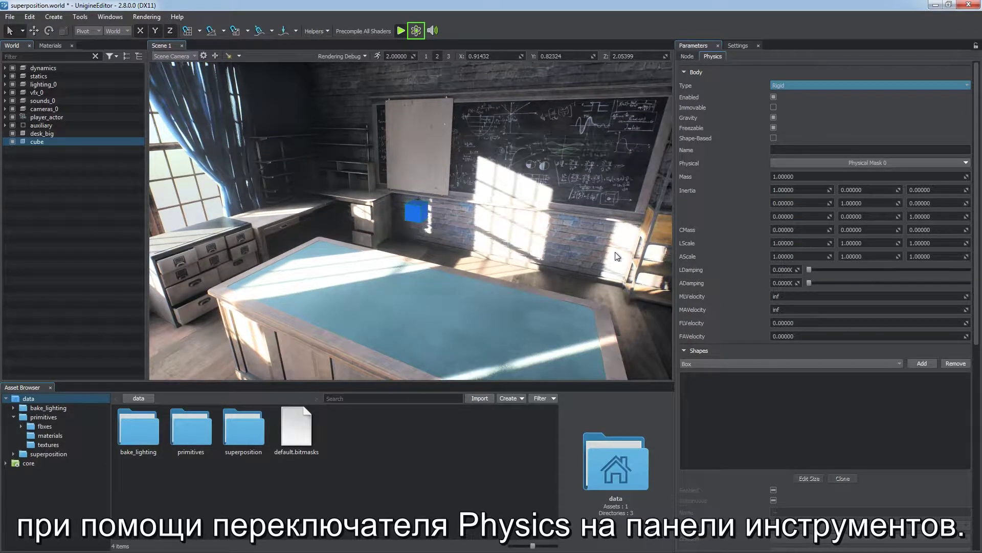
key("w")
left_click(421, 34)
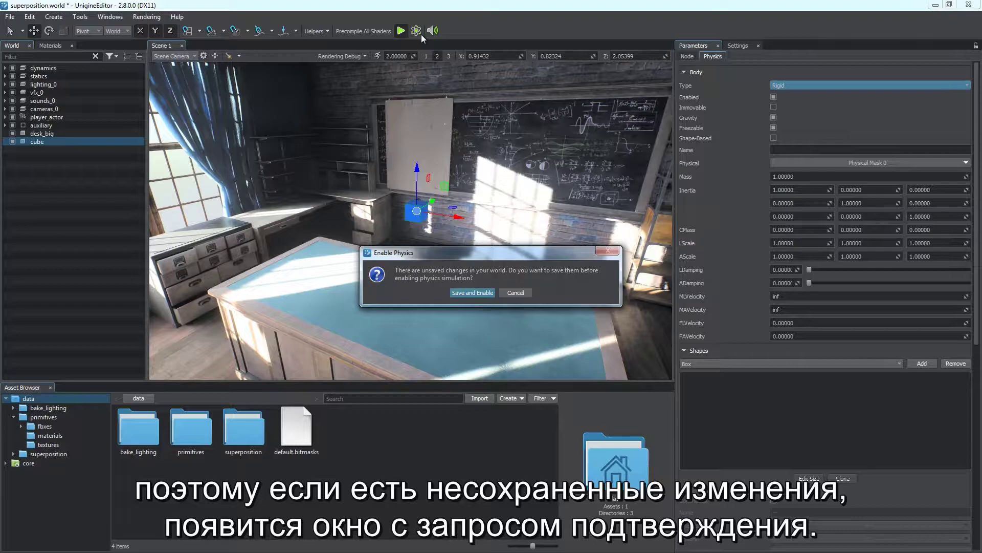
Step: Save and enable physics so the cube falls, then stop simulation and reselect the cube
left_click(472, 292)
right_click_drag(455, 274, 464, 379)
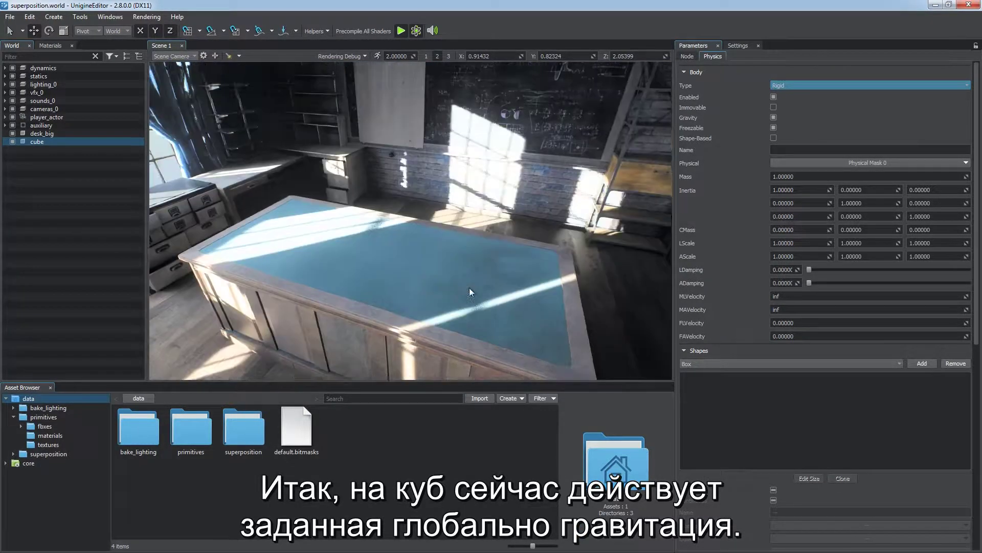
right_click_drag(468, 288, 469, 272)
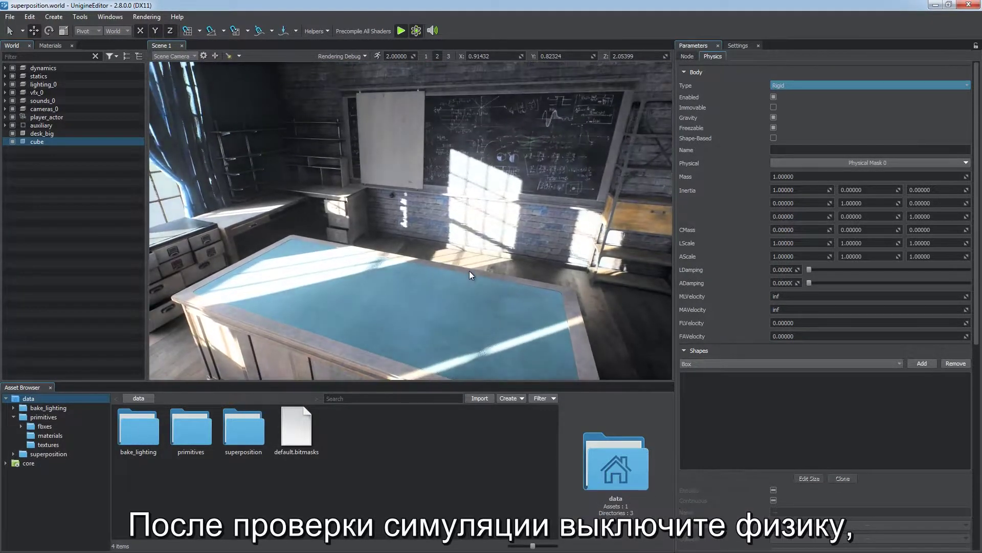
left_click(418, 30)
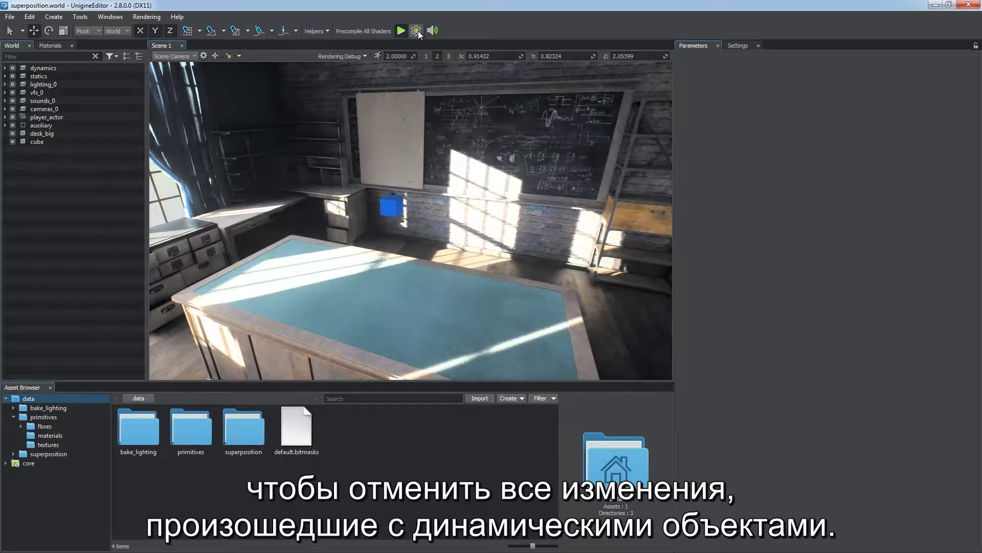
left_click(391, 205)
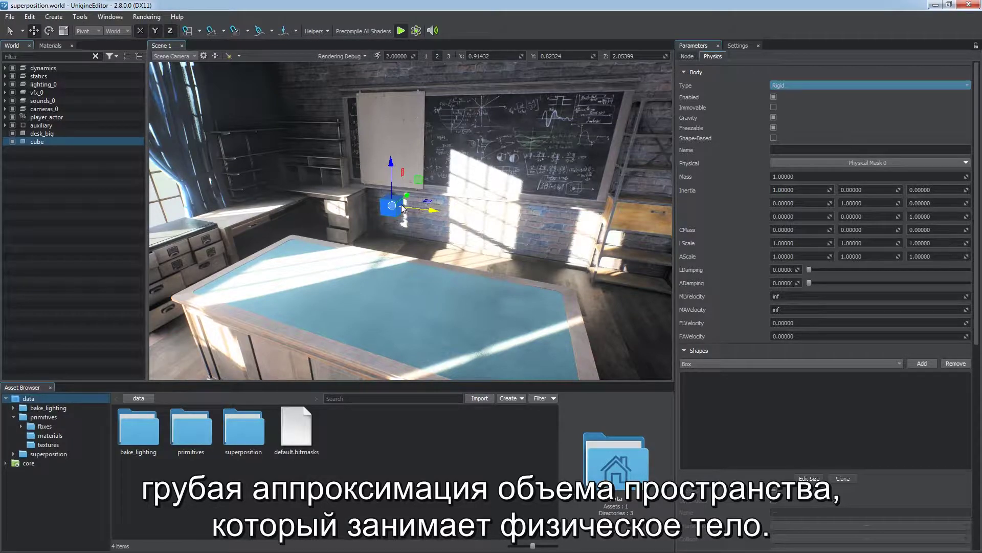
Step: Add a Box collision shape to the cube and make it shape-based
left_click(735, 363)
left_click(734, 392)
left_click(913, 364)
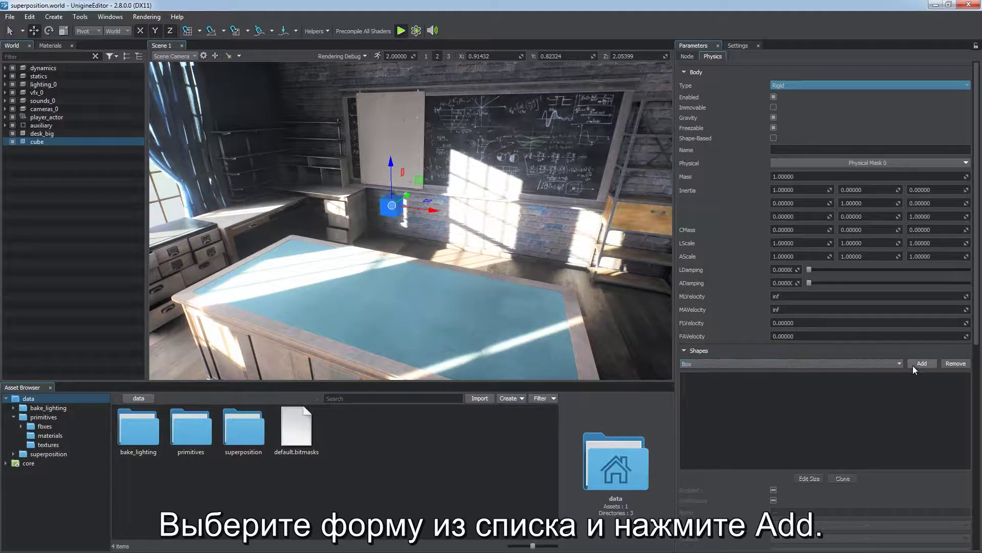
right_click_drag(570, 280, 440, 100)
left_click(774, 138)
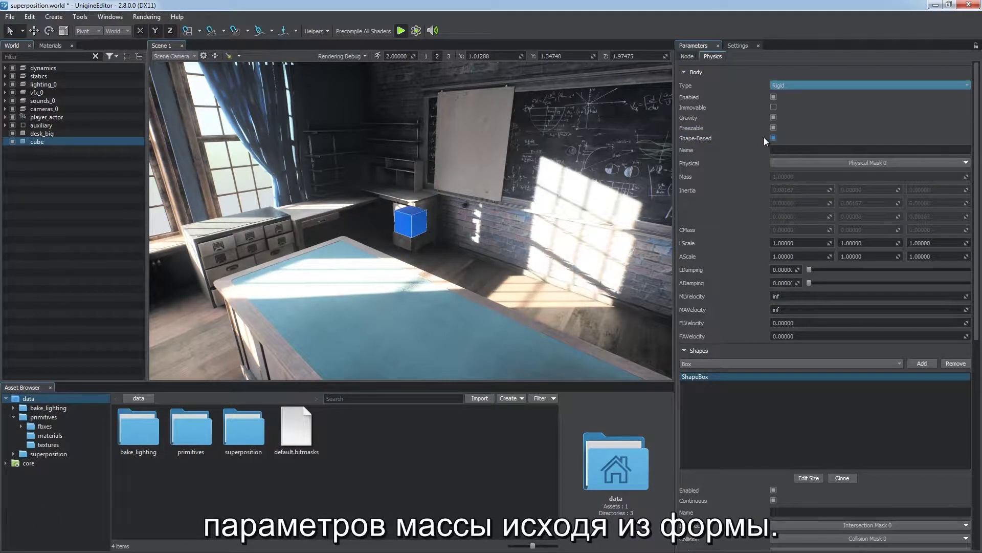
Step: Make desk_big an immovable Rigid body with a Box shape, then run physics
right_click_drag(459, 243, 509, 256)
left_click(516, 255)
left_click(793, 85)
left_click(796, 108)
left_click(919, 364)
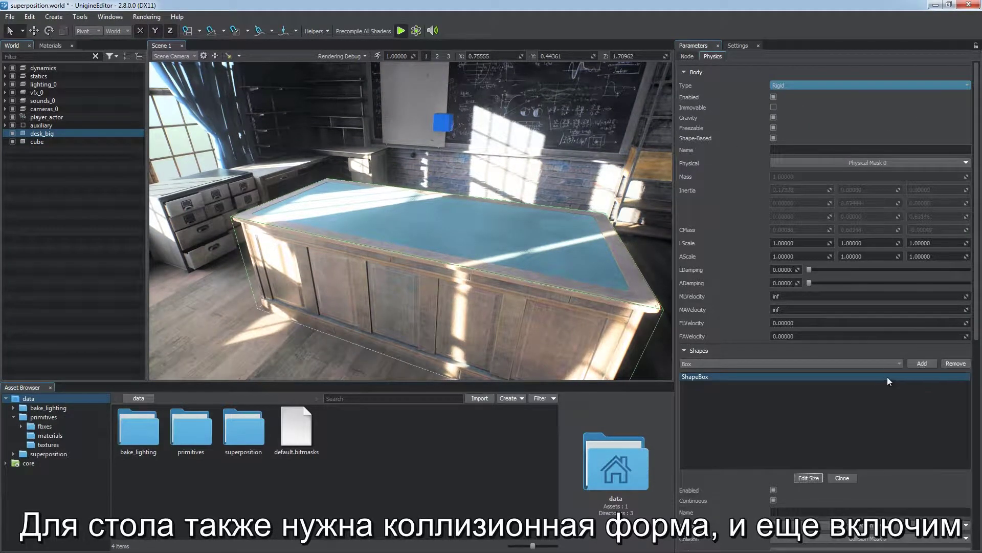
left_click(773, 107)
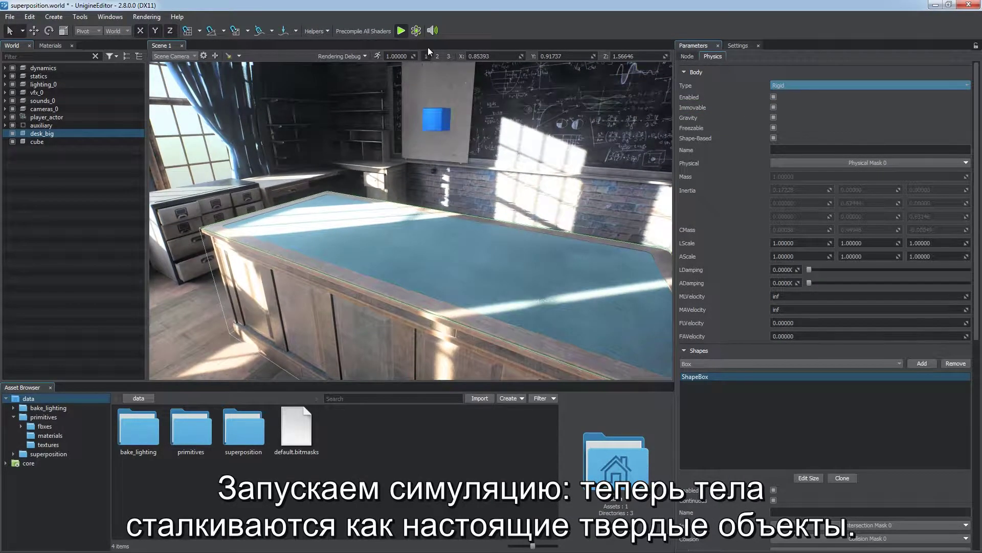
left_click(418, 31)
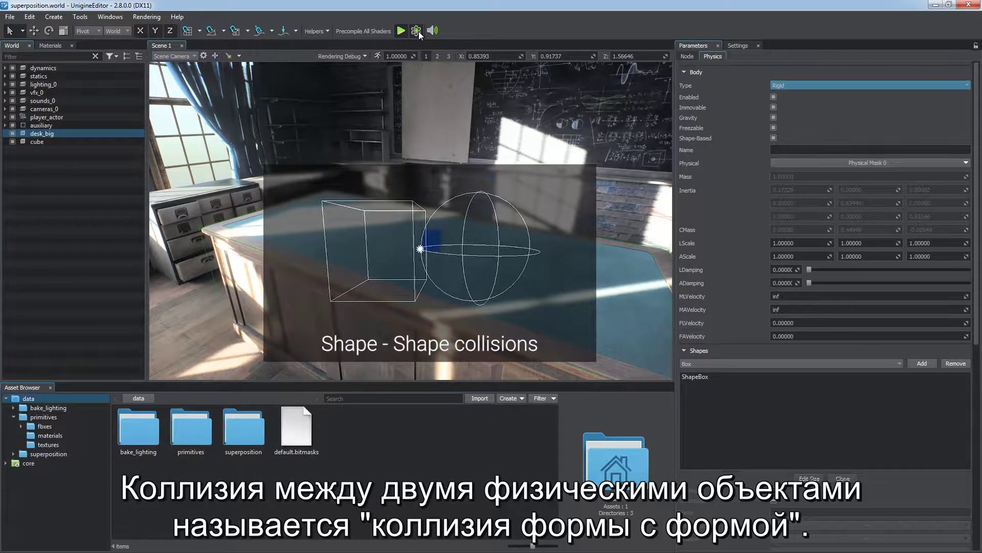
Step: Enable the Helpers > Physics Contacts display and fly to the cube on the desk
left_click(319, 31)
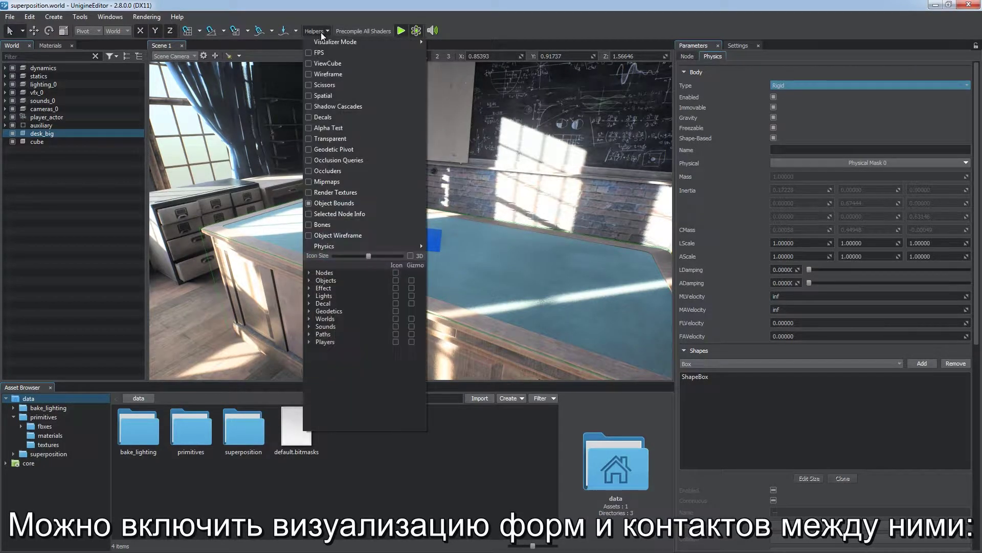
mouse_move(379, 246)
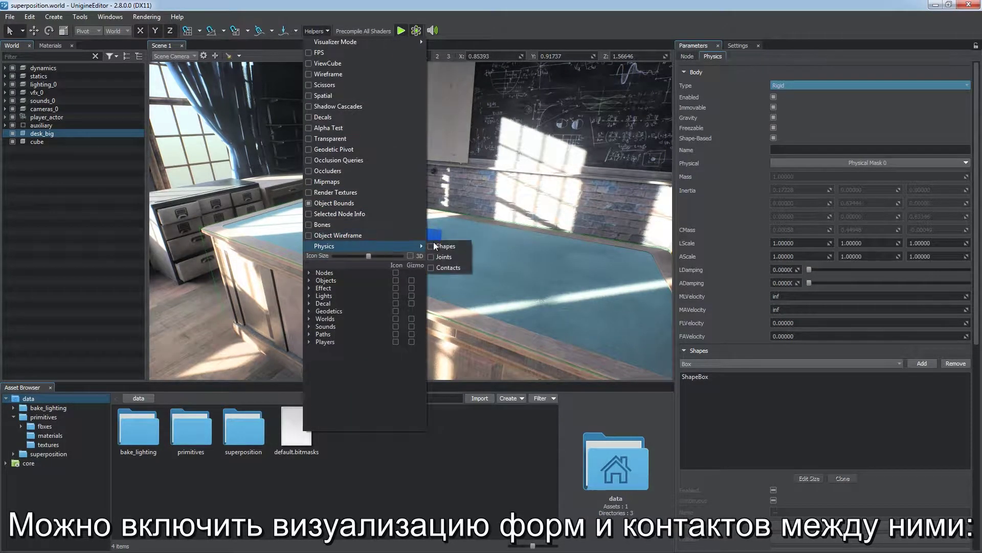
left_click(445, 267)
mouse_move(381, 42)
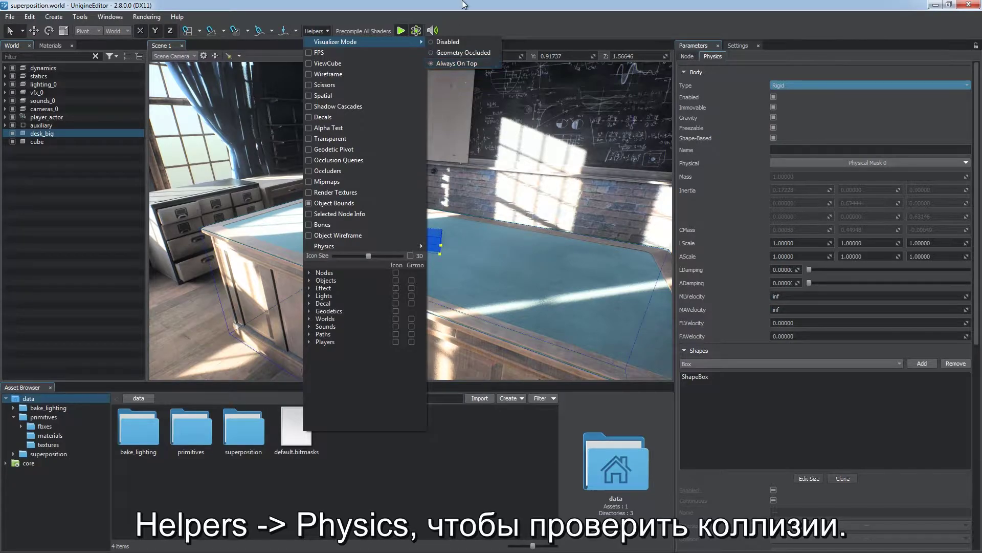
left_click(508, 251)
mouse_move(508, 250)
right_mouse_down()
mouse_move(450, 269)
mouse_move(510, 262)
right_mouse_up()
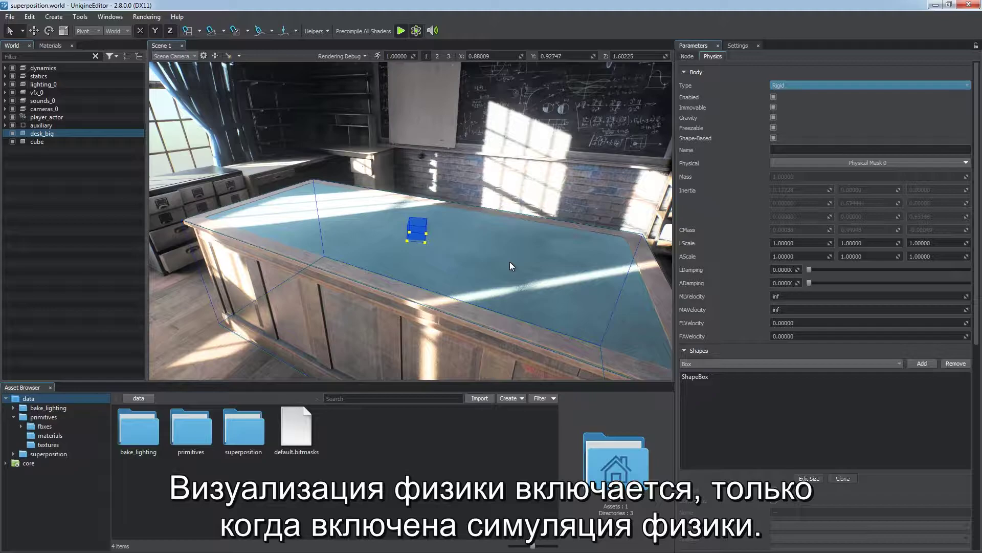
Step: Stop physics and Play the scene so the cube drops onto the desk
left_click(417, 32)
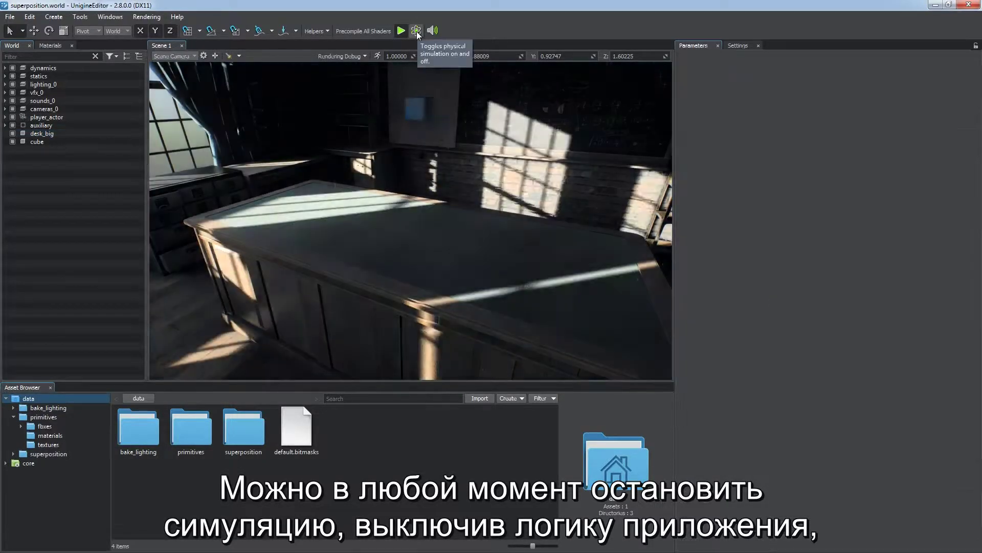
left_click(401, 30)
right_click_drag(507, 250, 483, 200)
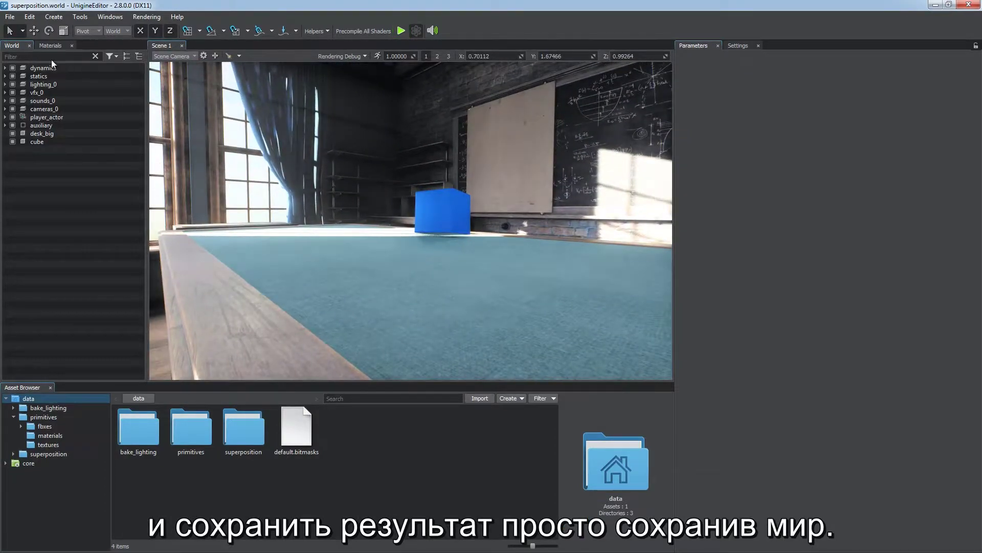
Step: Cancel the mid-simulation Save World, then push the cube off the desk onto the floor
left_click(10, 16)
left_click(33, 58)
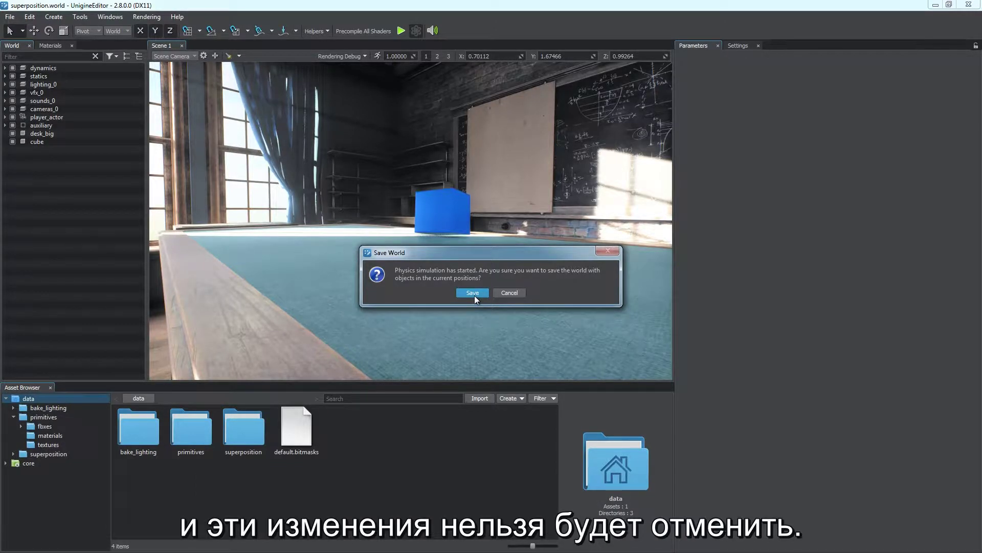
left_click(510, 293)
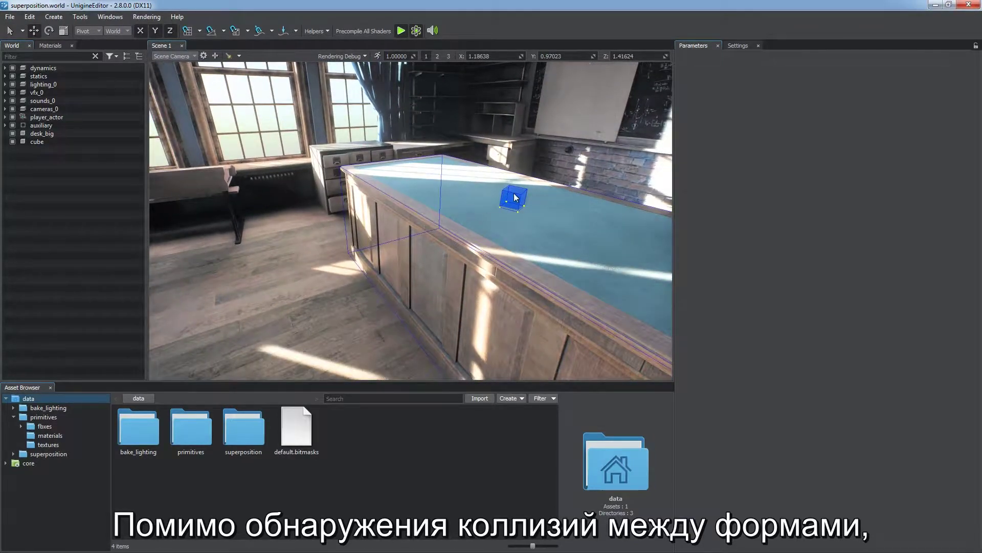
left_click(514, 198)
left_click_drag(515, 199, 342, 152)
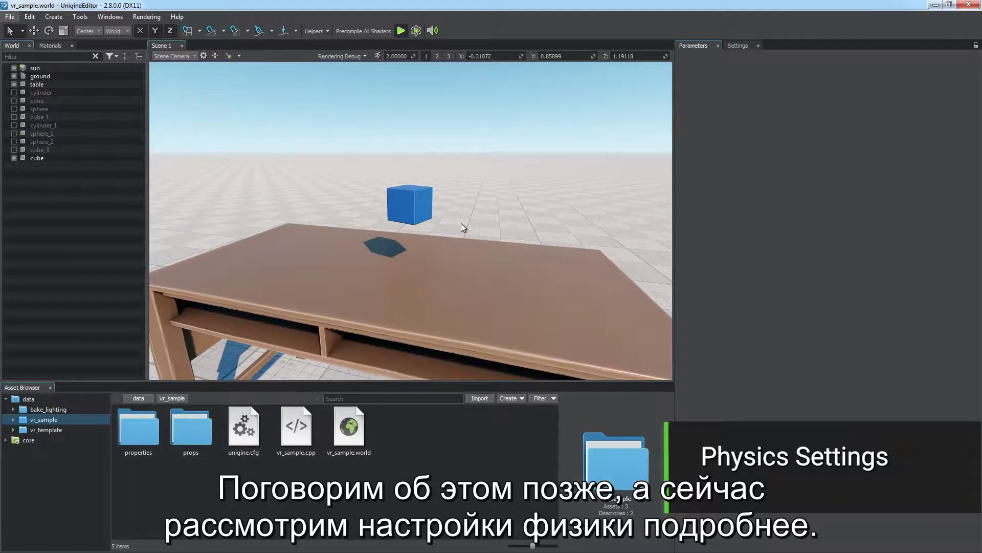
Step: Scale up the vr_sample cube and make it a Rigid body
left_click(416, 217)
key("r")
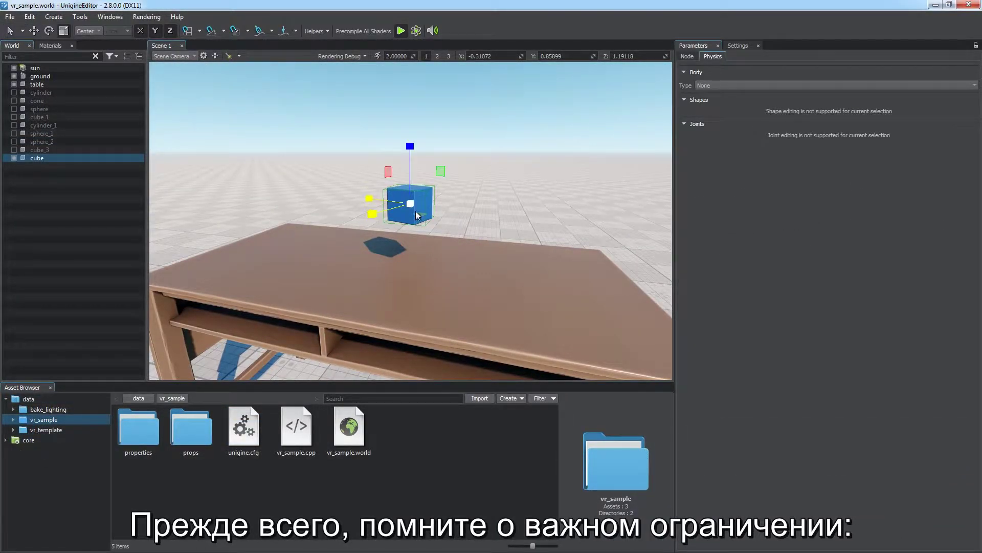
mouse_move(410, 203)
left_mouse_down()
mouse_move(408, 179)
mouse_move(406, 196)
left_mouse_up()
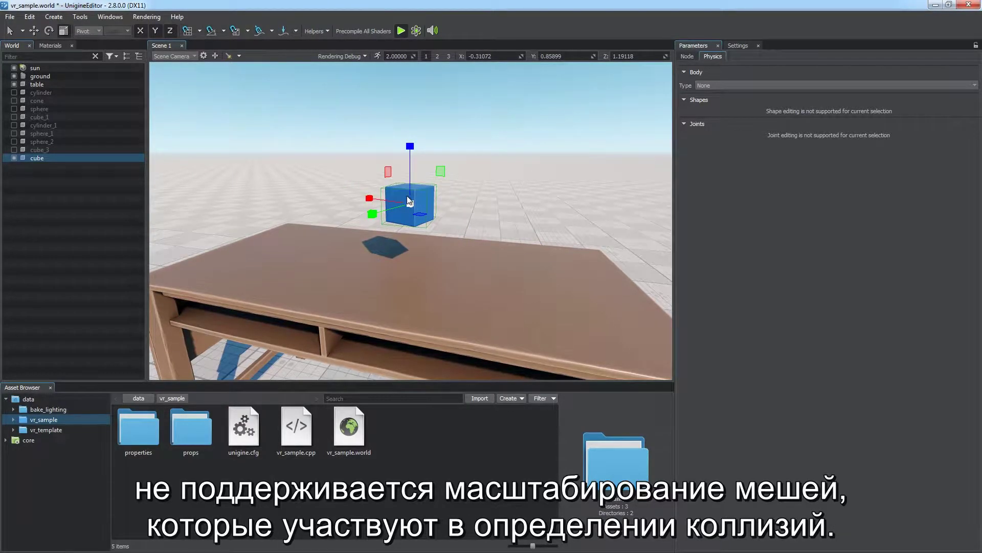
left_click(713, 86)
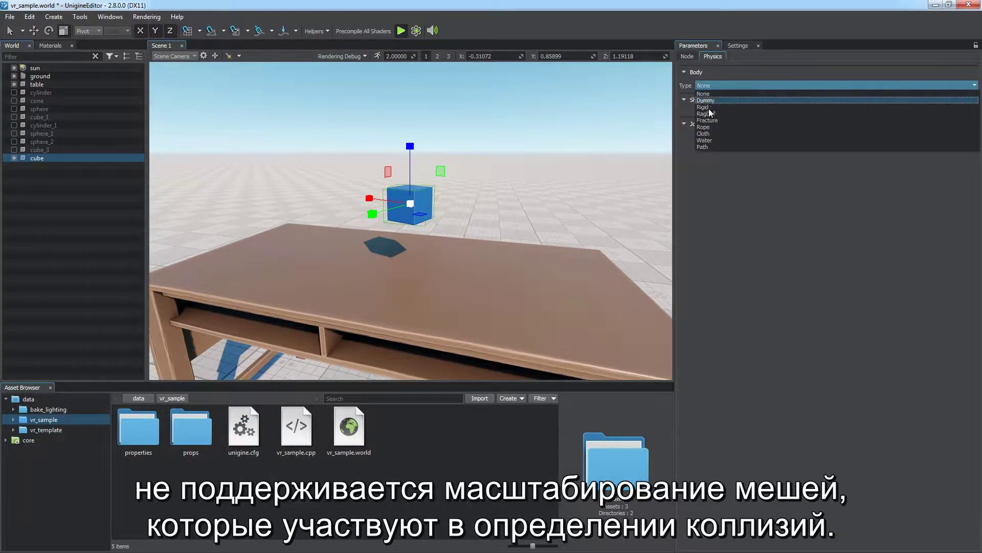
left_click(710, 112)
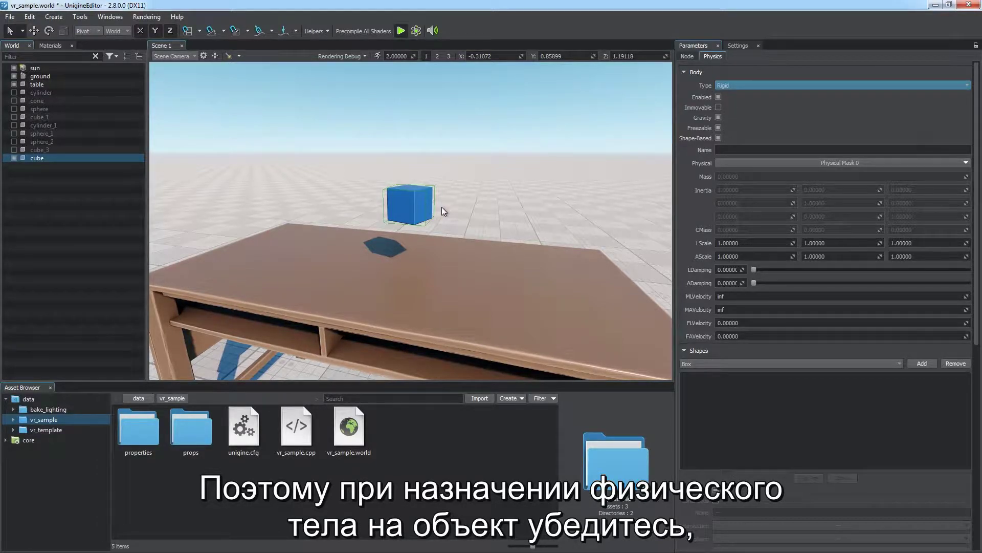
Step: Remove the body, confirm node scale 1, 1, 1, and set Rigid again
left_click(747, 85)
left_click(728, 87)
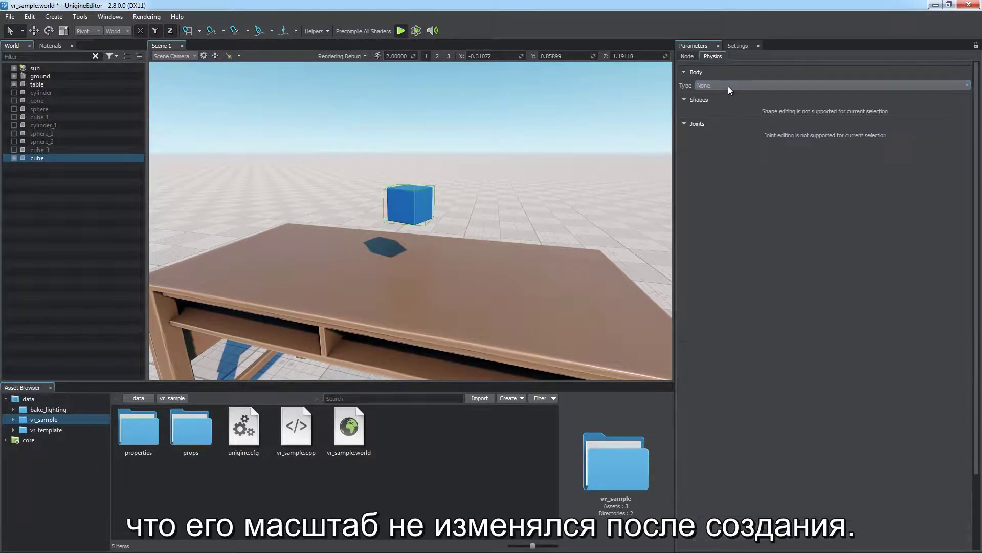
left_click(687, 57)
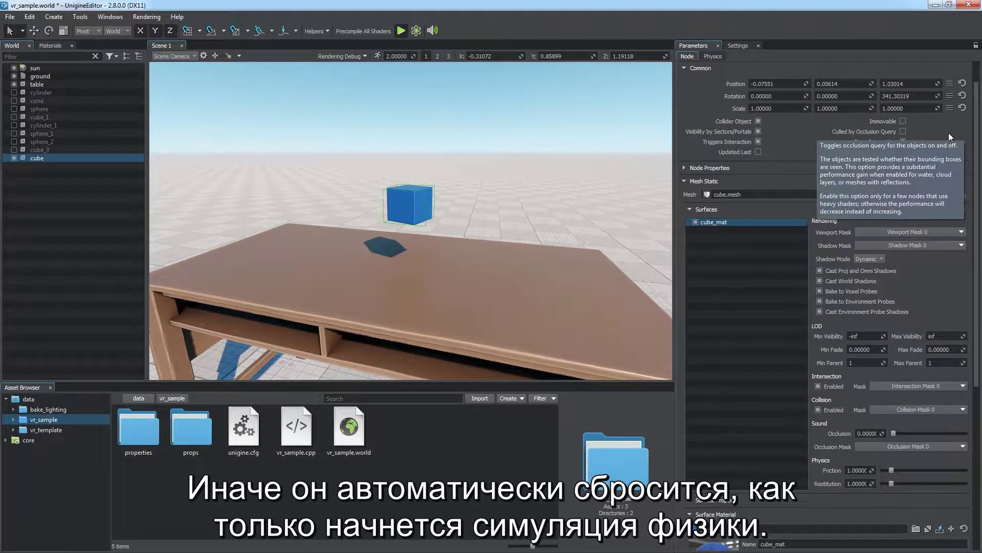
left_click(714, 57)
left_click(732, 86)
left_click(731, 102)
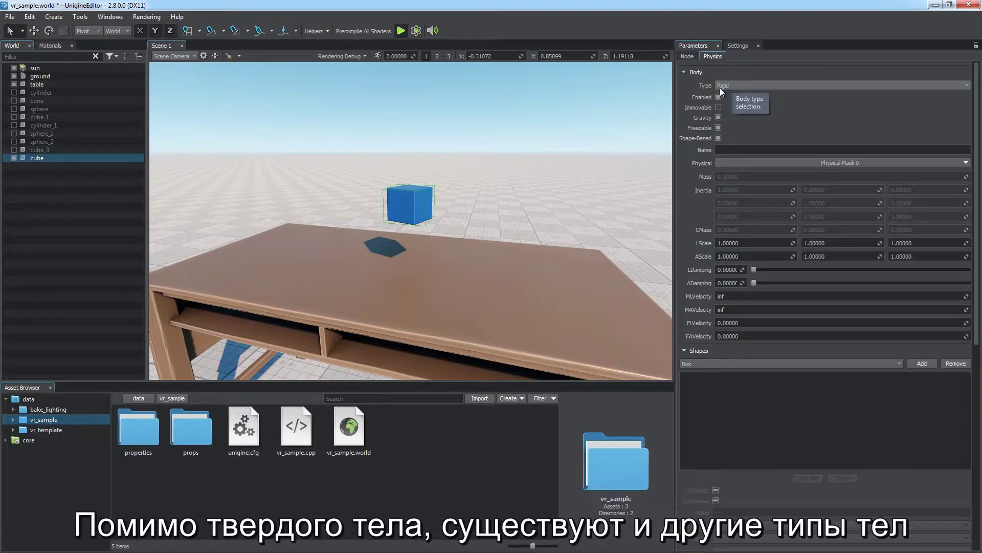
Step: Browse the available Physics body types and keep Rigid for the cube
left_click(835, 86)
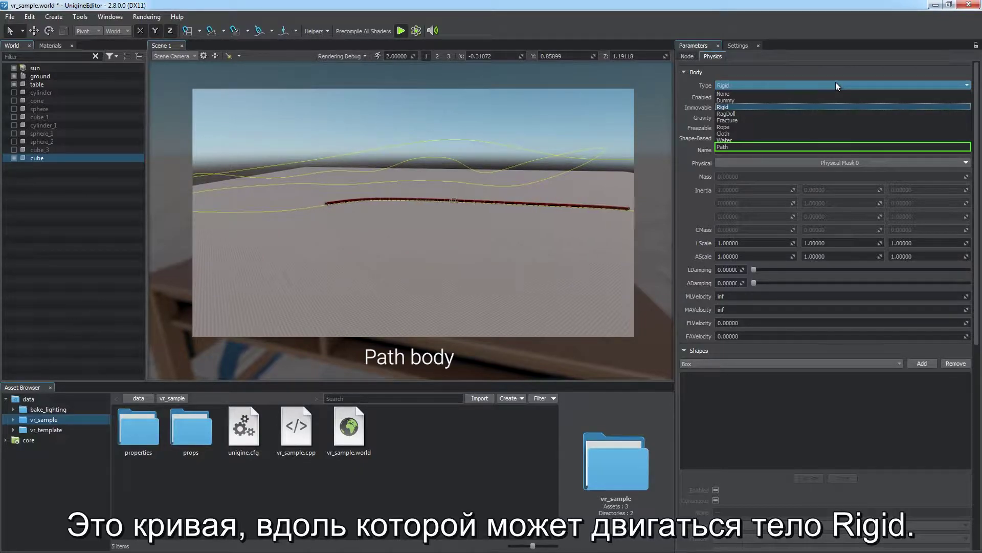
left_click(836, 85)
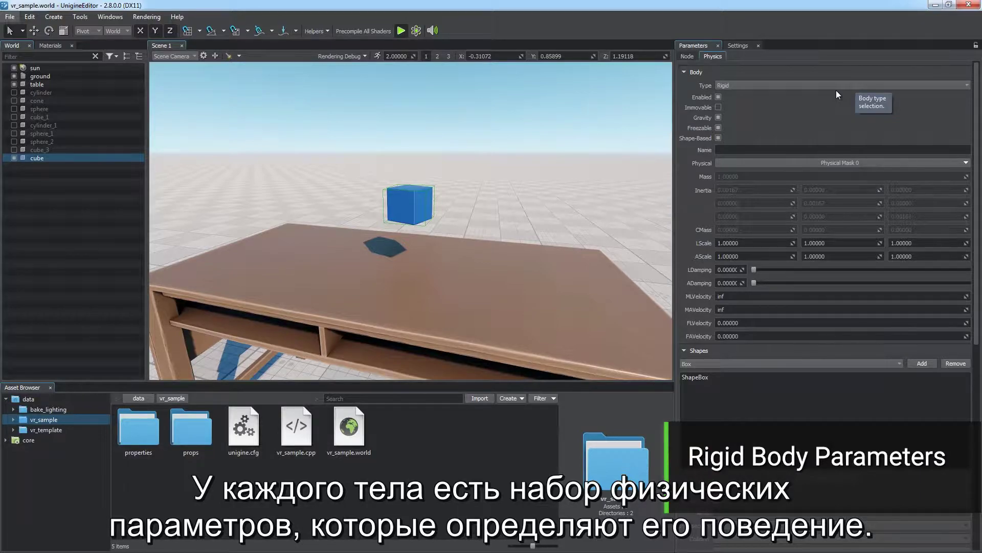
Step: Toggle the cube body's Enabled flag off and on so it drops
left_click(719, 97)
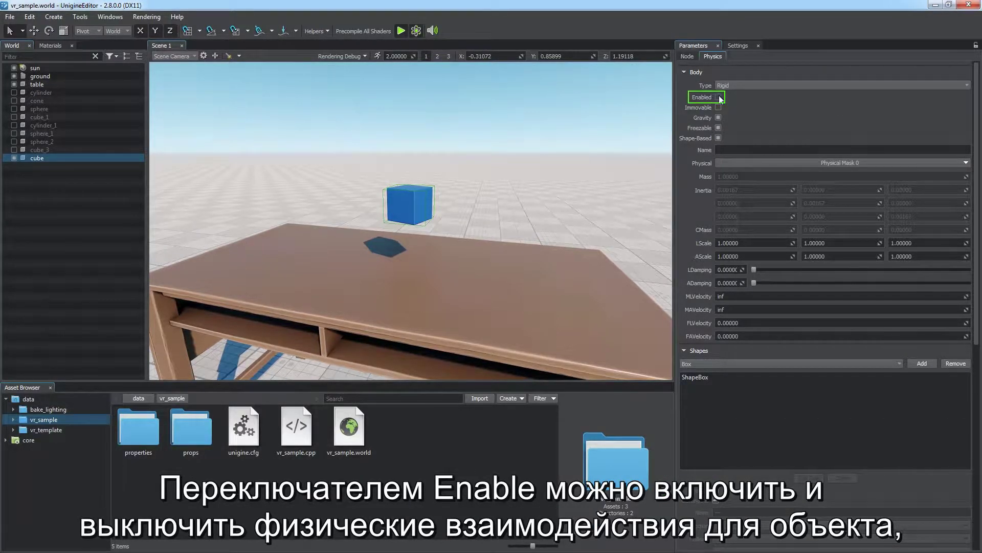
left_click(719, 98)
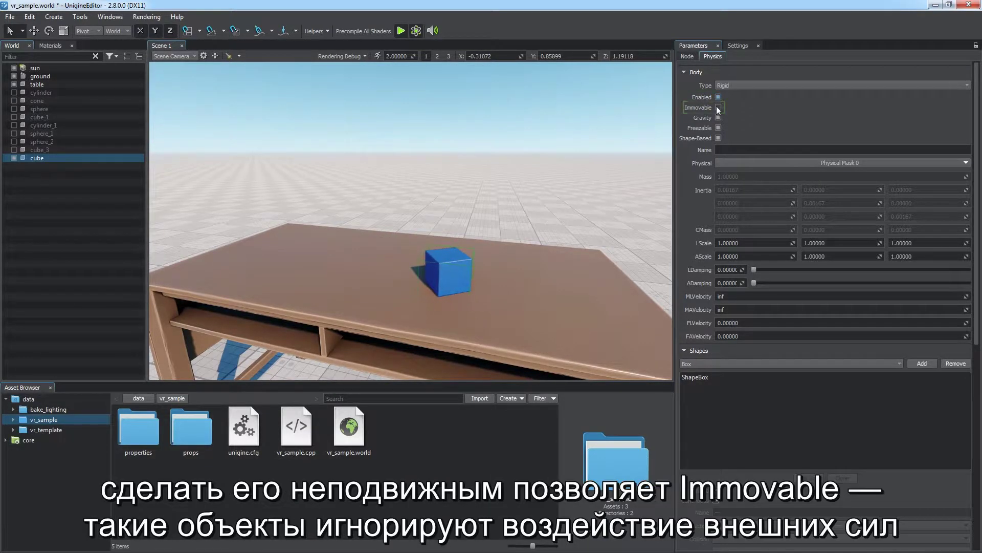
key("w")
Step: Try Immovable on a duplicated cube, then undo and clear Immovable
left_click_drag(399, 173, 314, 171, "shift")
left_click(719, 108)
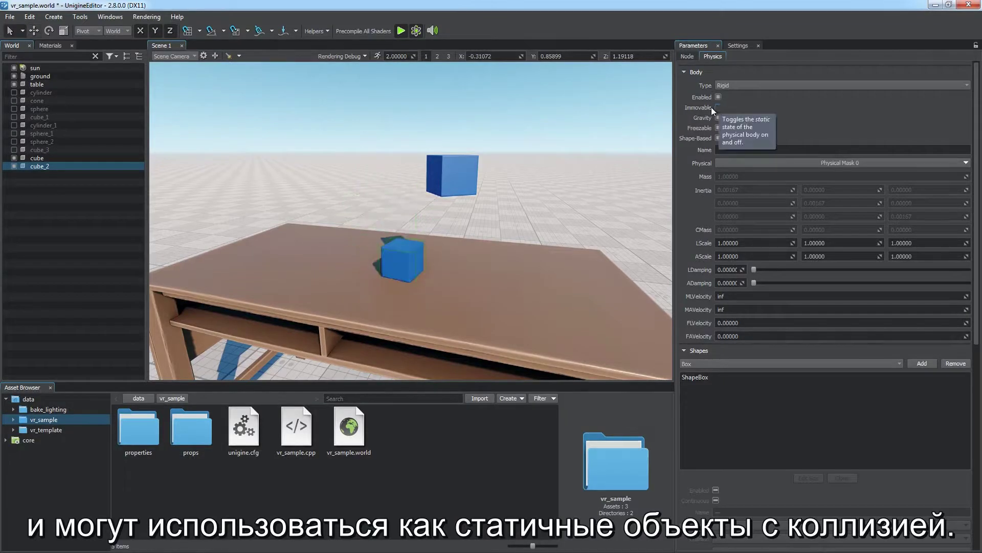
key("ctrl+z")
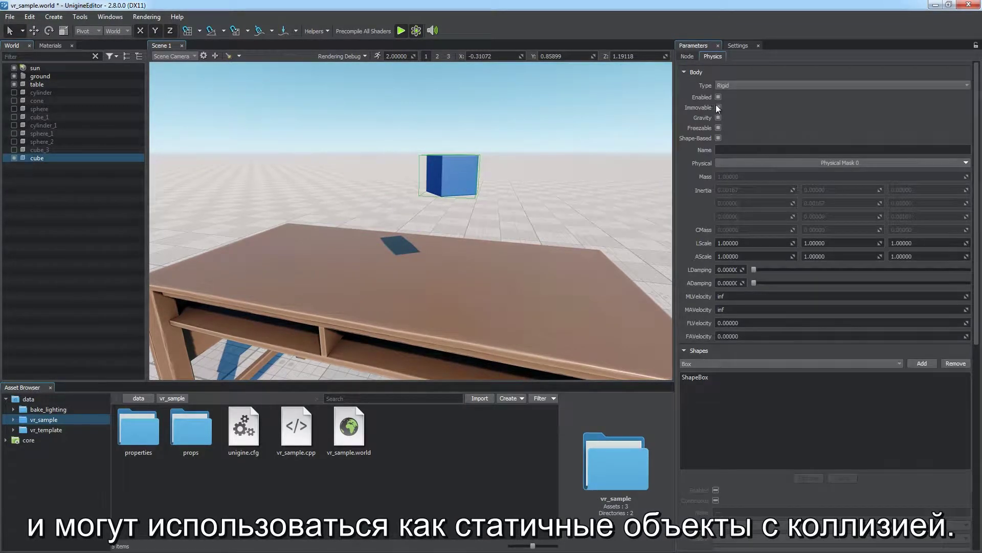
left_click(718, 108)
Step: Switch the cube's Gravity off and back on
left_click(719, 117)
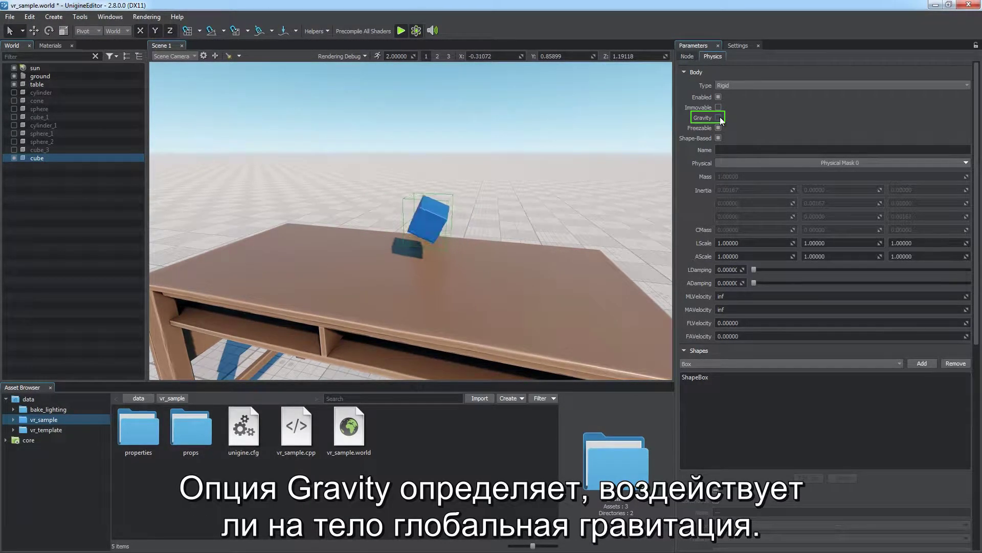
left_click(719, 117)
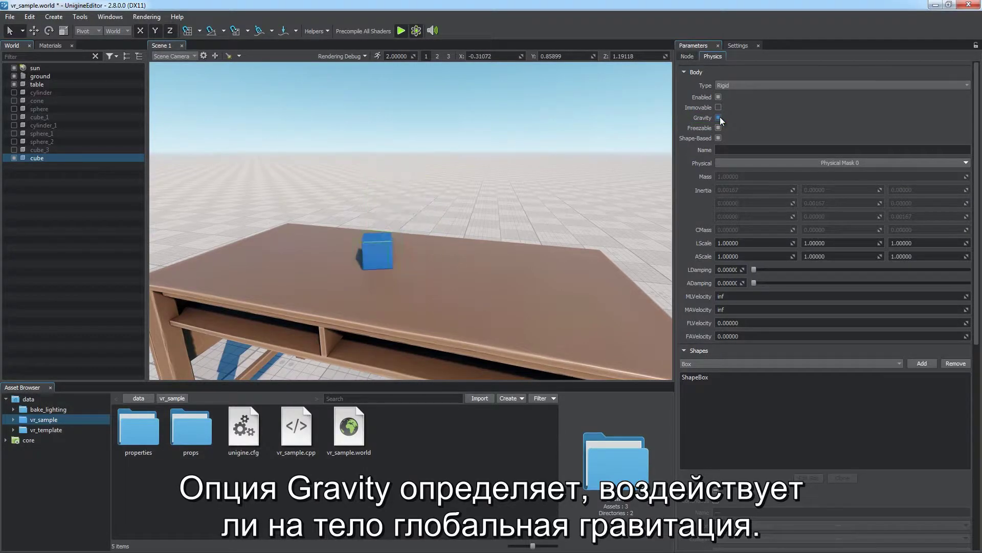
left_click(744, 150)
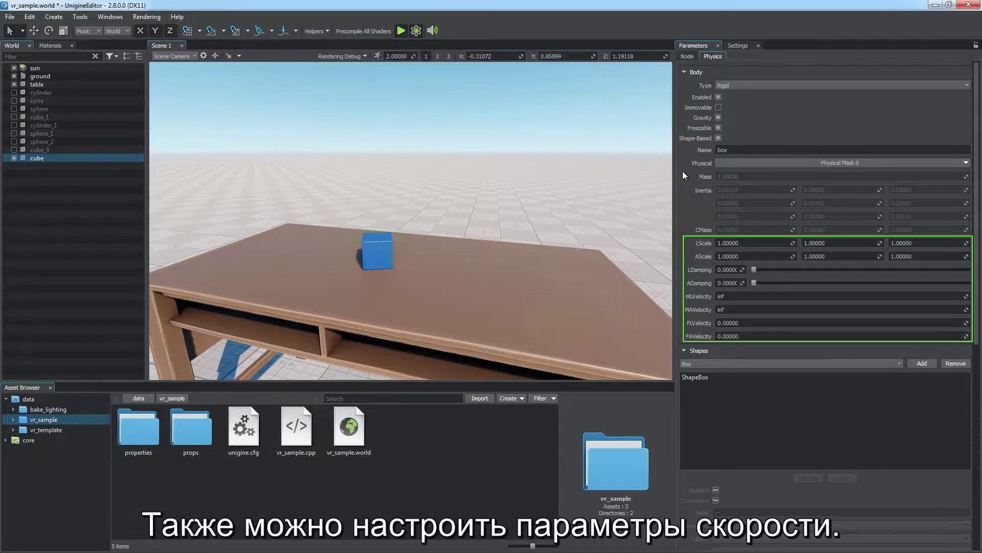
Step: Set the linear scale values to 0 and lift the cube to test
left_click(700, 246)
type("0")
key("Tab")
type("0")
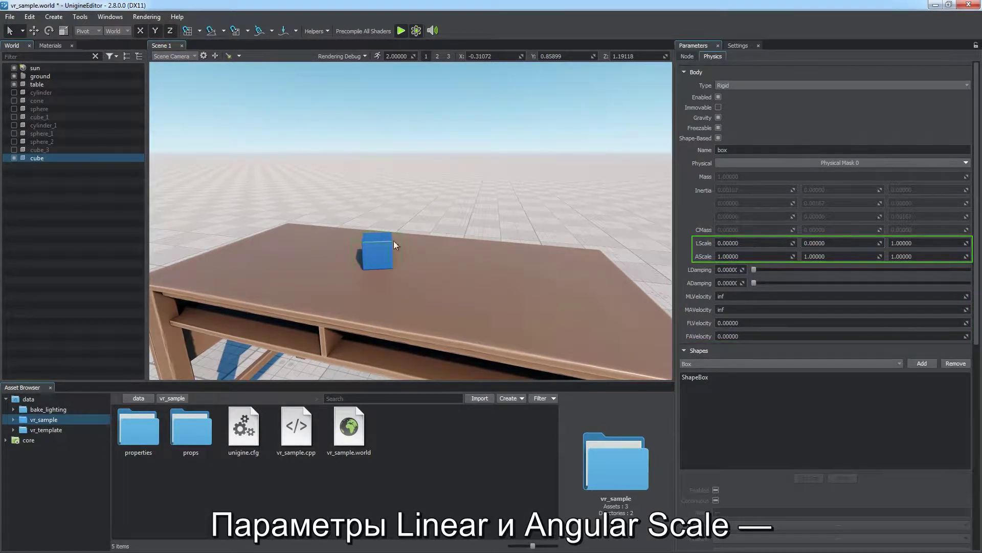
left_click_drag(381, 224, 376, 104)
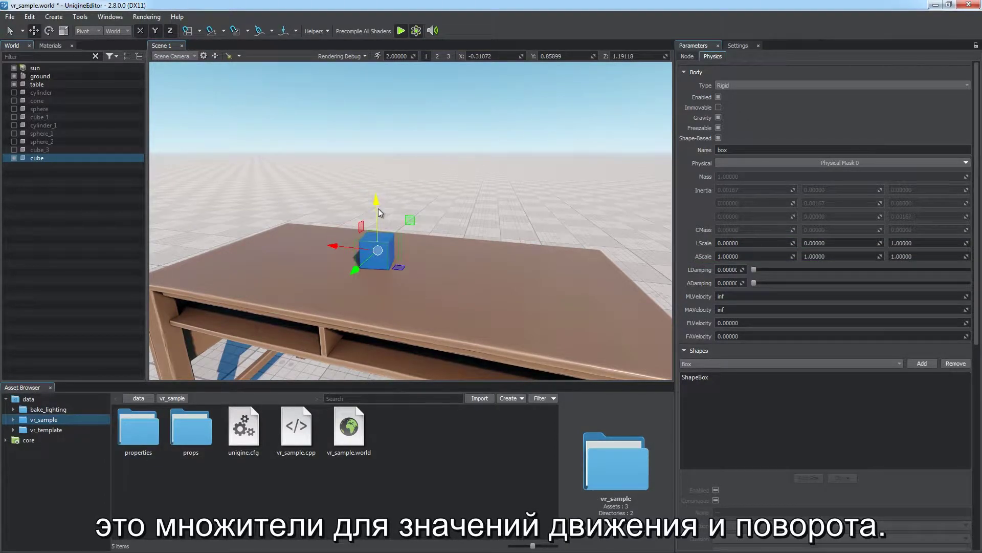
Step: Set the angular scale values to 0, raise the cube and run the simulation
left_click(697, 259)
type("0")
key("Tab")
type("0")
key("Tab")
type("0")
key("Tab")
left_click_drag(379, 197, 379, 128)
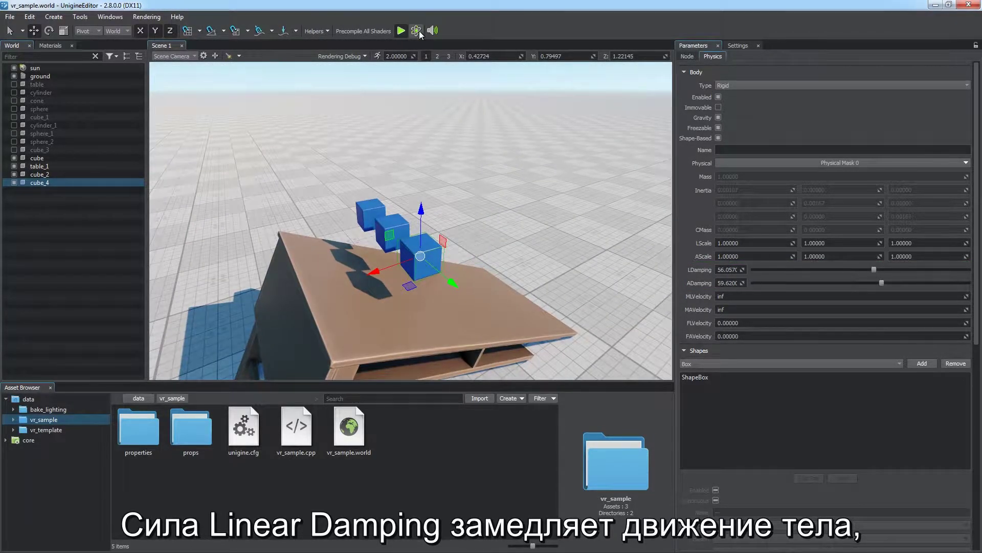
left_click(415, 31)
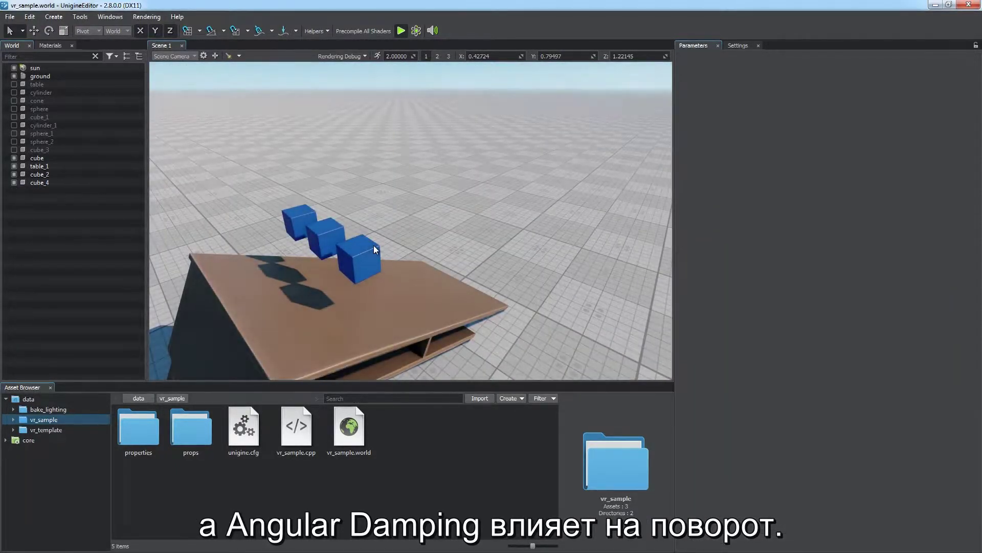
Step: Review the global physics settings, then return to the cube's parameters
left_click(737, 45)
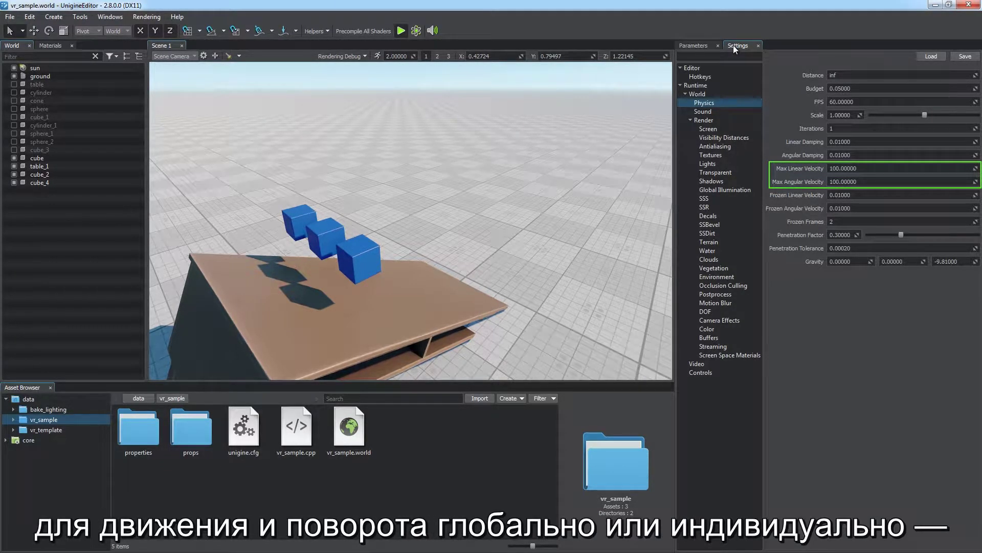
left_click(701, 46)
left_click(301, 226)
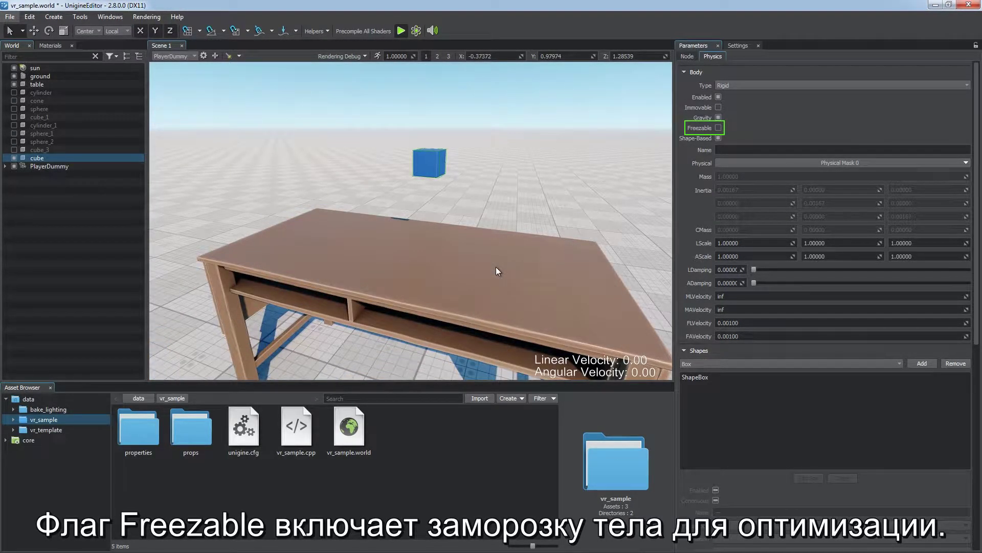
Step: Make the cube freezable, hide the table to drop it, and check Frozen Frames 2
left_click(718, 128)
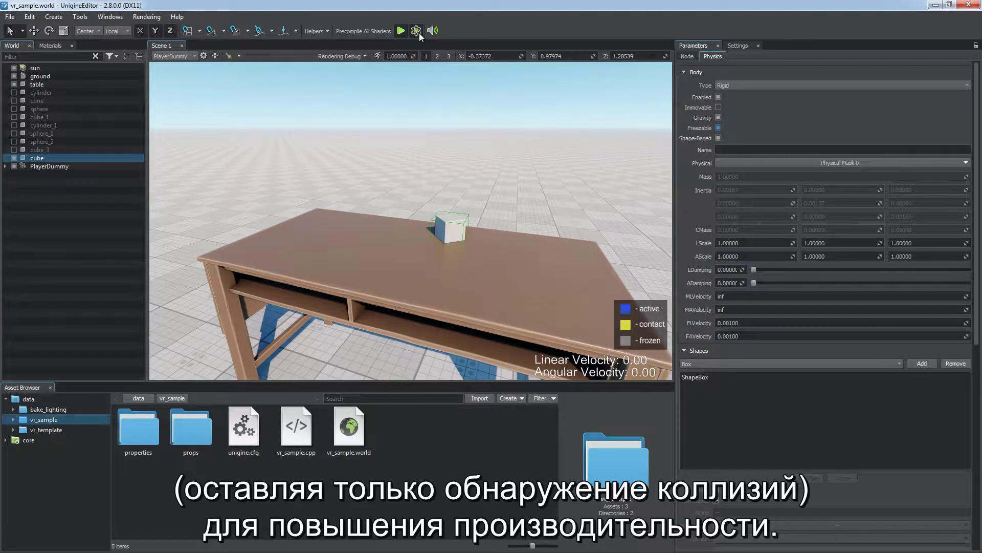
left_click_drag(458, 125, 220, 171, "alt")
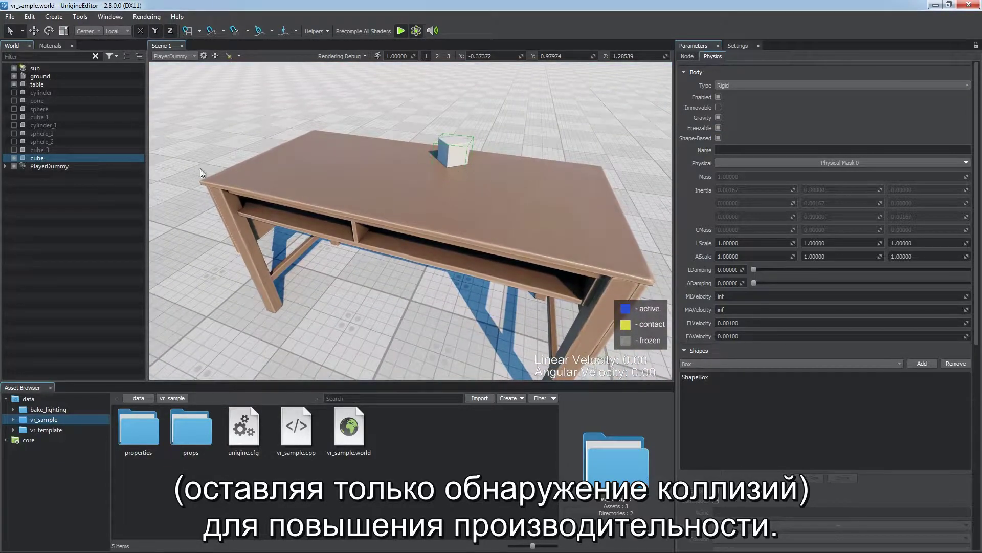
left_click(14, 84)
scroll(243, 335, "up", 5)
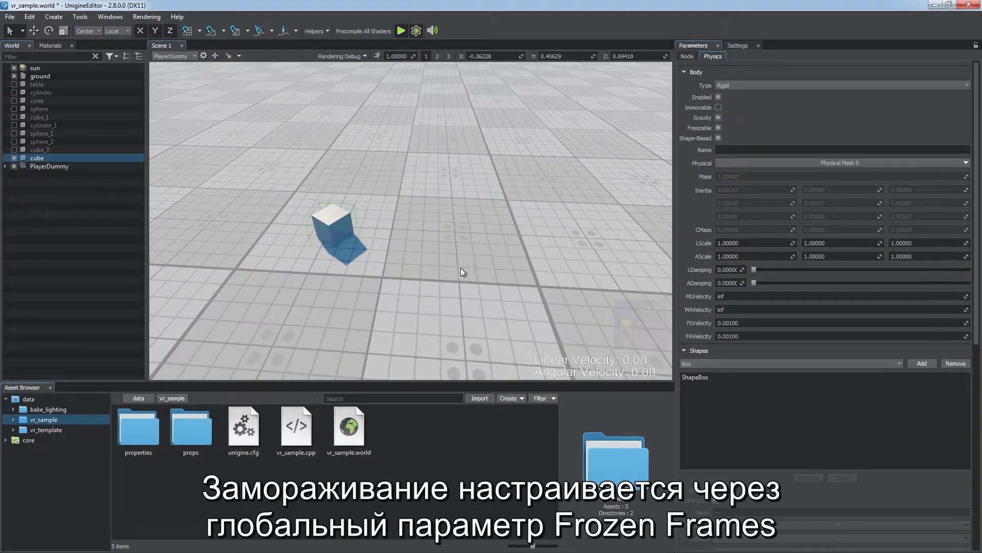
left_click(744, 45)
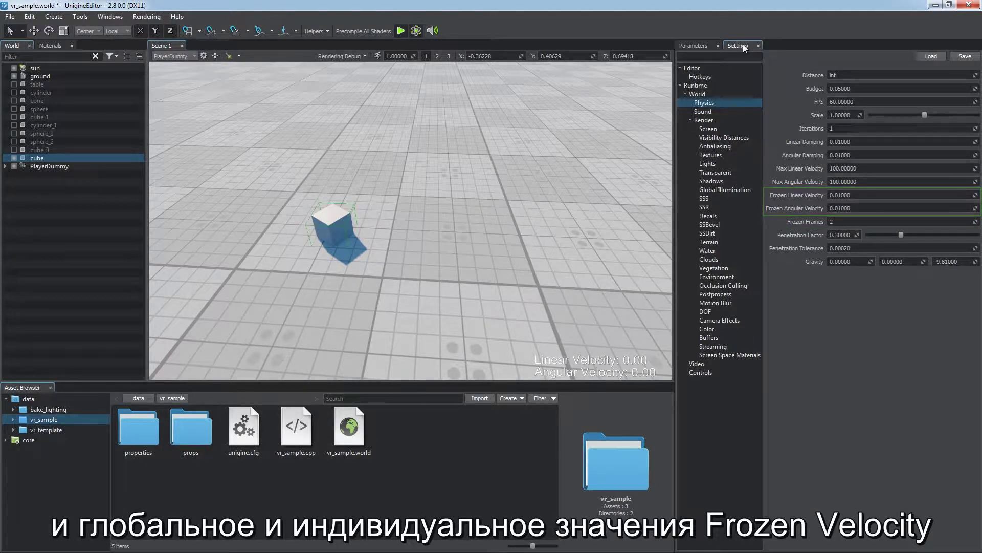
left_click(691, 46)
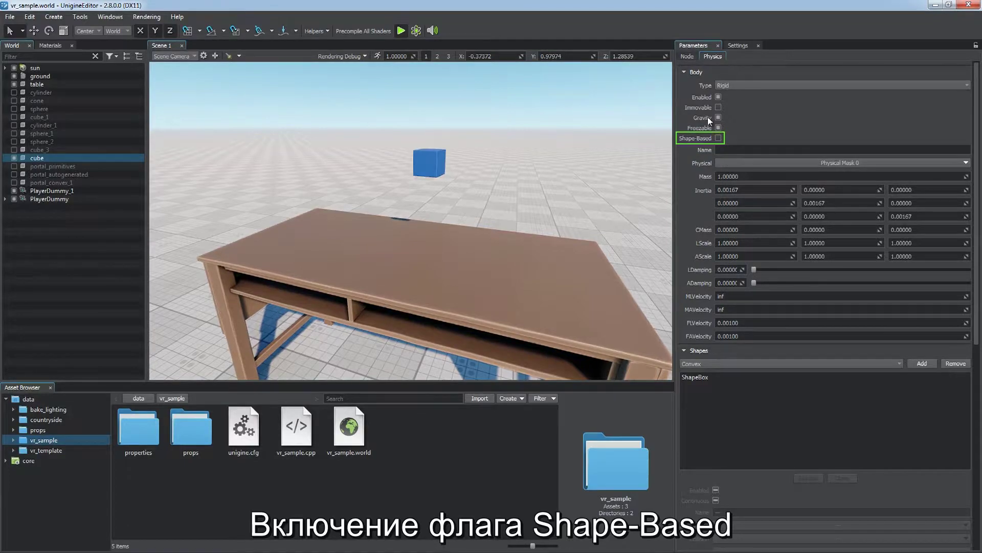
Step: Tick Shape-Based and show the collision shape types in the Shapes section
left_click(717, 137)
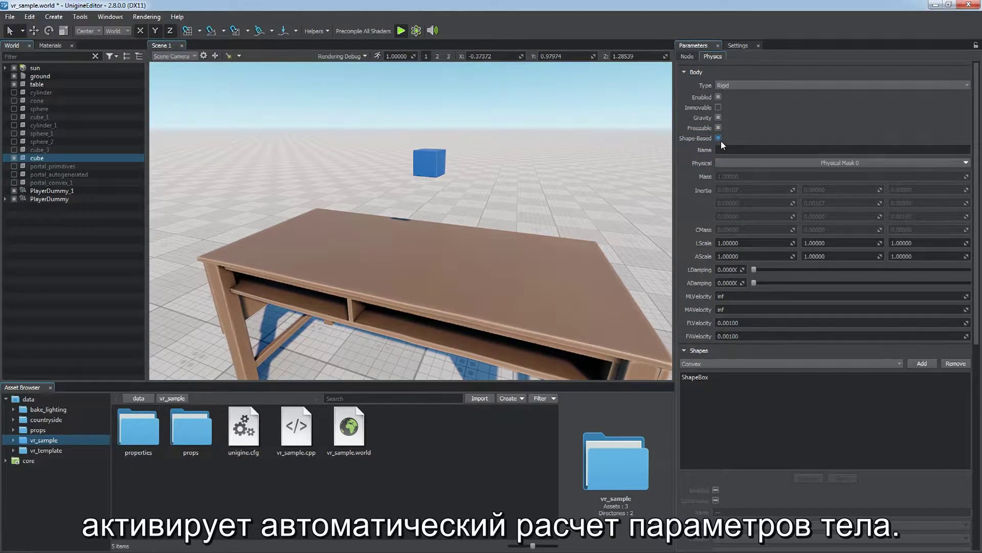
scroll(973, 276, "down", 4)
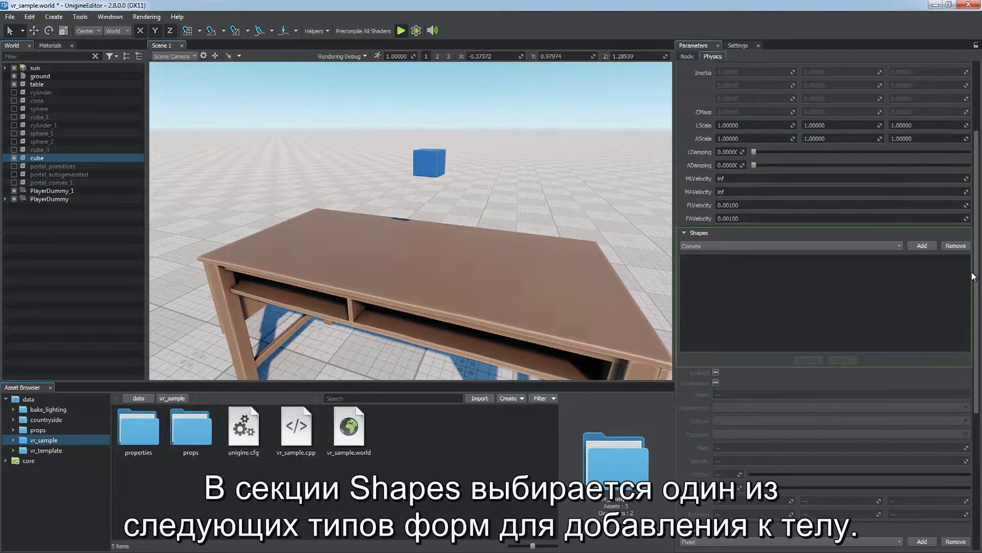
left_click(890, 248)
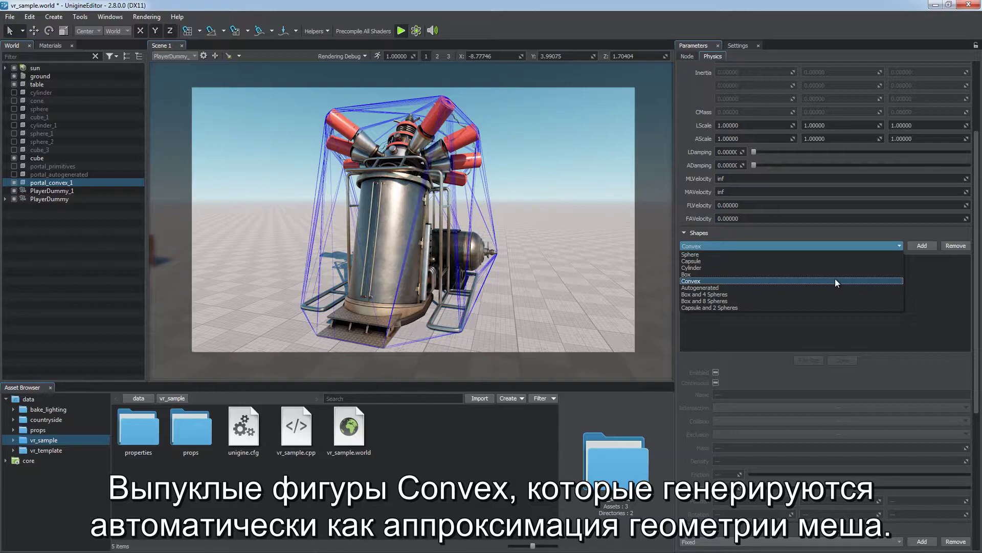
Step: Add a single Convex shape to the body with approximation error 0.033
left_click(835, 279)
left_click(913, 245)
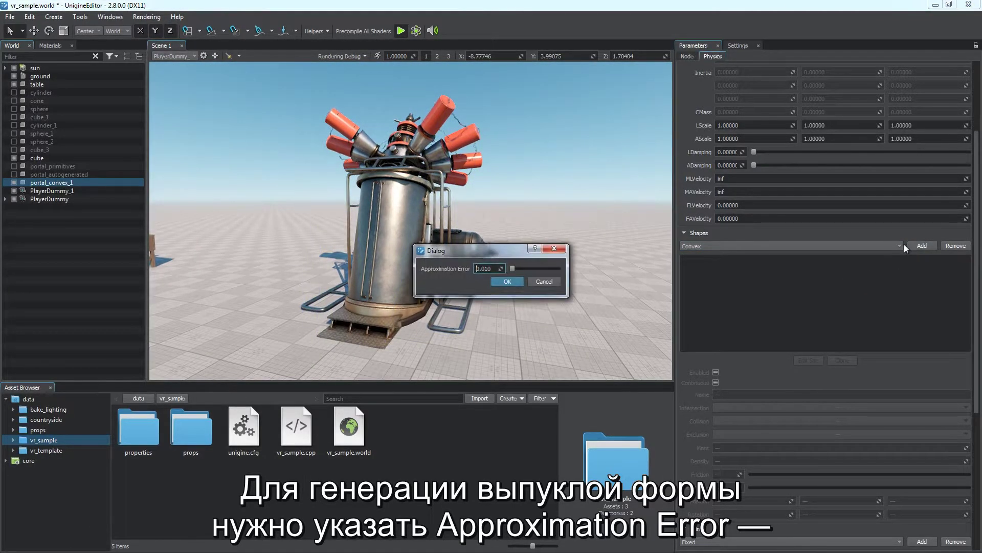
left_click_drag(512, 268, 514, 269)
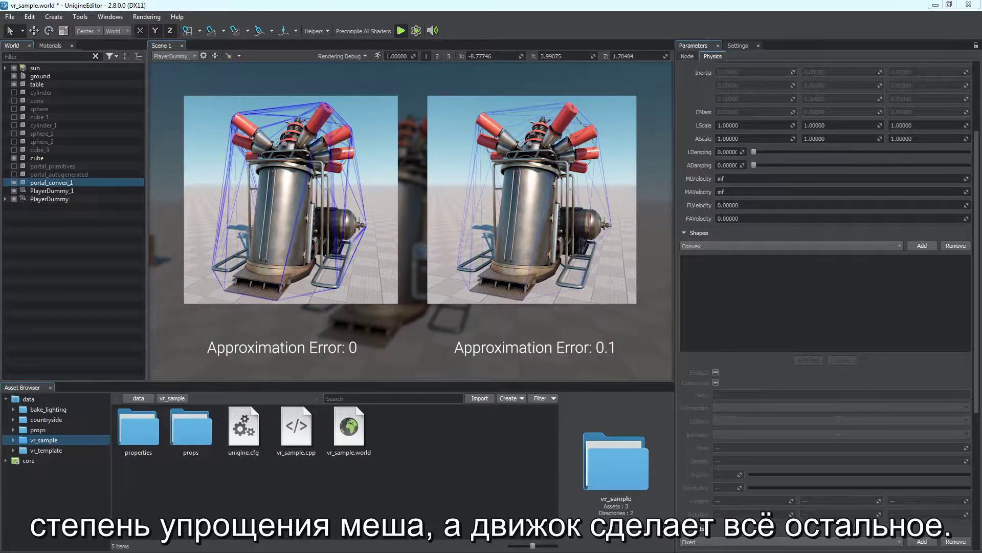
left_click(510, 281)
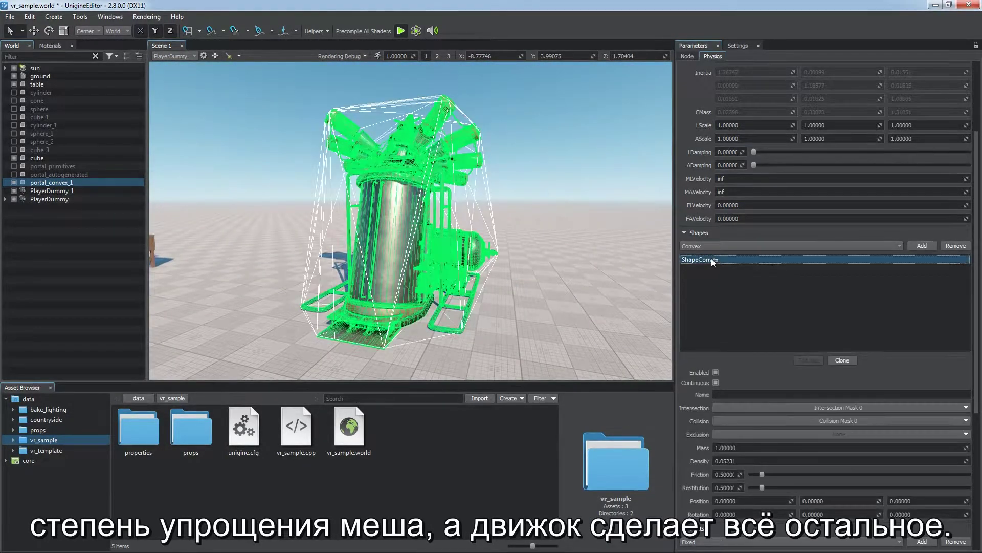
Step: Add an Autogenerated set of convex shapes with recursion depth 6 and merging threshold 0.033
left_click(886, 246)
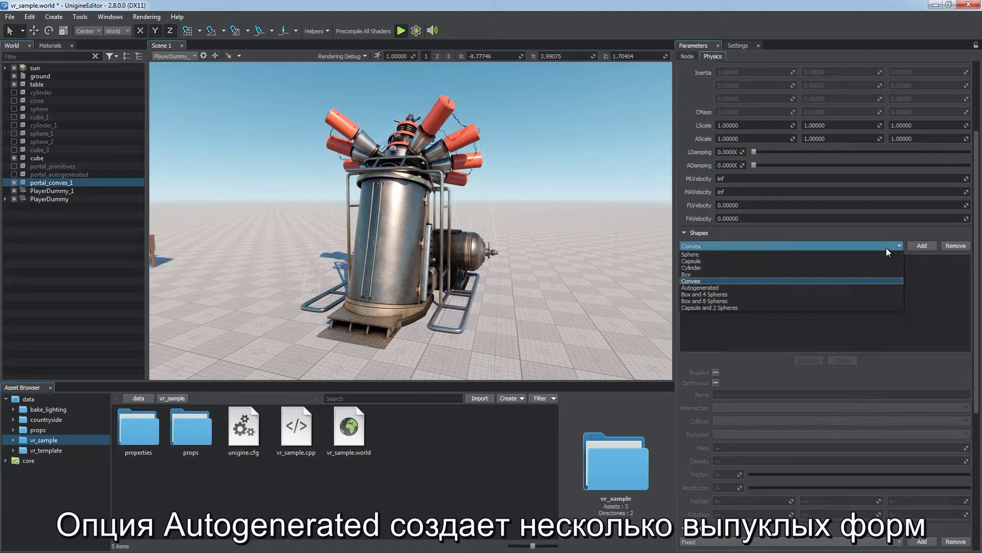
left_click(876, 288)
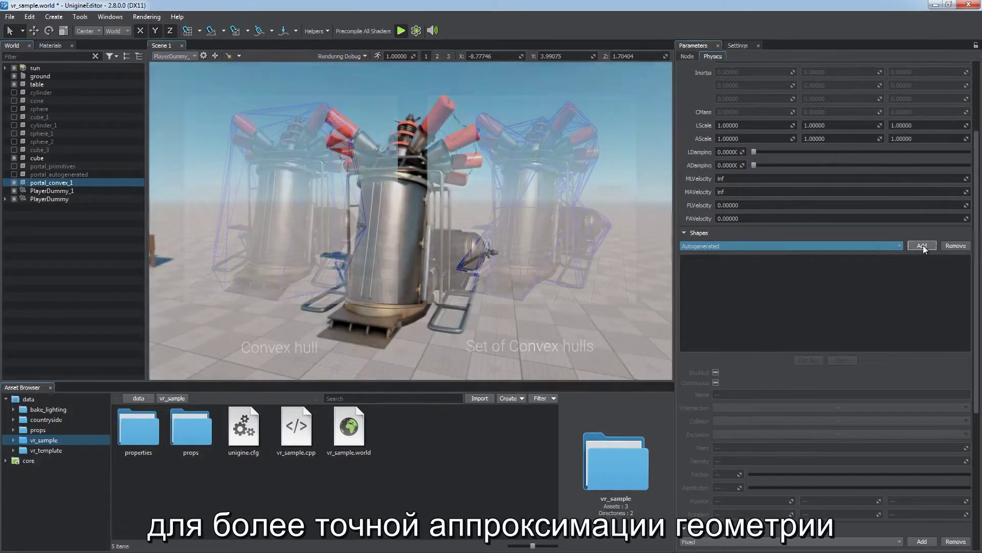
left_click(922, 245)
scroll(557, 252, "up", 2)
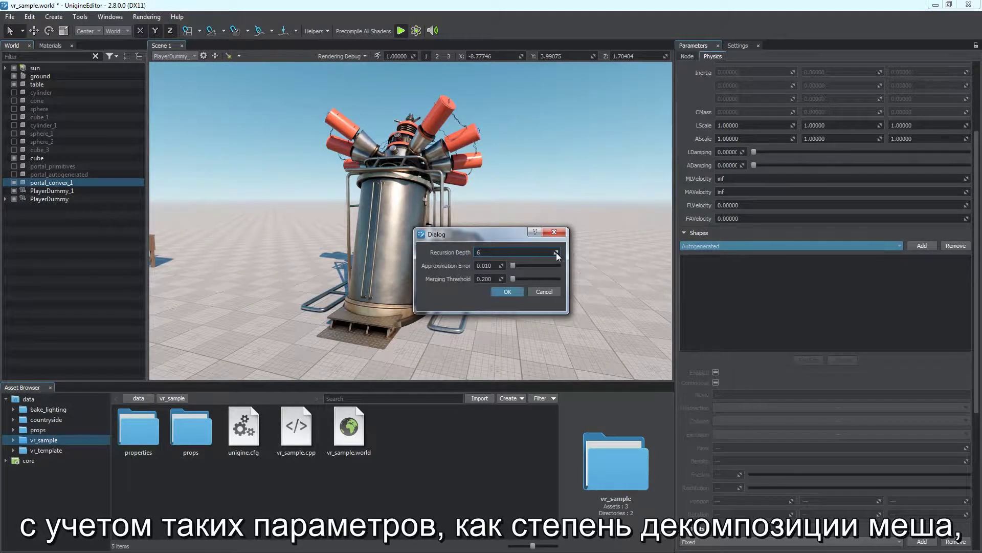
left_click_drag(513, 278, 512, 281)
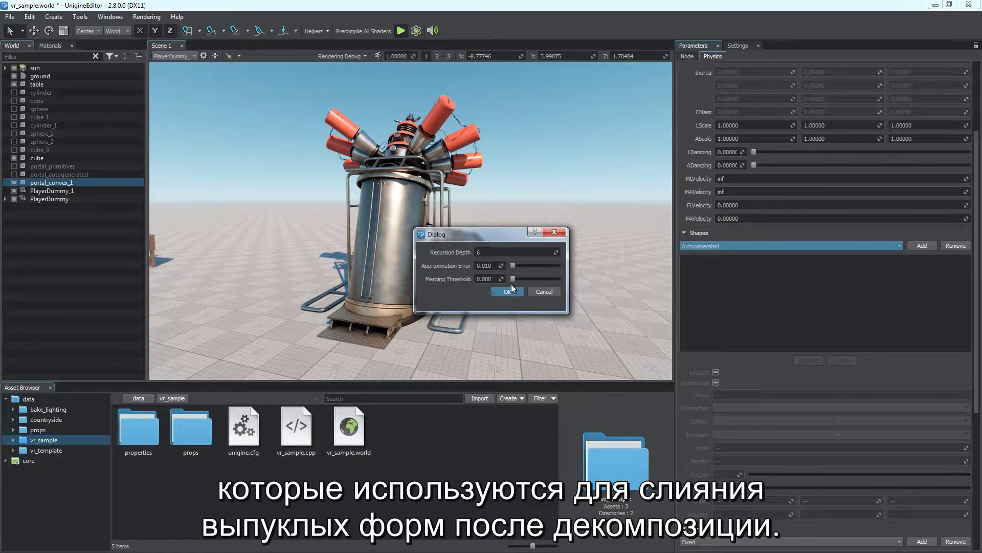
left_click(512, 290)
left_click(686, 260)
left_click(947, 346, "shift")
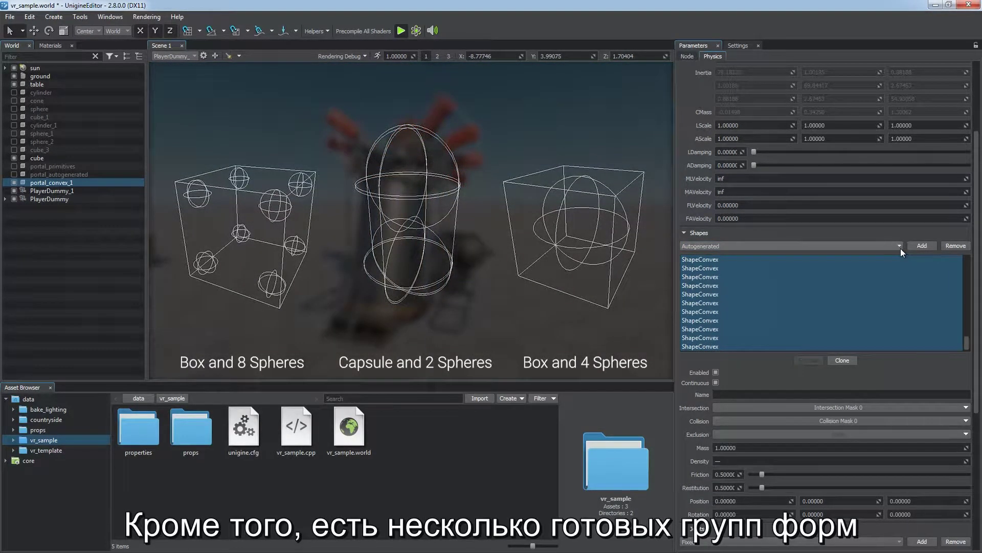
Step: Set the collision shape's X position to -0.1 and its X rotation to 0
left_click(900, 246)
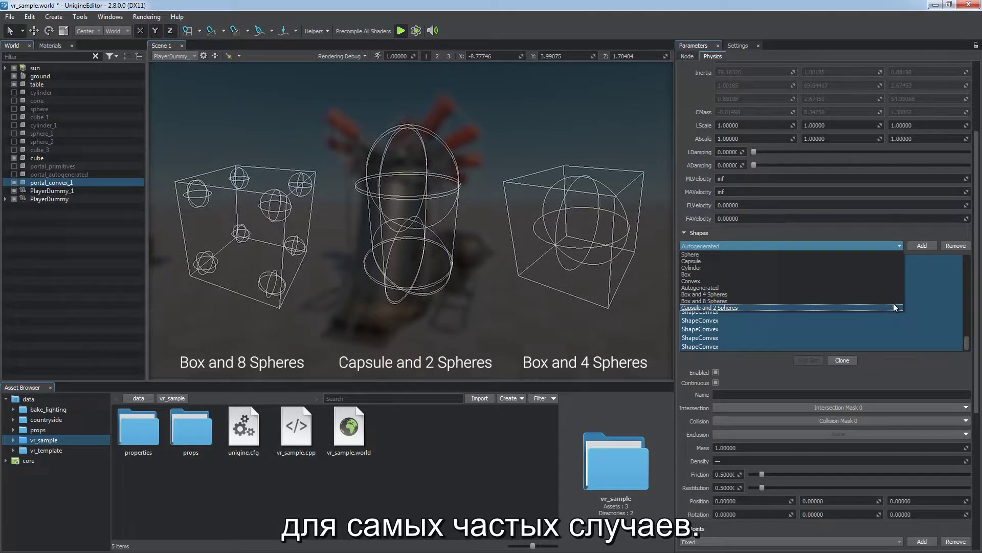
left_click(886, 232)
right_click_drag(512, 307, 848, 309)
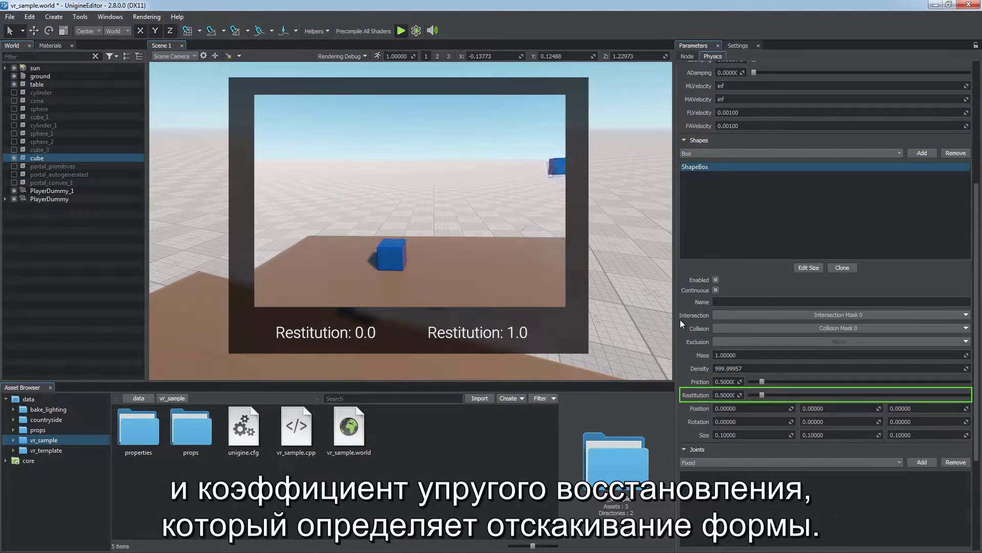
left_click_drag(791, 408, 534, 424)
double_click(762, 421)
type("0")
key("Return")
Step: Drag the Edit Size handles to resize the cube's box collision shape, then exit resizing
left_click(802, 267)
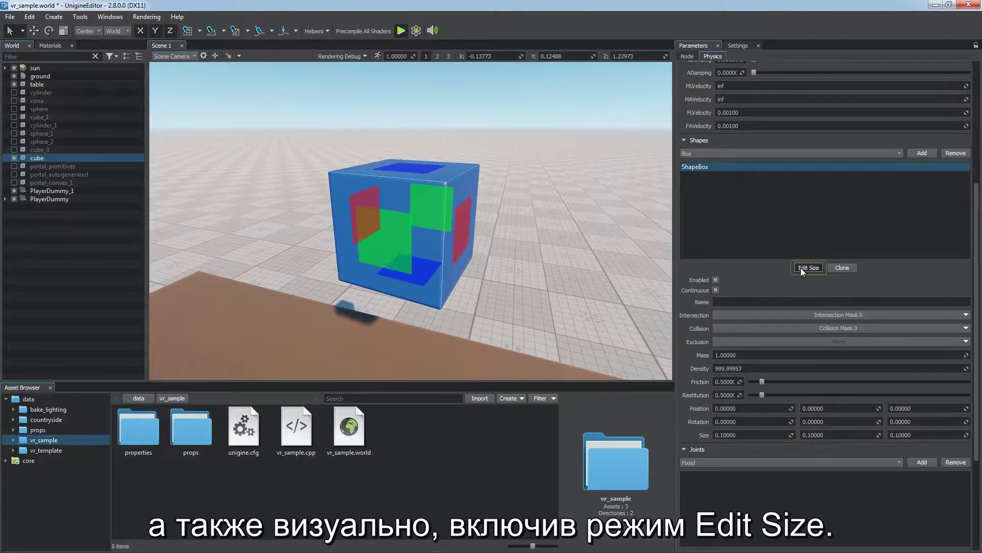
left_click_drag(465, 232, 532, 238)
left_click_drag(464, 177, 480, 136)
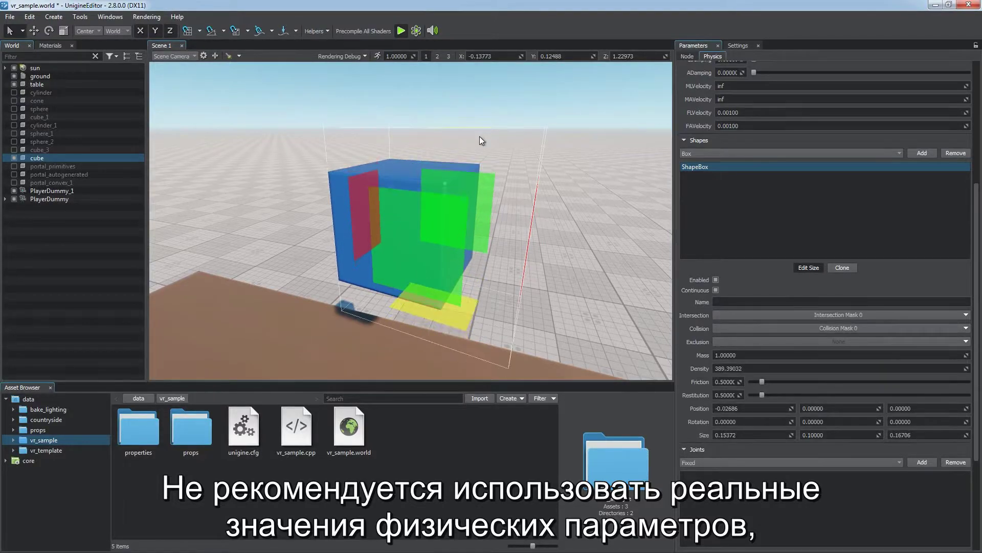
left_click(810, 266)
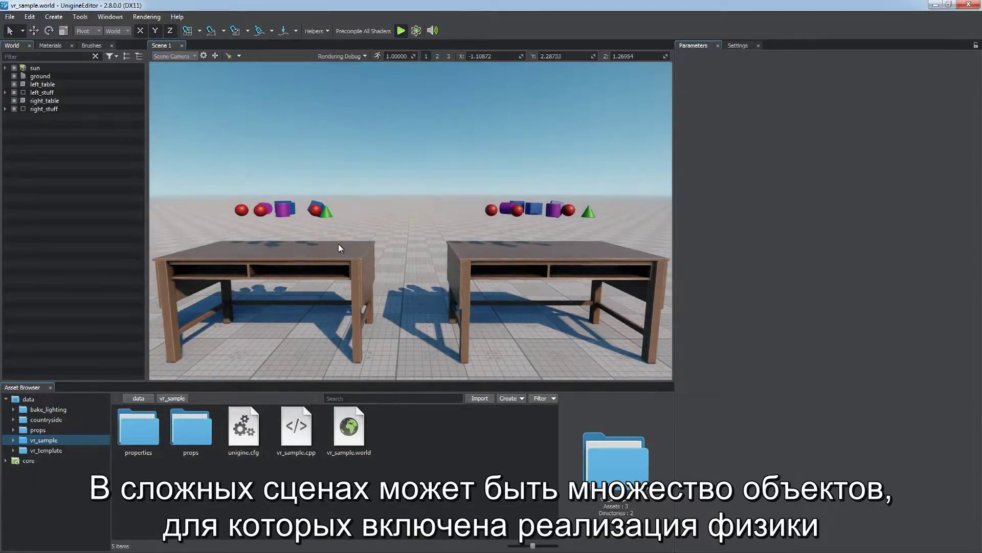
Step: Switch the left table's box shape collision mask from bit 0 to bit 1
left_click(338, 244)
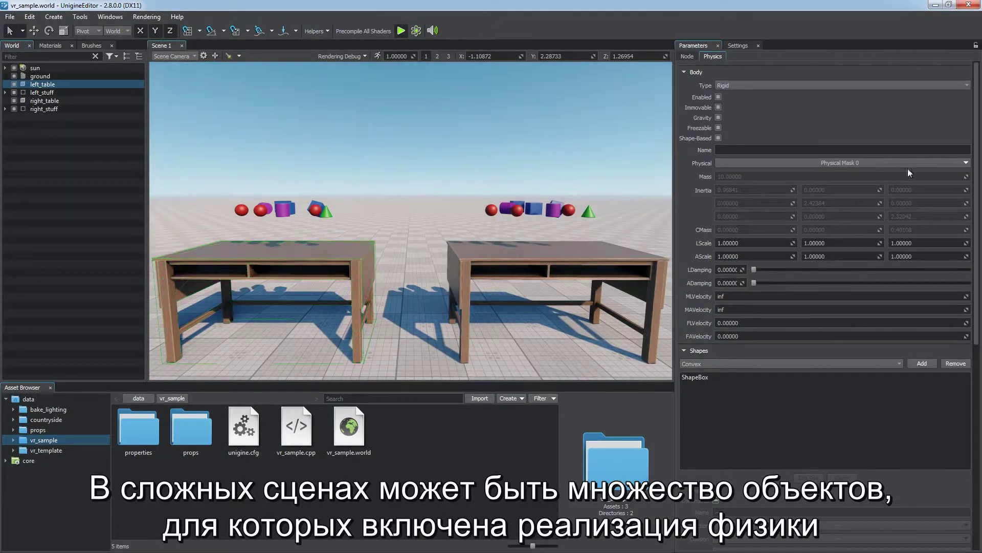
scroll(977, 135, "down", 5)
left_click(890, 162)
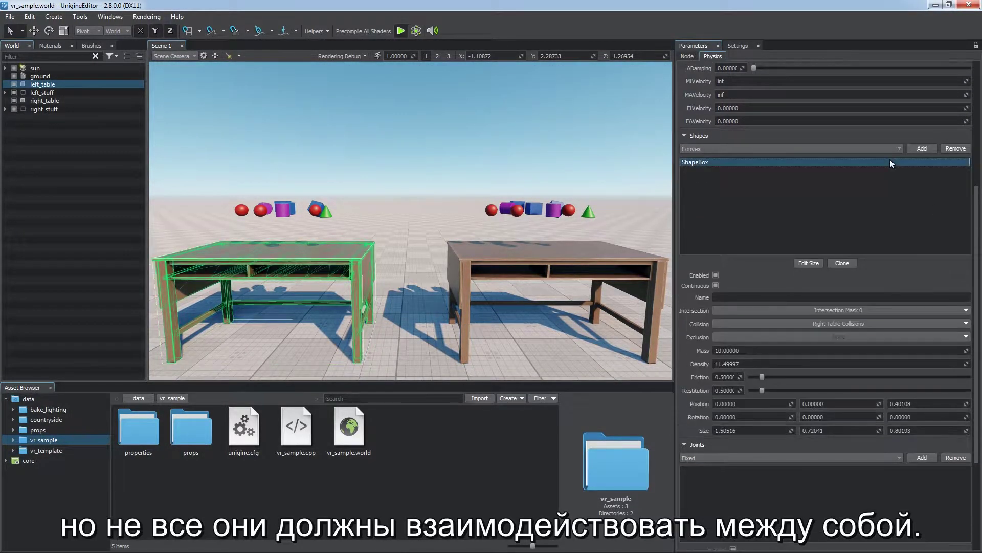
left_click(821, 324)
left_click(721, 99)
left_click(721, 112)
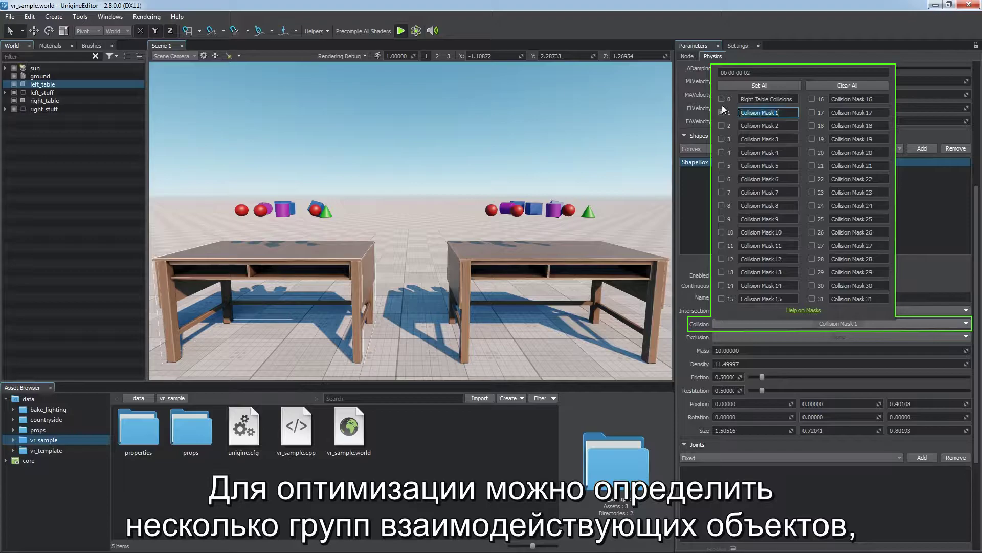
left_click(817, 322)
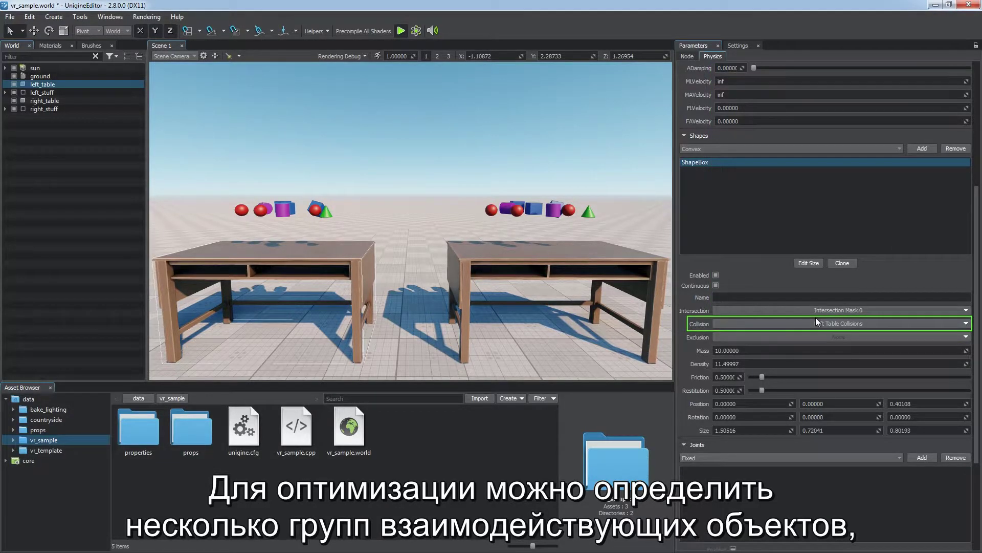
Step: Add the Right Table Collisions bit to the objects' convex shape and test-drop them
left_click(416, 30)
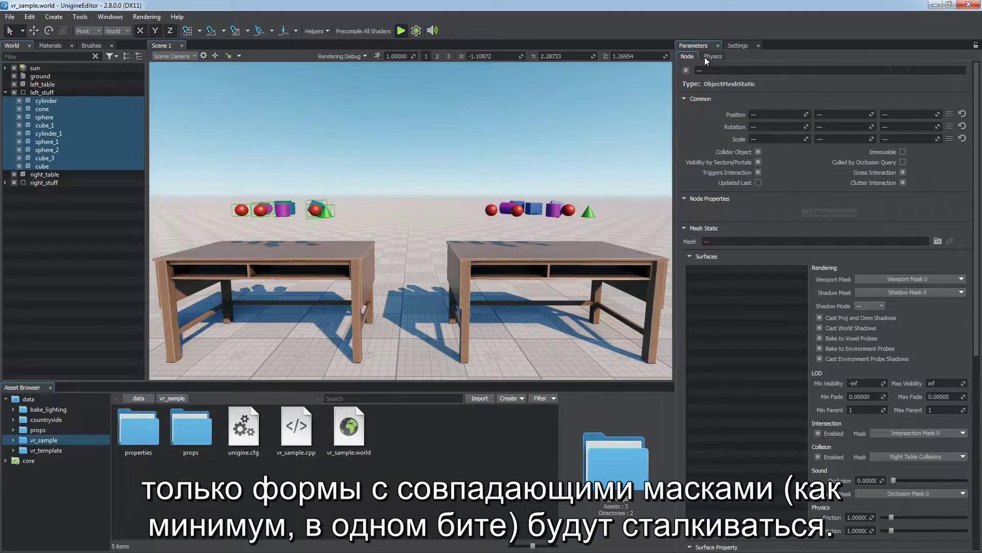
left_click(712, 58)
left_click(715, 263)
left_click(839, 426)
left_click(721, 201)
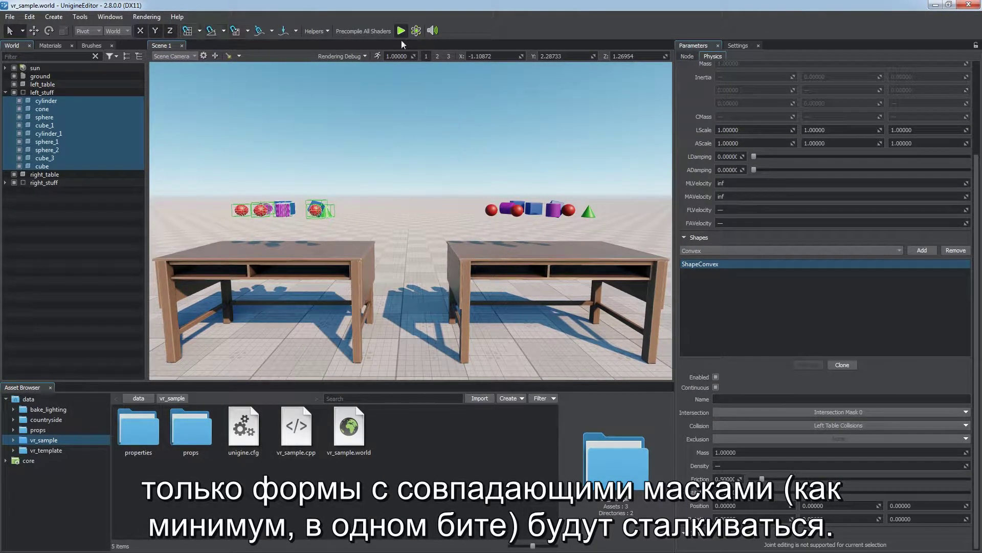
left_click(416, 31)
left_click(416, 31)
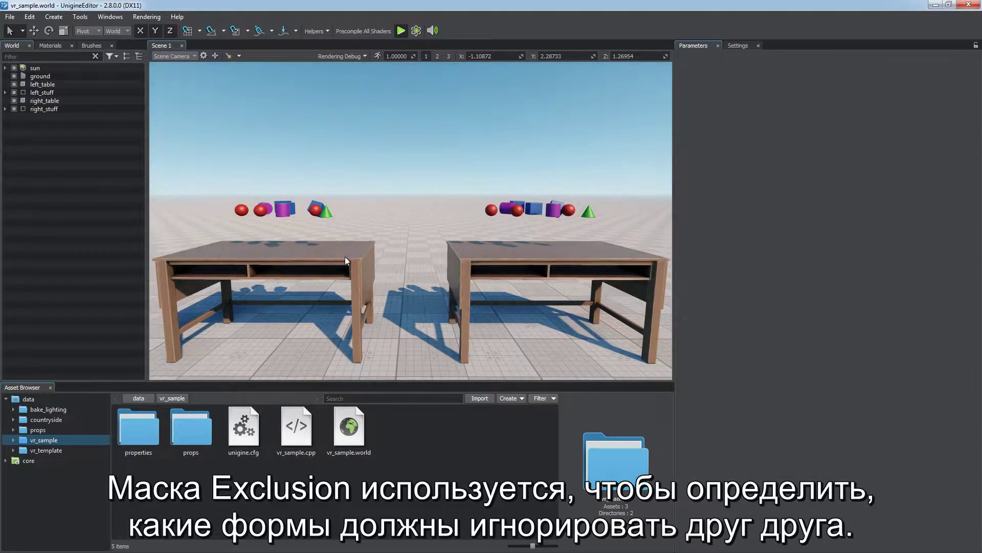
Step: Enable the Tank Vehicle exclusion mask bit on the tank track's convex shape
left_click(346, 257)
left_click(723, 265)
left_click(812, 439)
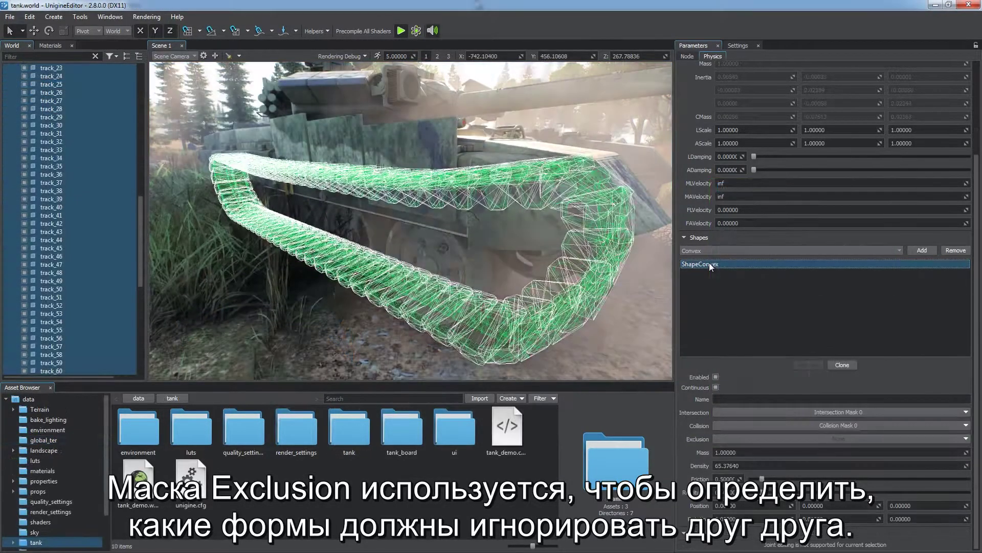
left_click(808, 436)
left_click(721, 214)
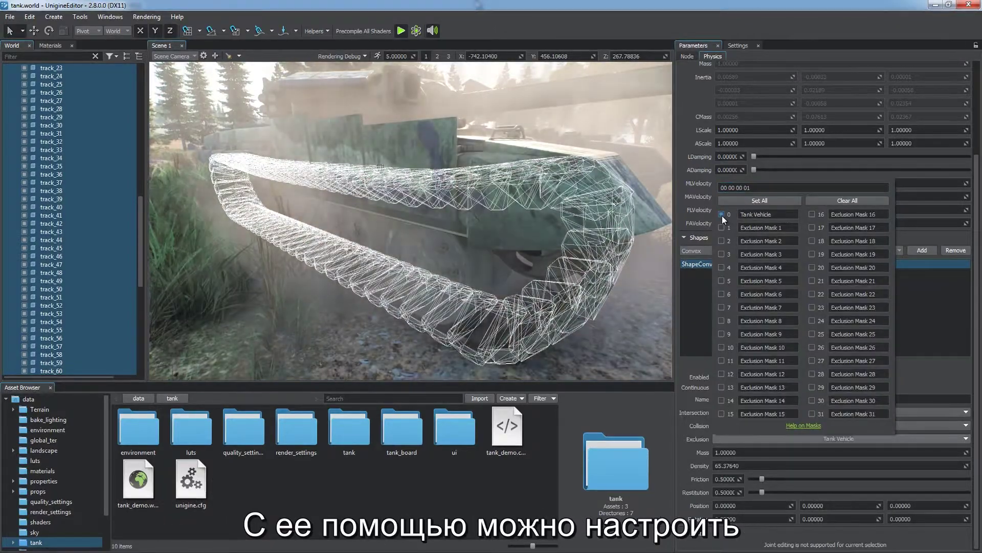
Step: Check the tank body's ShapeConvex exclusion mask and show all its collision shapes
left_click(782, 437)
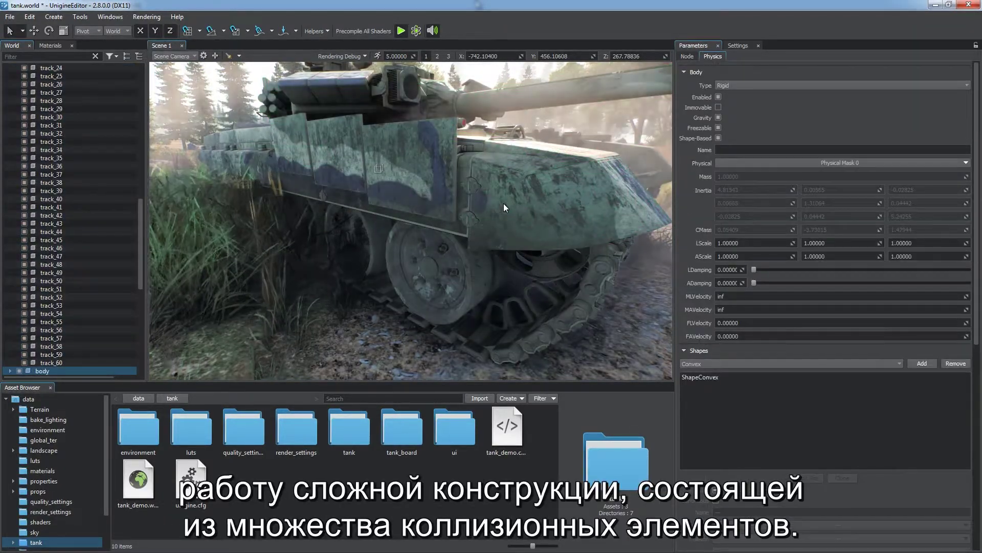
left_click(722, 376)
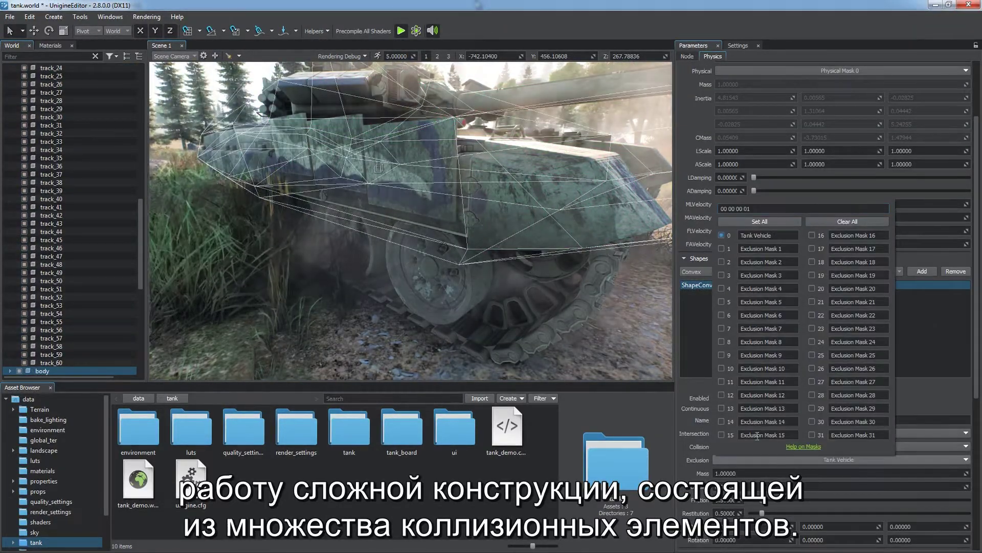
left_click(738, 316)
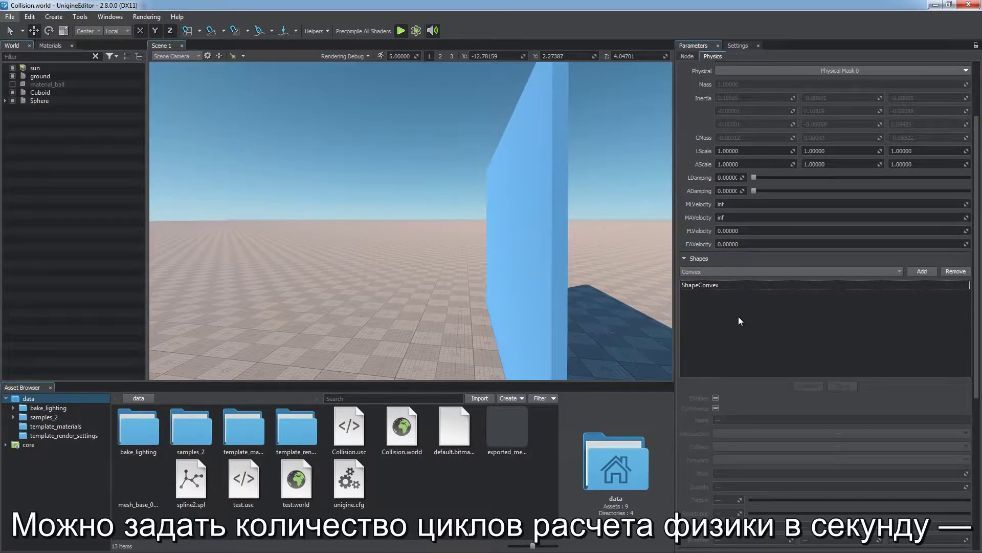
Step: Open the global physics settings, then inspect the Sphere's ShapeSphere and its Continuous option
left_click(735, 46)
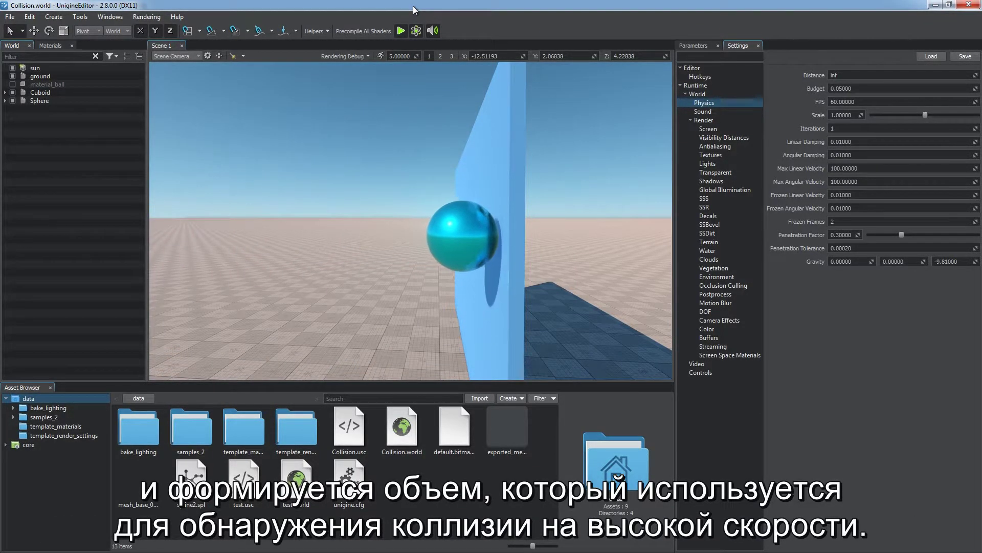
left_click(460, 232)
left_click(750, 364)
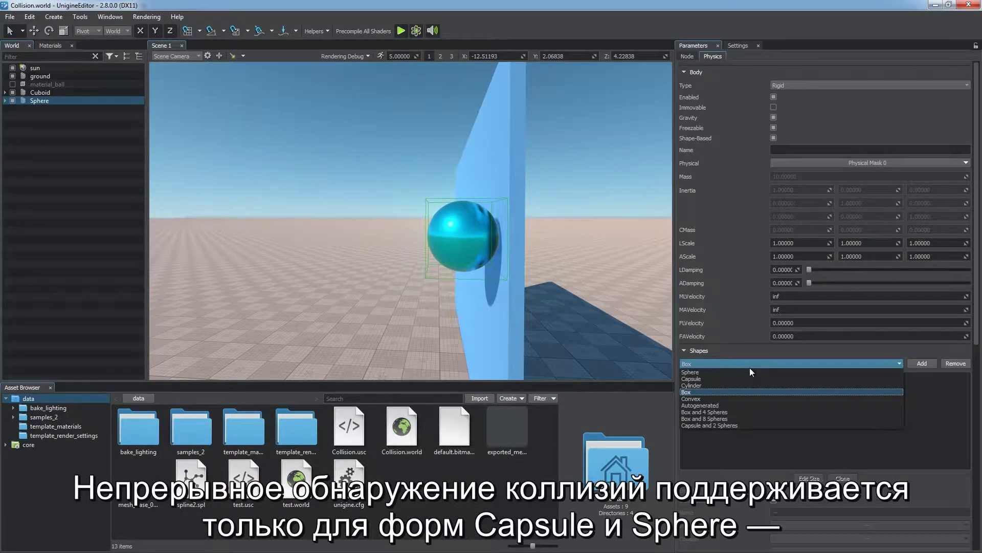
left_click(748, 364)
left_click(702, 377)
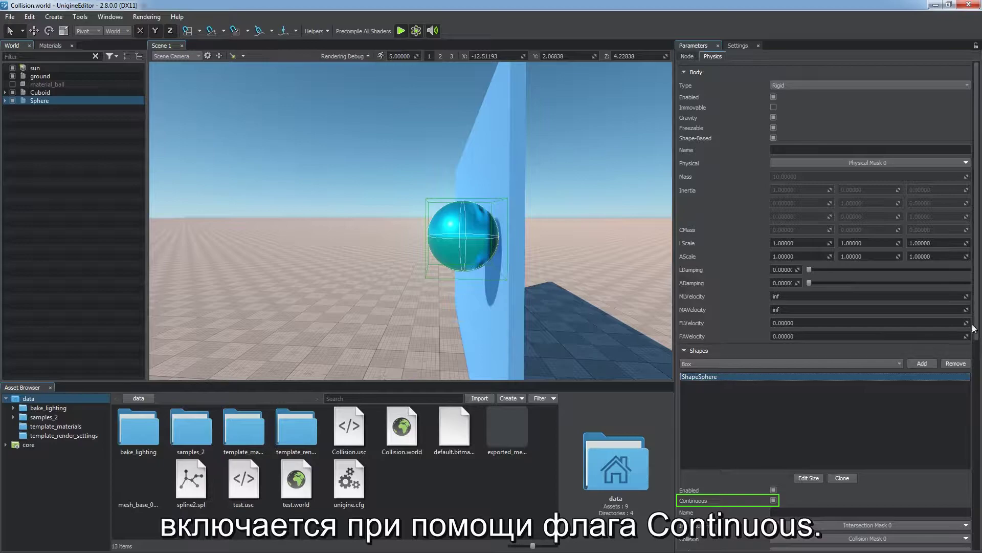
scroll(968, 329, "down", 3)
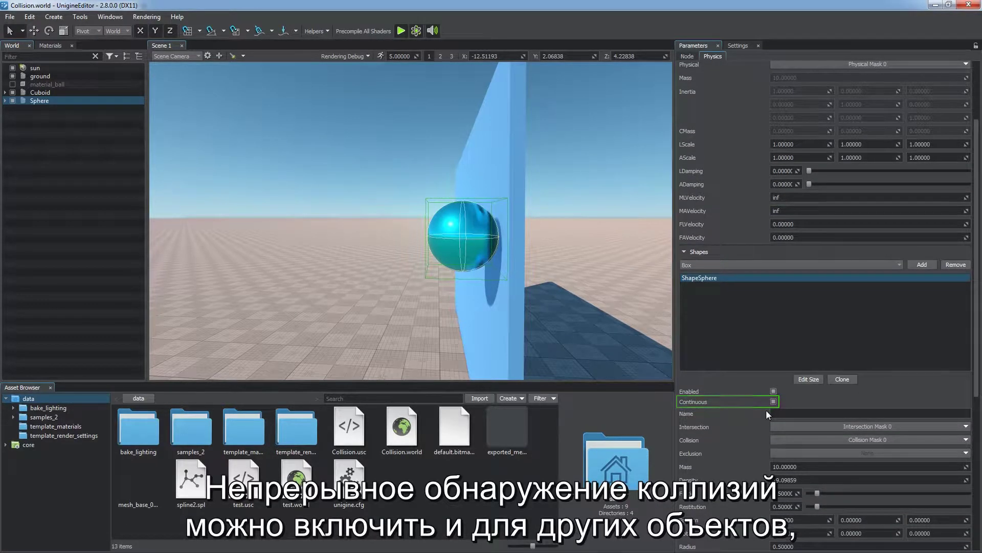
left_click(750, 267)
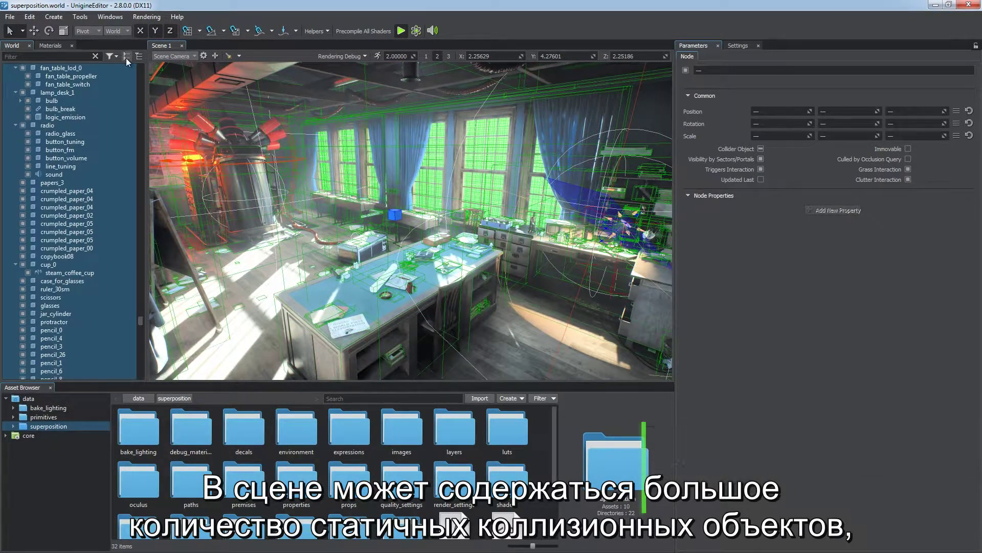
Step: Review dynamic_cube's physics shapes and desk_big's top surface, then run and stop the simulation
left_click(127, 57)
left_click(78, 219)
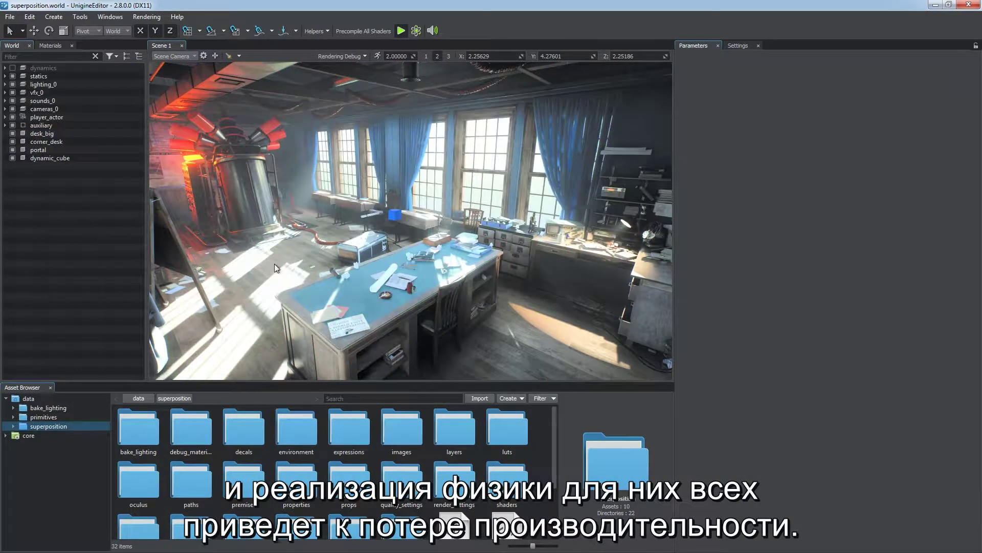
left_click(394, 216)
right_click(394, 217)
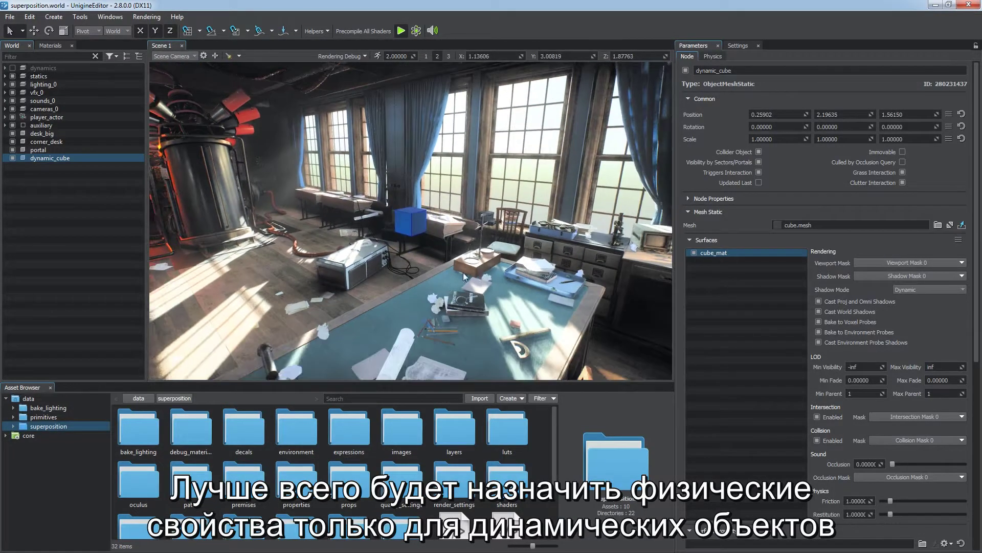
left_click(706, 56)
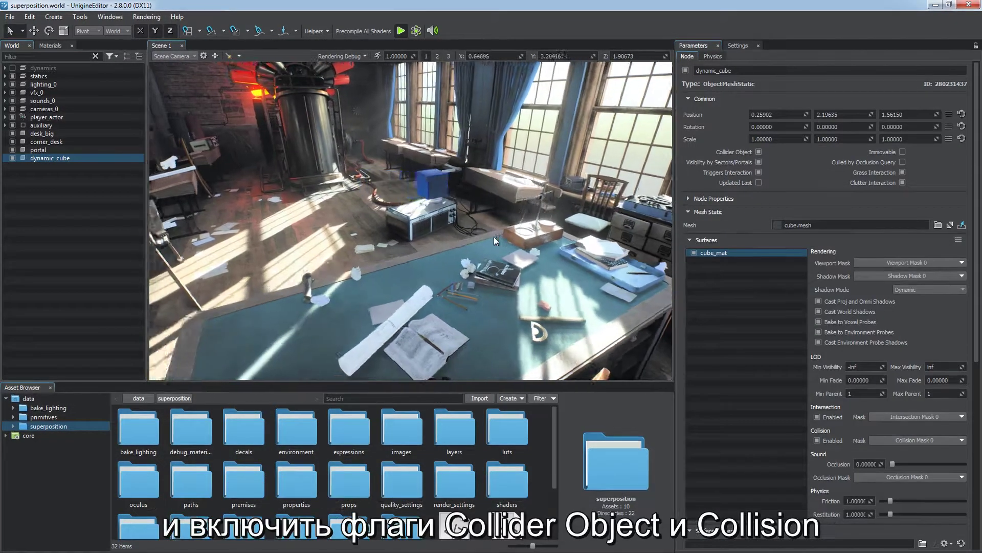
left_click(456, 269)
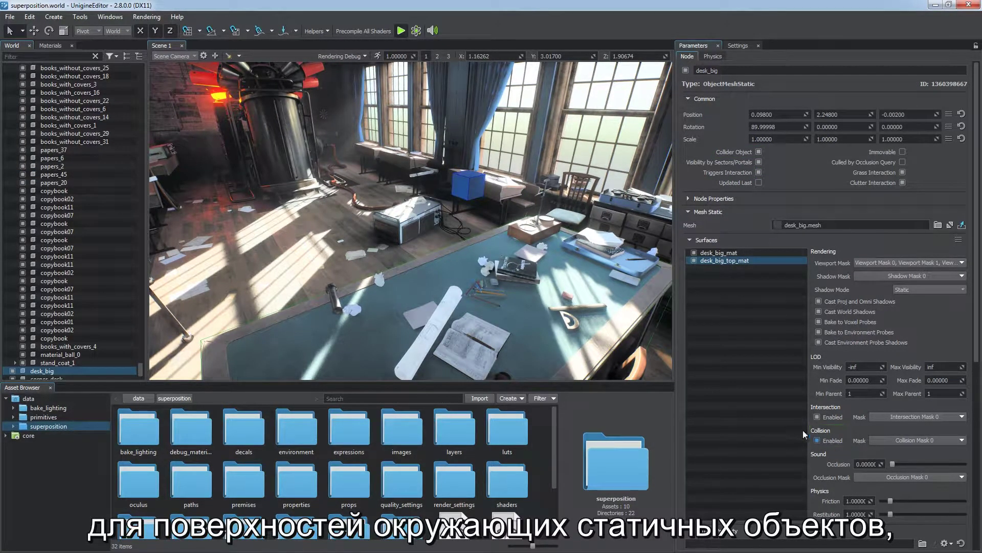
left_click(416, 31)
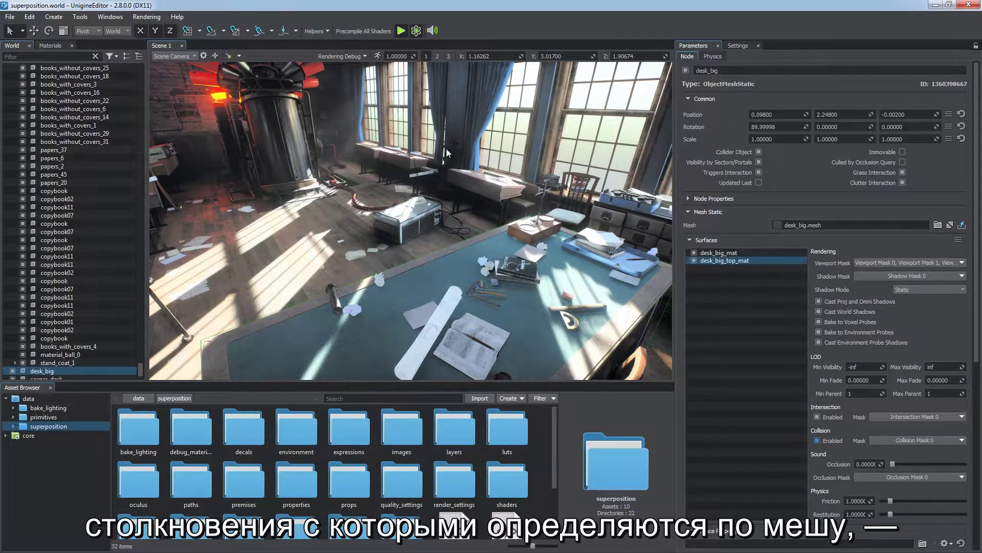
left_click(417, 32)
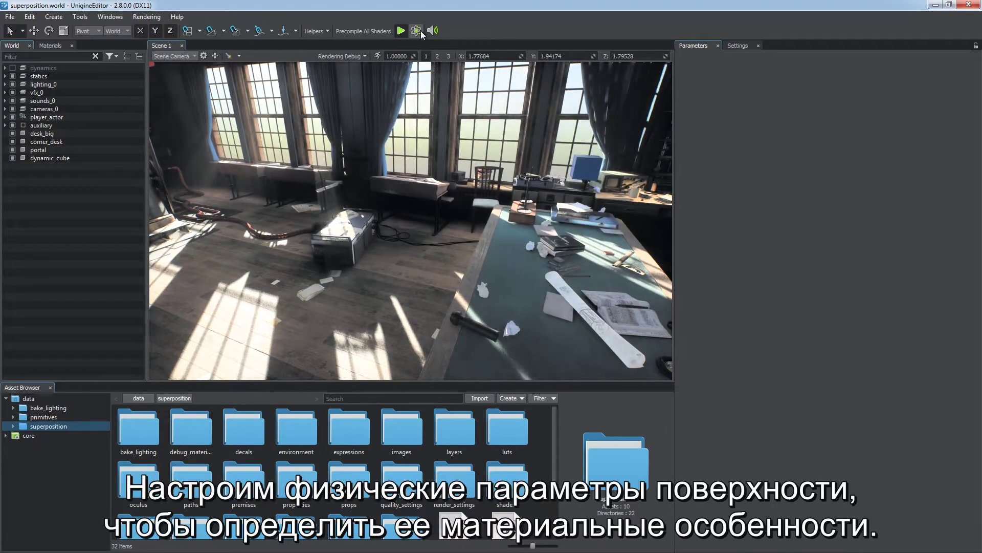
Step: Run the simulation so the green frame pushes the blue cube, and toggle physics helpers
left_click(508, 292)
scroll(974, 275, "down", 5)
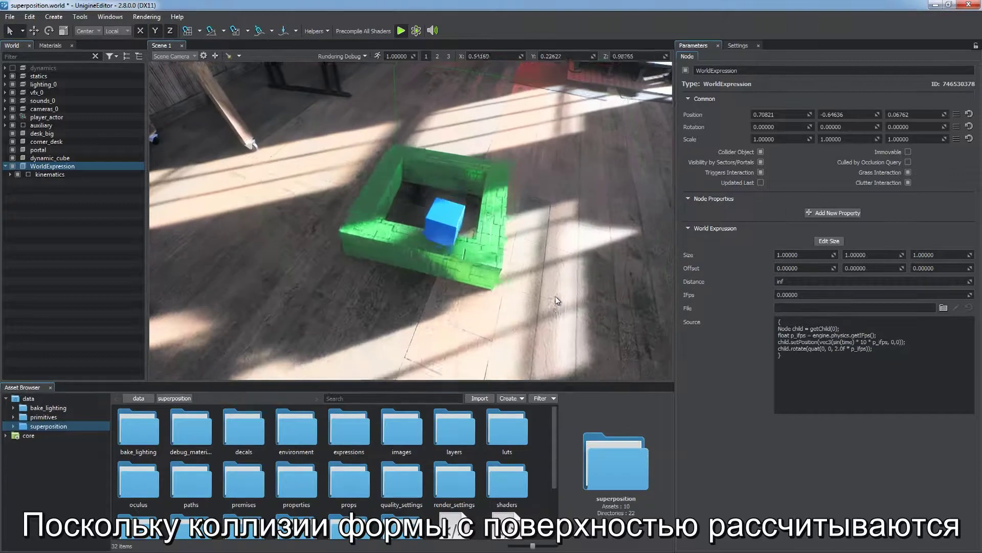
left_click(453, 254)
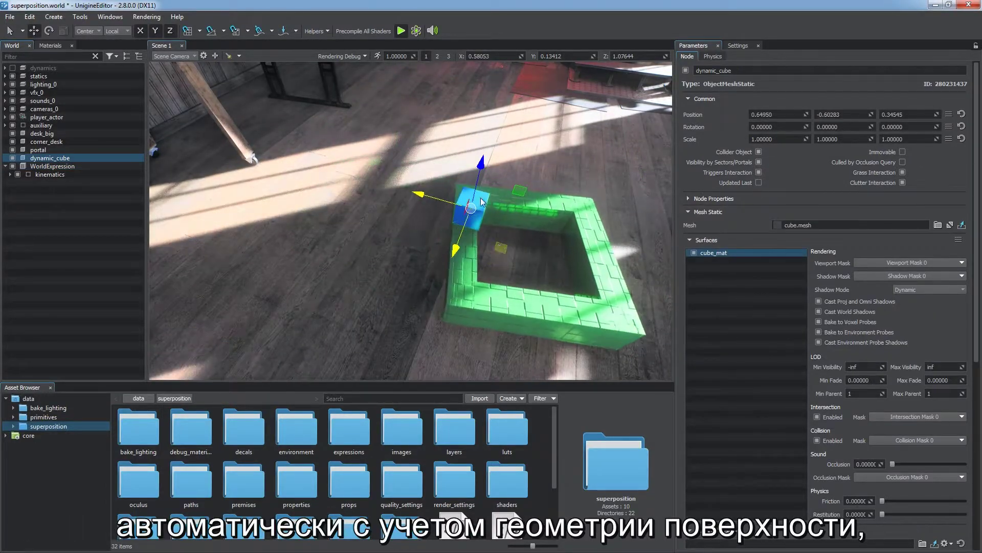
left_click(417, 32)
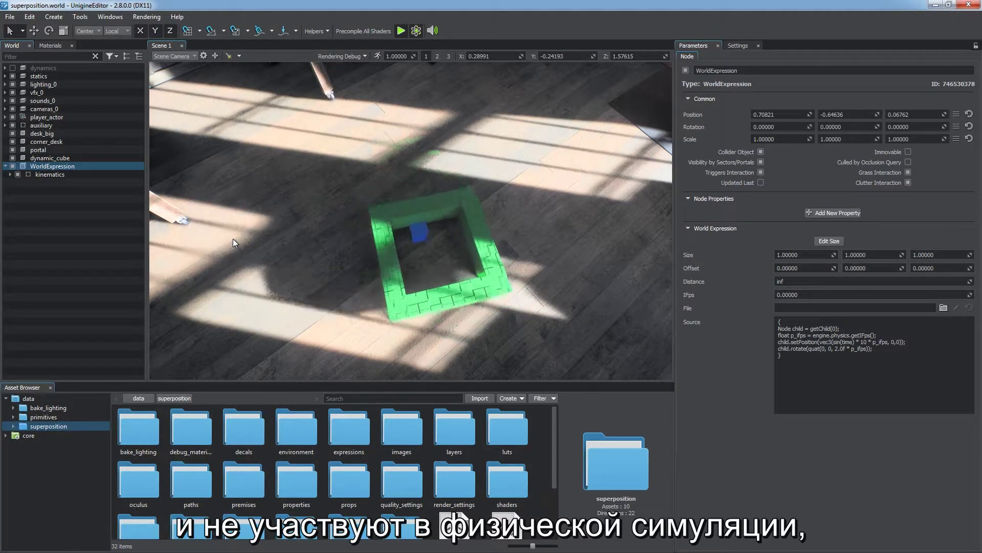
left_click(316, 31)
mouse_move(399, 247)
left_click(438, 247)
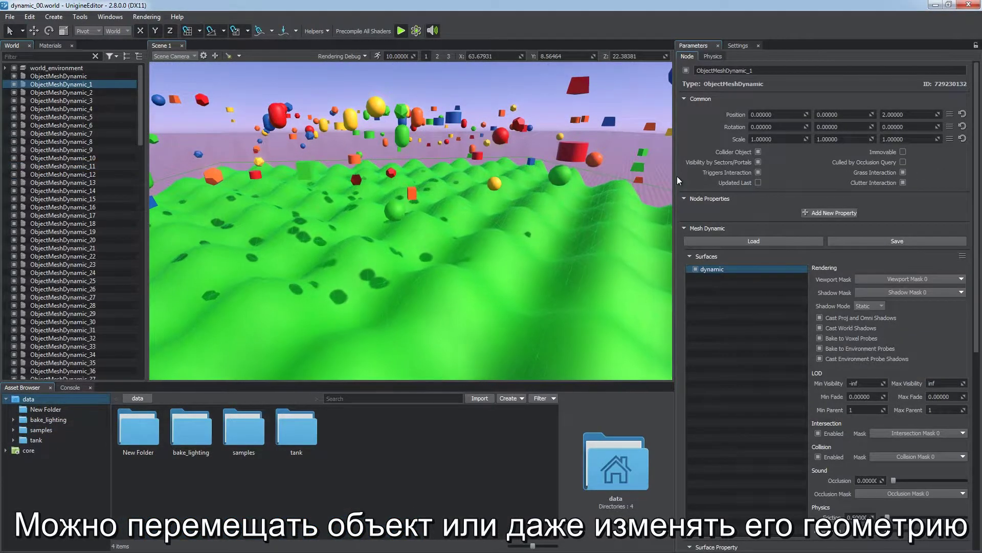
Step: Check ObjectMeshDynamic_1's Physics tab, then return to Node to see Collider Object
left_click(713, 56)
left_click(687, 56)
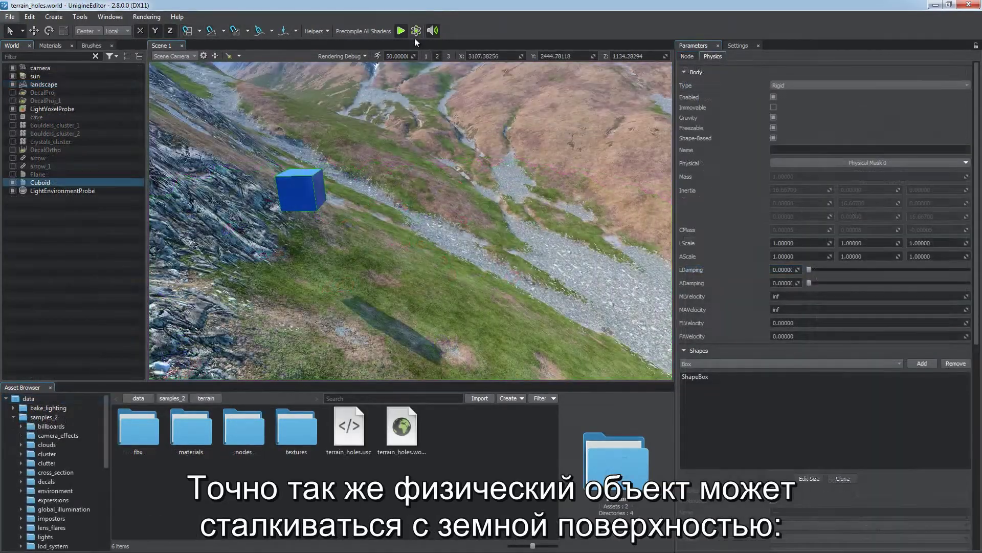
Step: Drop the cube onto the terrain, then select all nine landscape height LODs
left_click(416, 33)
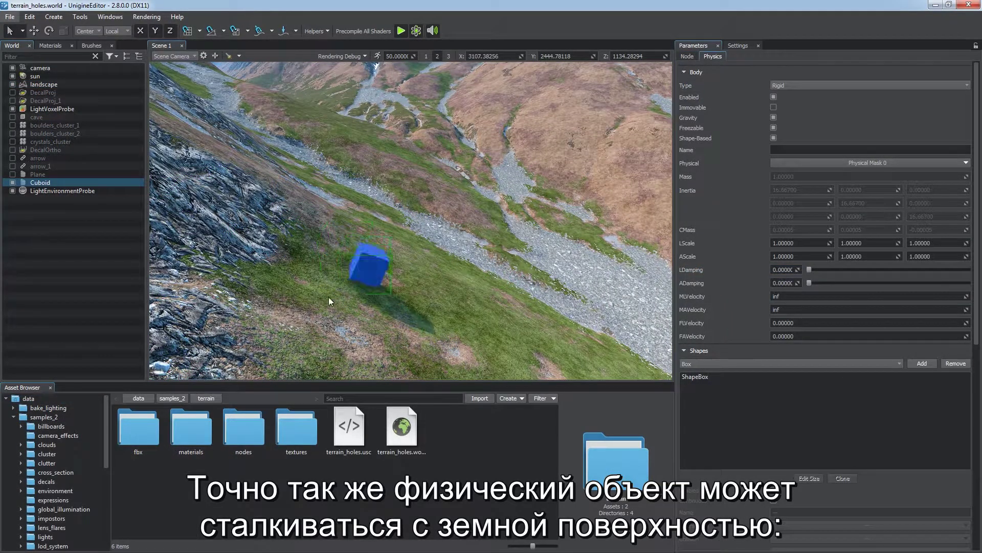
left_click(279, 293)
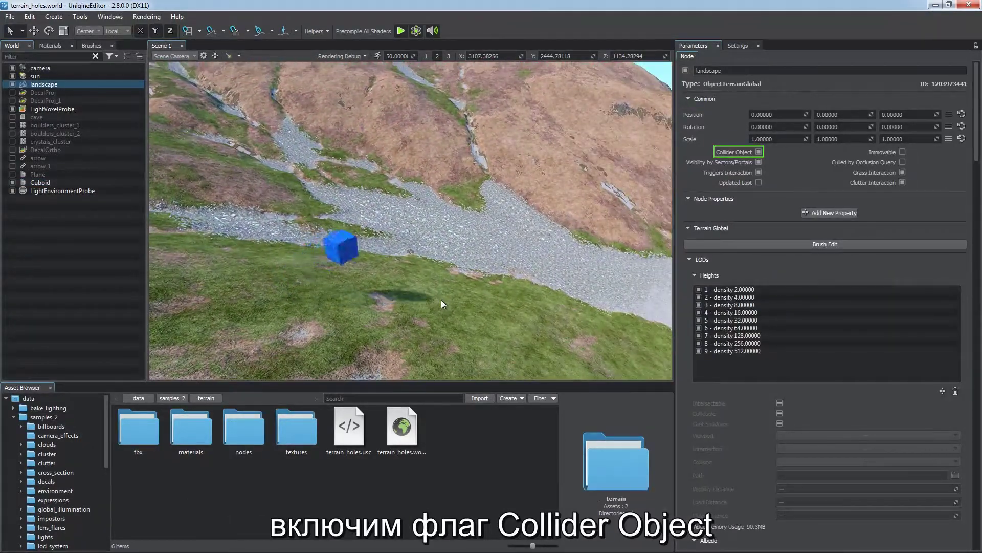
left_click(717, 289)
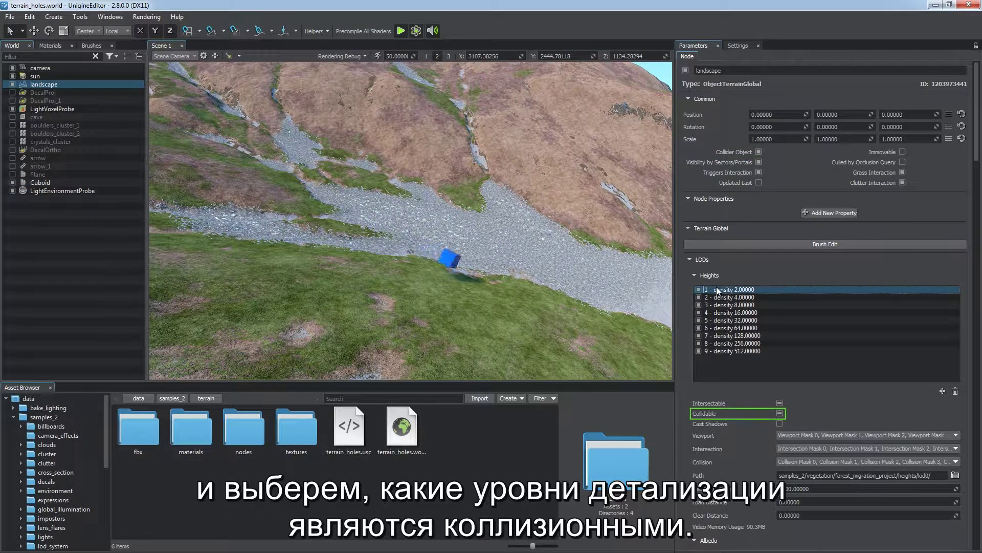
left_click(741, 351, "shift")
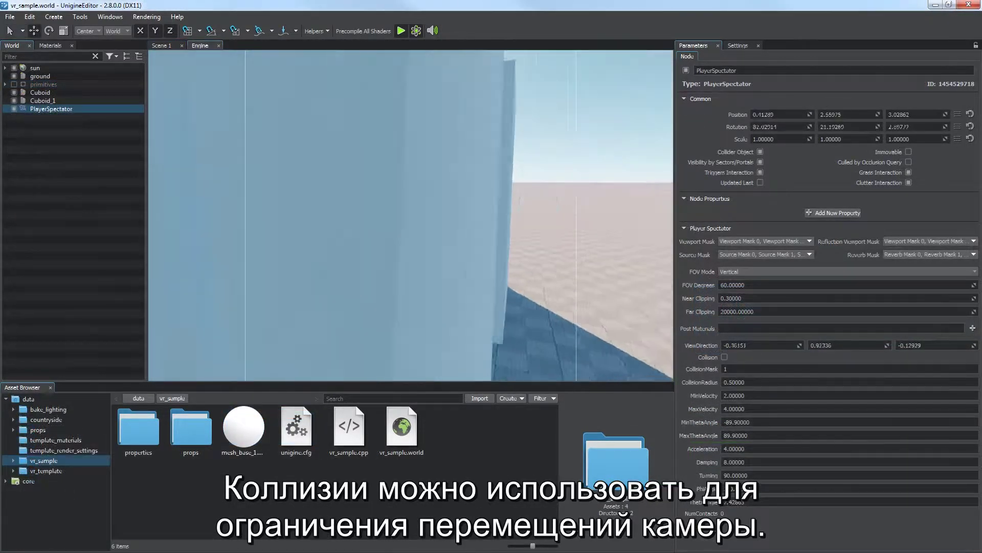
Step: Tick Collision on the PlayerSpectator camera, then fly it against both cuboids to test
right_click_drag(214, 71, 214, 70)
left_click(54, 17)
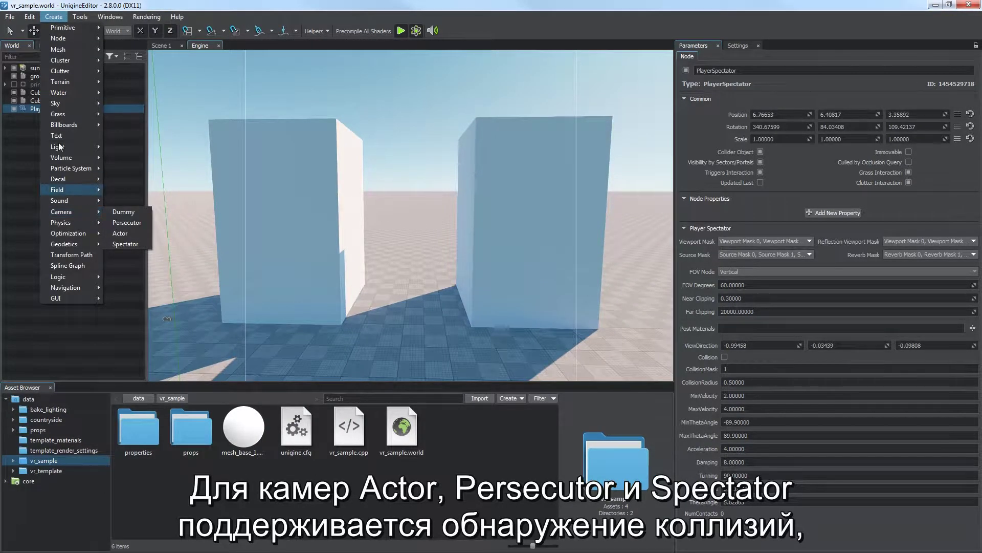
key("Escape")
left_click(724, 357)
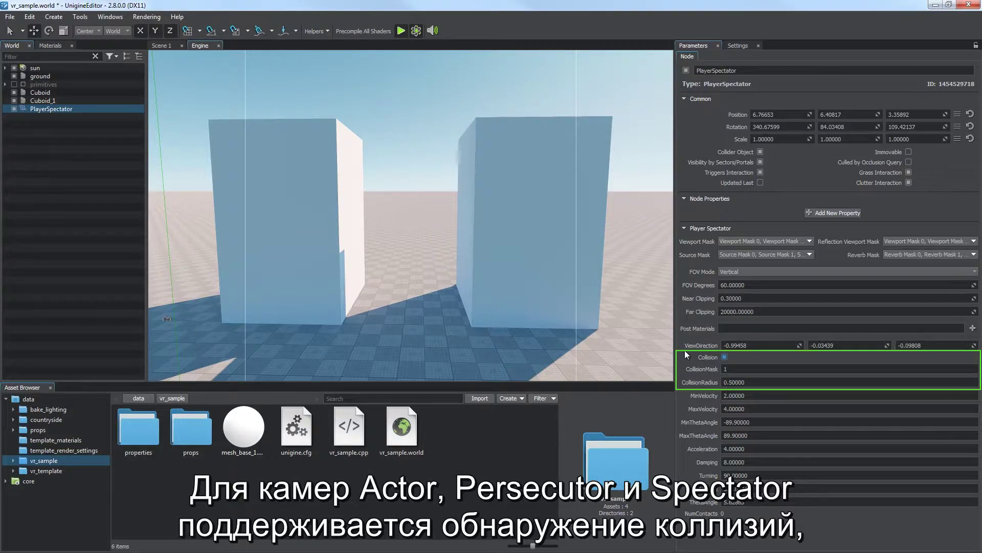
key("w")
right_click_drag(440, 250, 358, 253)
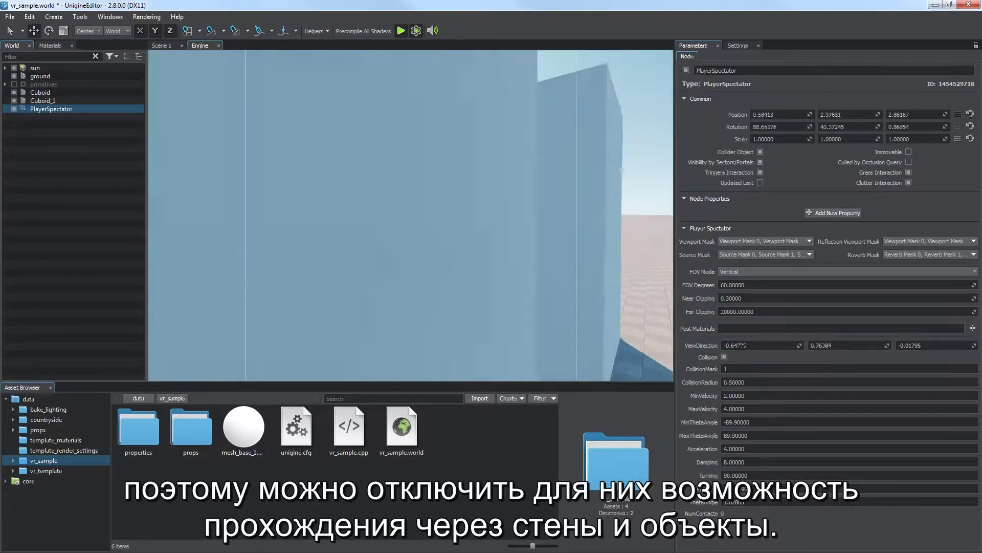
key("s")
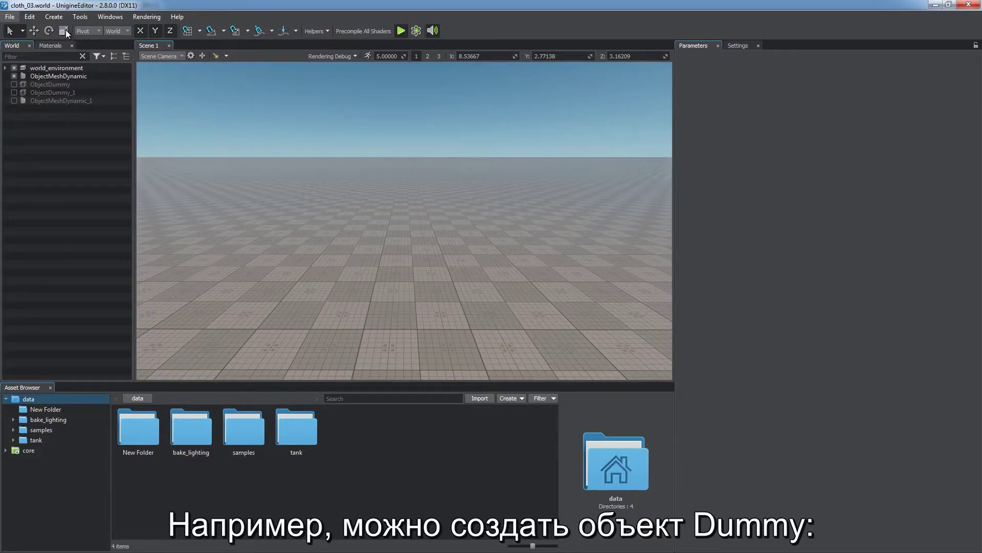
Step: Create an Object Dummy with a Dummy body and a box shape enlarged along Y
left_click(54, 16)
mouse_move(76, 223)
left_click(123, 255)
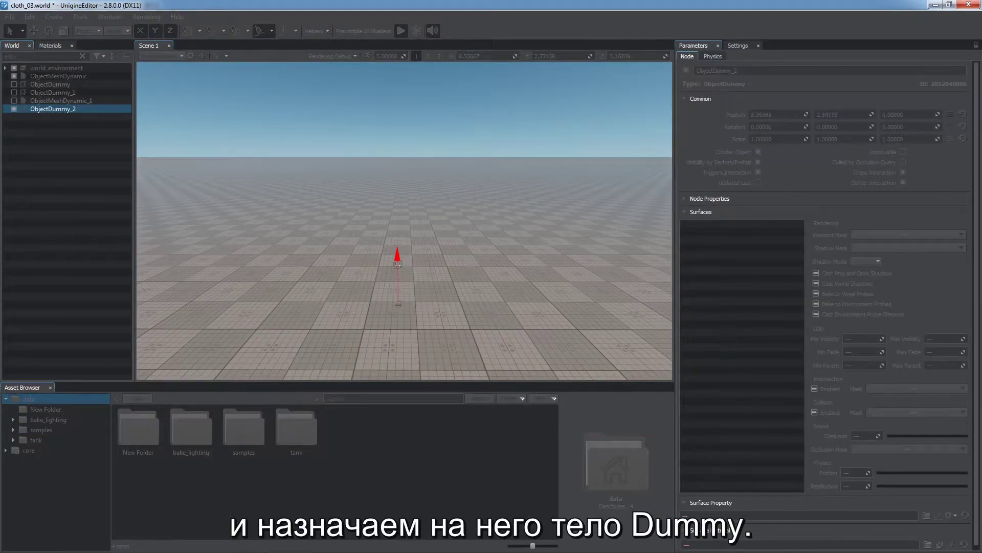
left_click(710, 58)
left_click(712, 85)
left_click(720, 90)
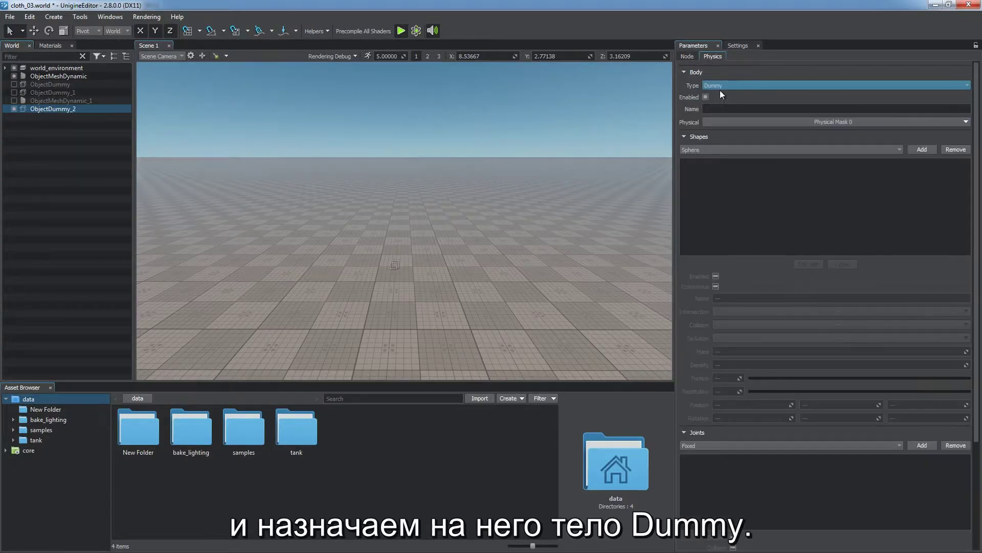
left_click(712, 149)
left_click(722, 150)
left_click(922, 149)
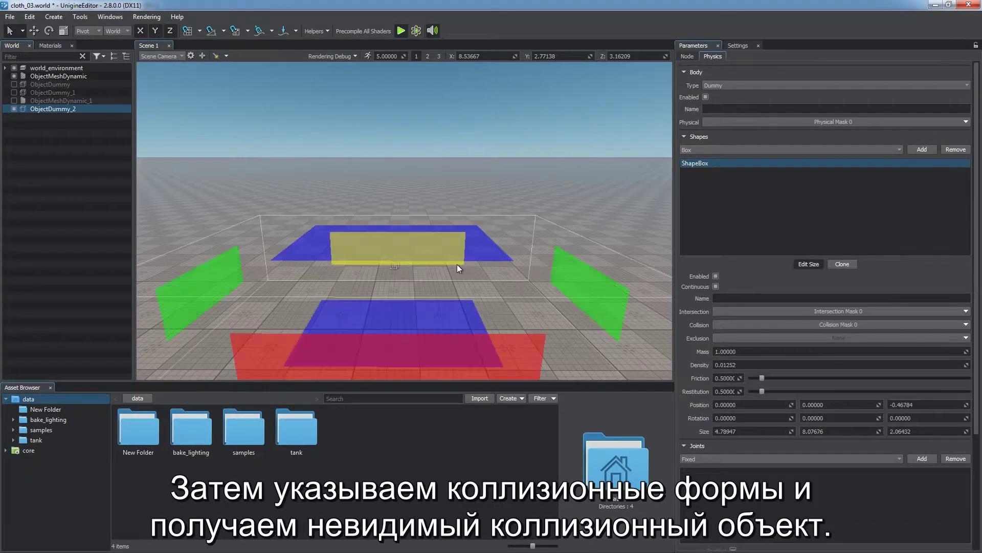
left_click_drag(533, 237, 588, 214)
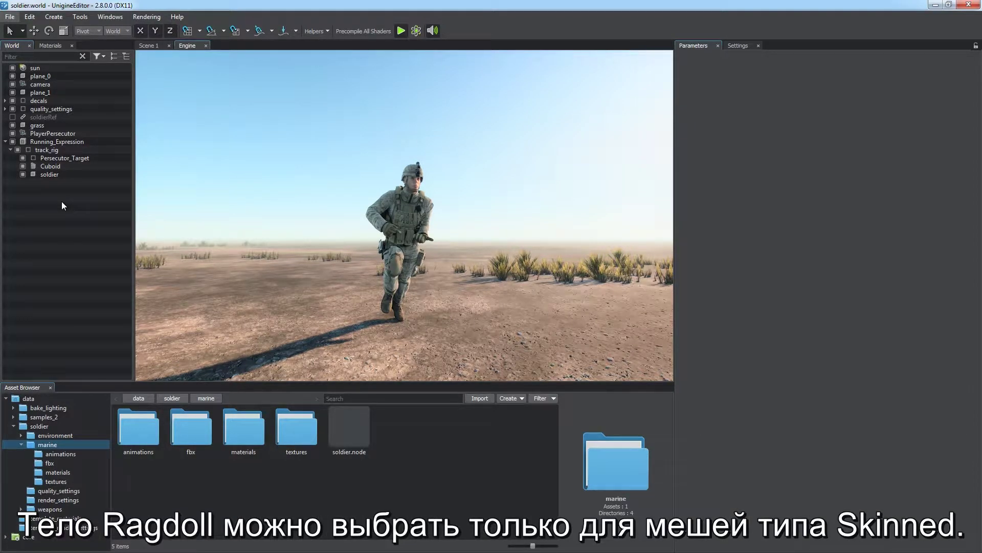
Step: Give the soldier a RagDoll physics body
left_click(73, 175)
left_click(711, 57)
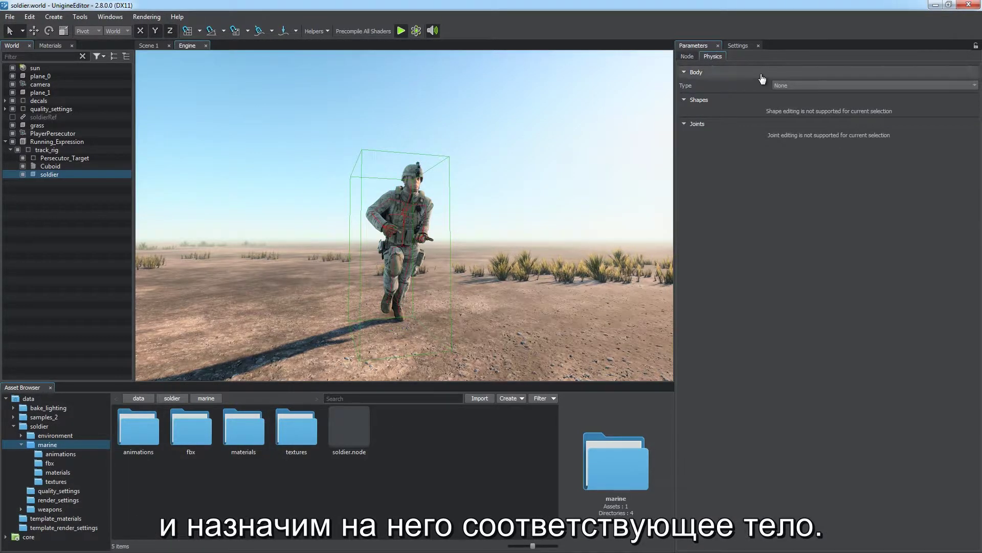
left_click(797, 85)
left_click(801, 113)
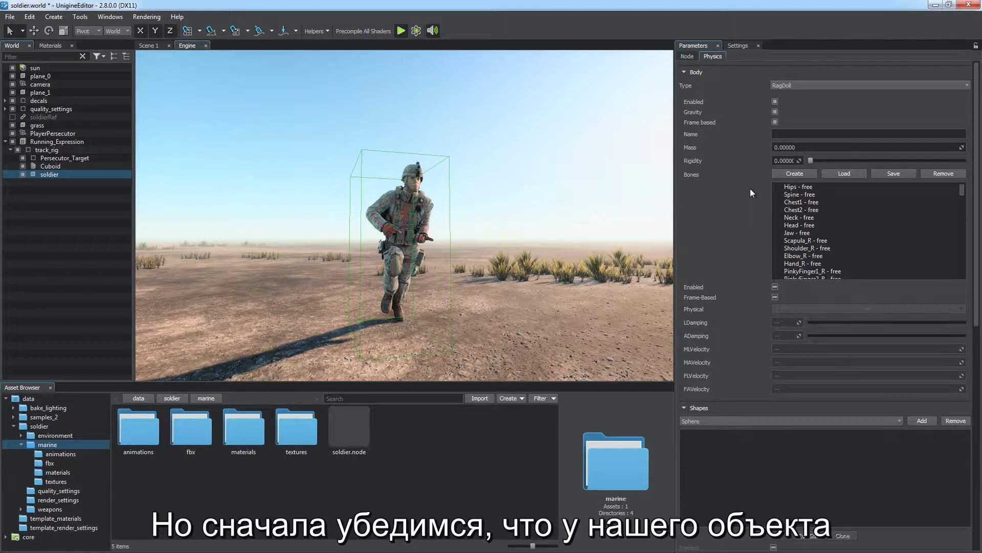
Step: Preview reference_pose.anim on the soldier to put him in a T-pose
left_click(686, 56)
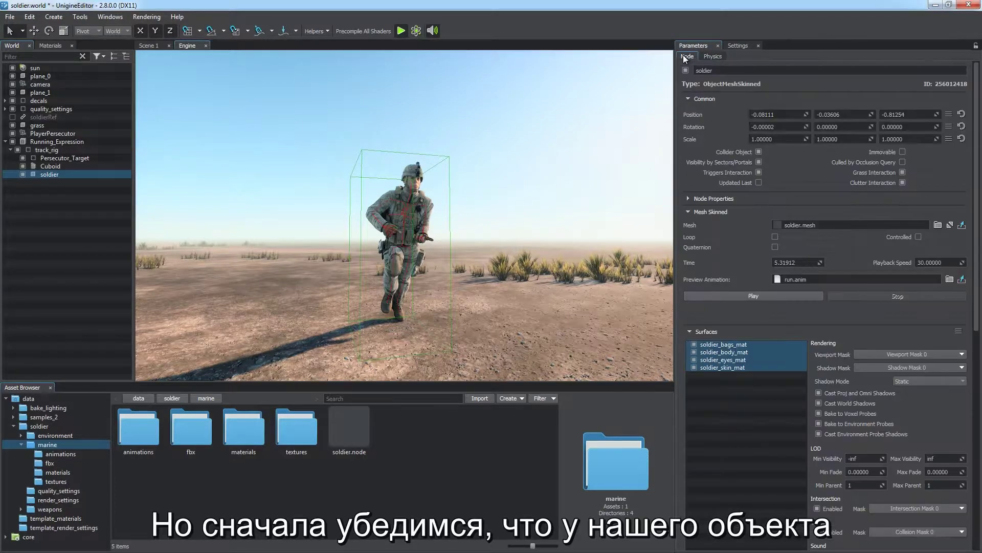
left_click(66, 454)
left_click_drag(143, 436, 799, 294)
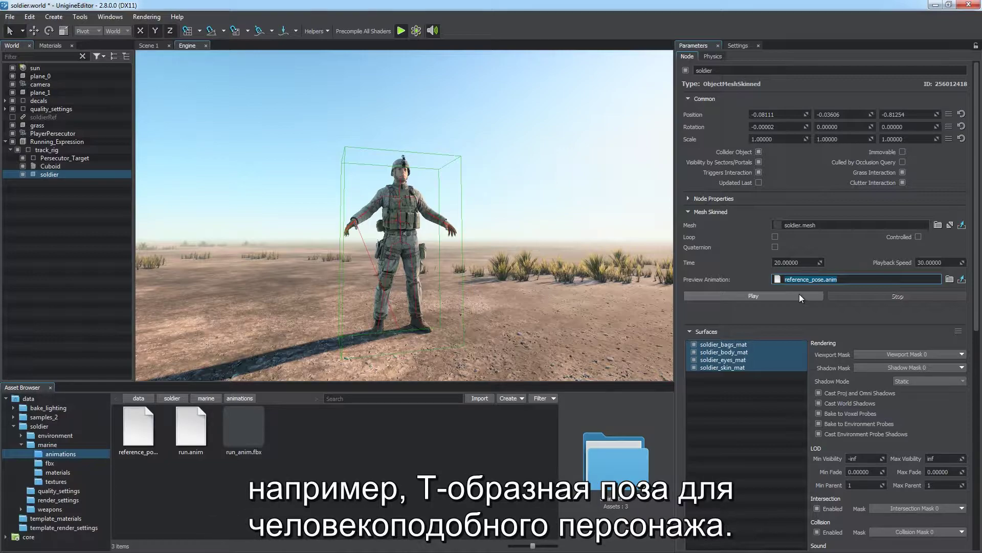
left_click(712, 55)
left_click(782, 171)
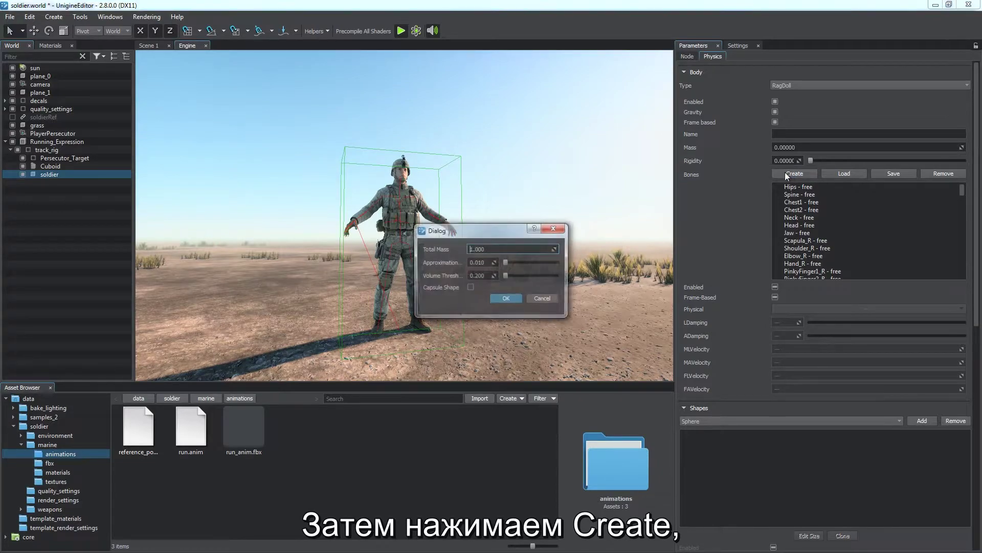
Step: Generate the ragdoll bones with a total mass of 80
left_click(457, 249)
type("80")
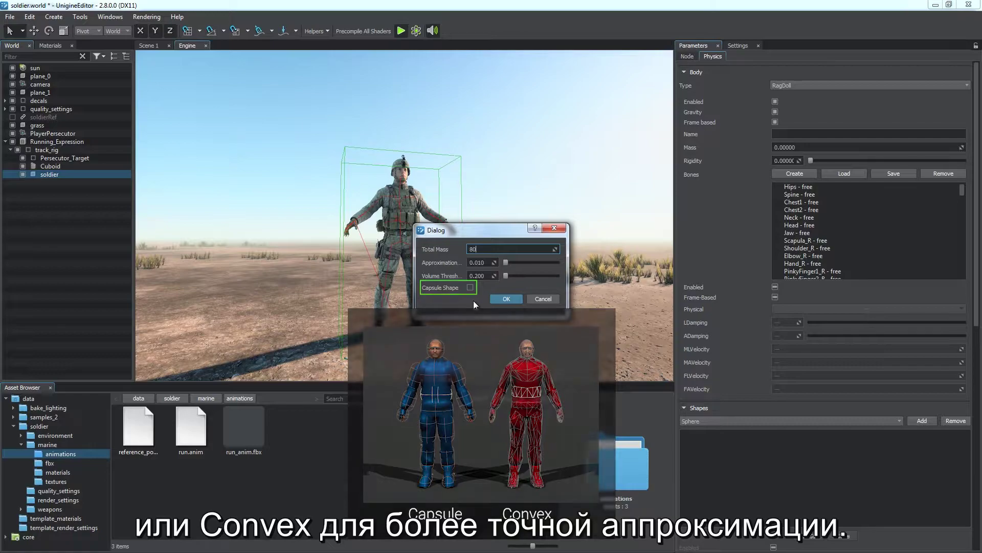
left_click(504, 299)
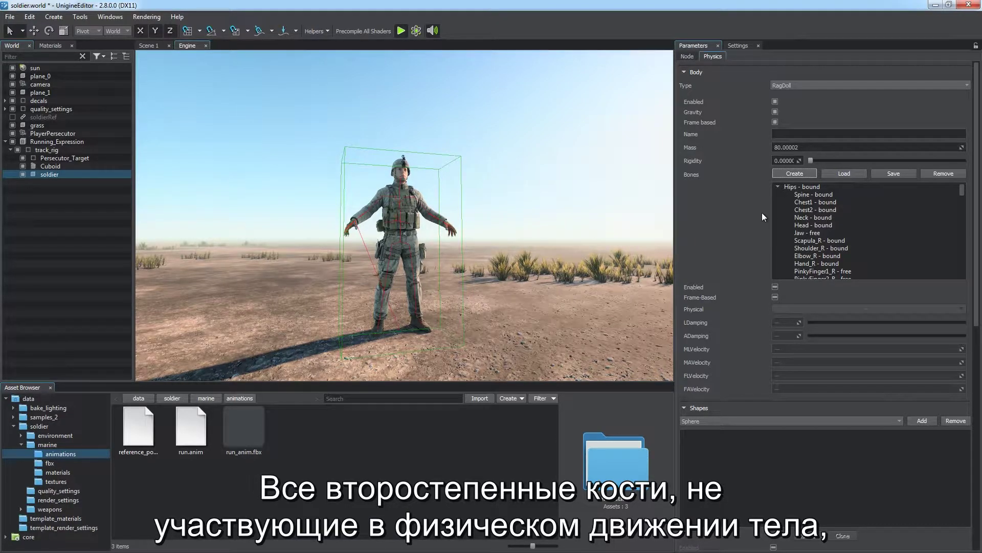
Step: Set run.anim as the soldier's preview animation and play it
left_click(687, 56)
left_click_drag(191, 428, 828, 281)
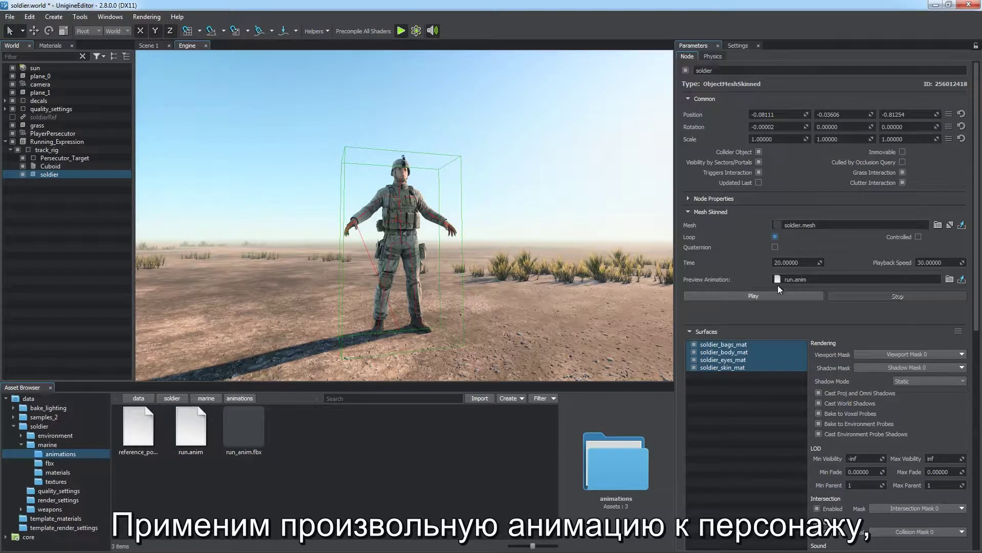
left_click(744, 295)
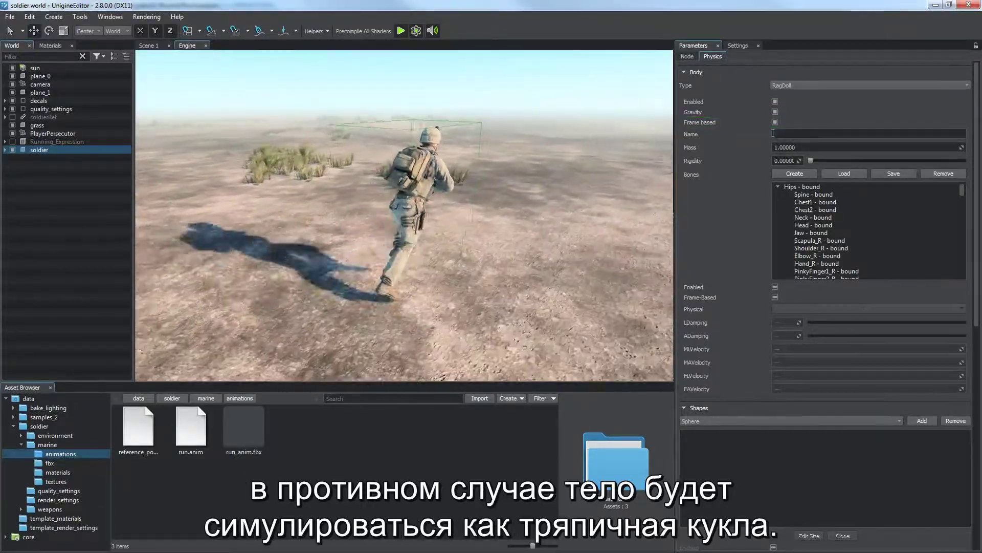
Step: Toggle Frame based off and back on, then select the Neck, Head and Jaw bones
left_click(775, 122)
left_click(774, 122)
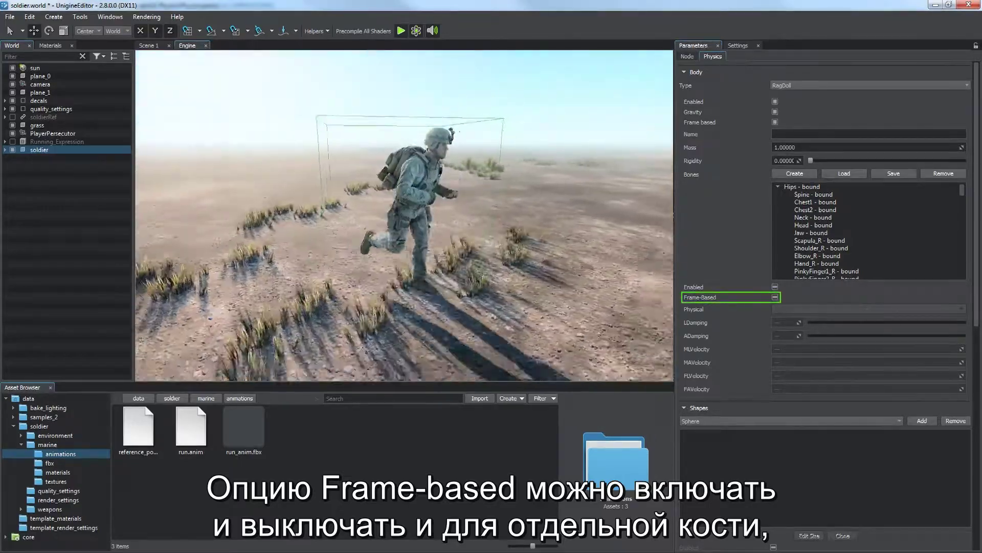
left_click_drag(824, 217, 810, 232)
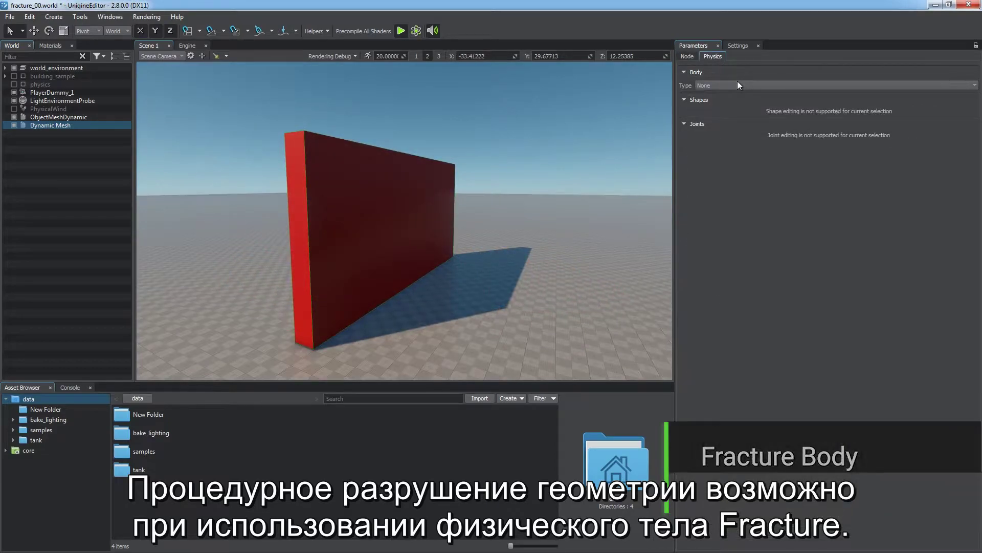
Step: Set the wall's body type to Fracture, then uncheck Broken to restore it intact
left_click(738, 85)
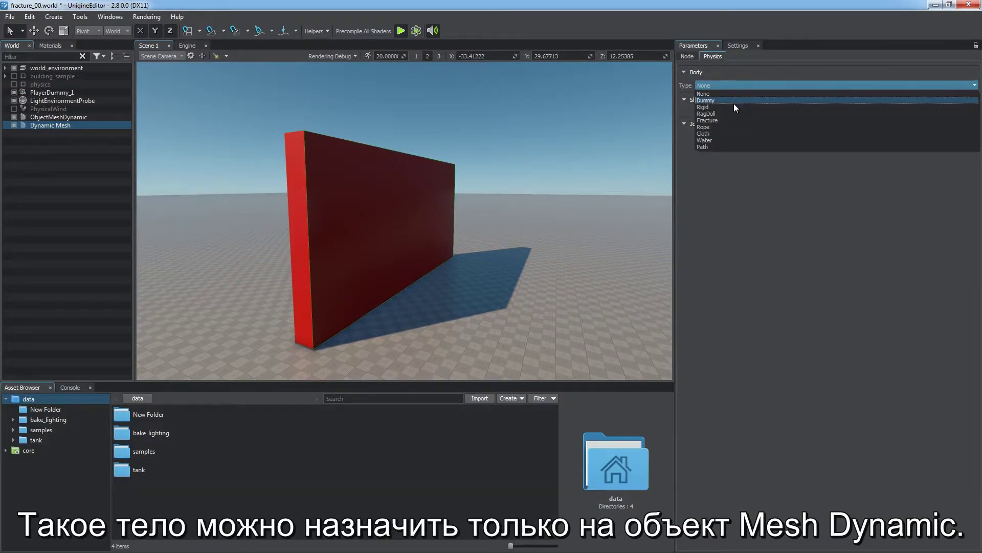
left_click(727, 119)
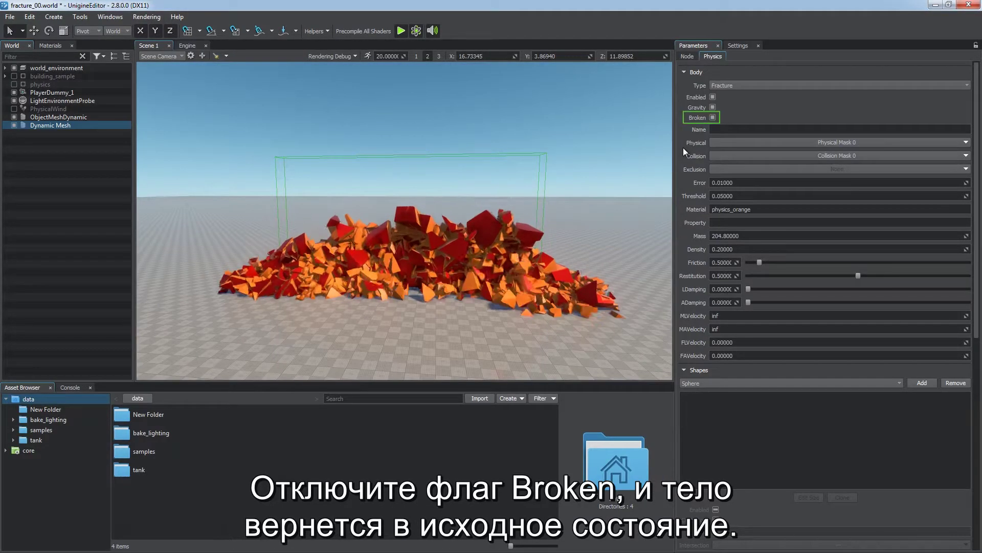
left_click(712, 118)
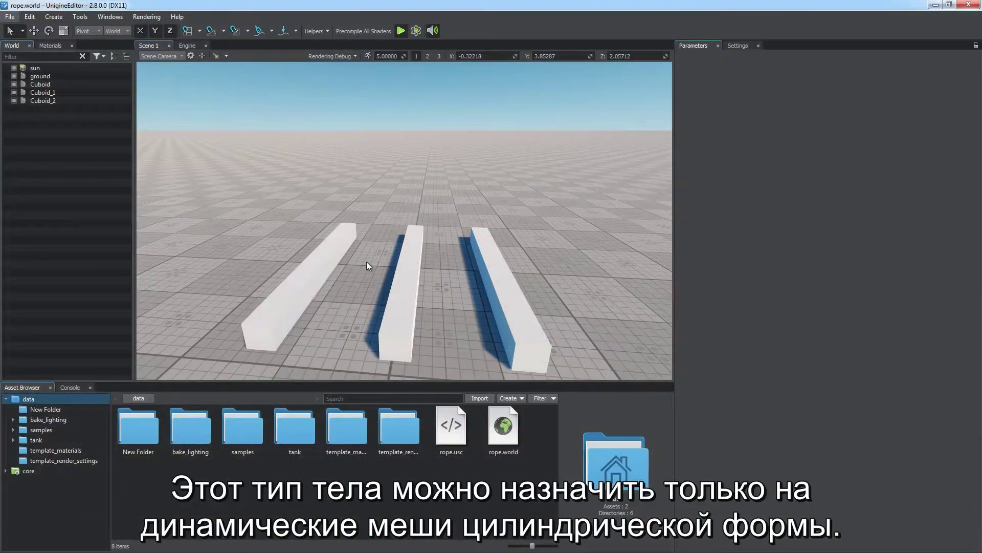
Step: Create a cylinder primitive with adjusted diameter and stack count
right_click(378, 204)
mouse_move(420, 204)
left_click(461, 232)
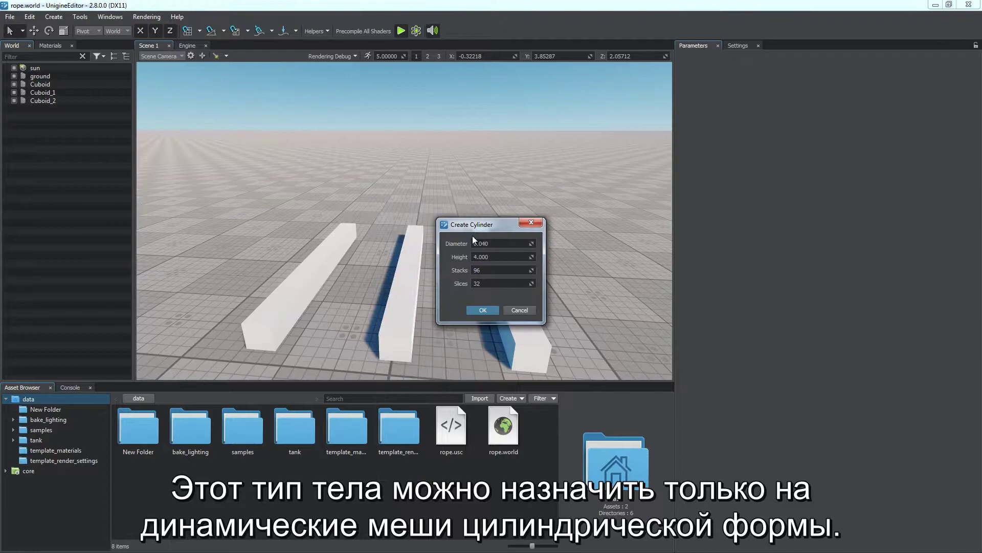
left_click(519, 245)
left_click(515, 267)
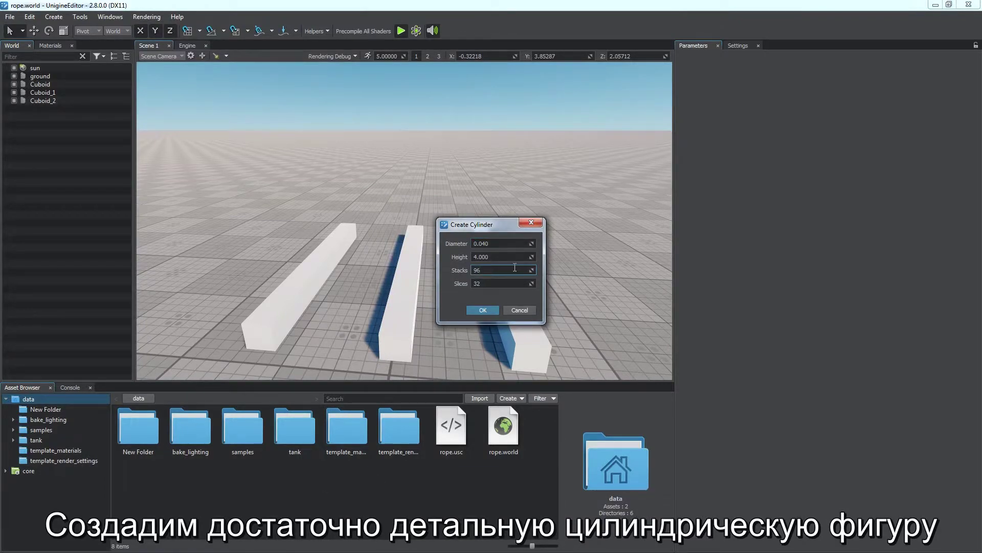
left_click(483, 310)
Step: Give the cylinder a Rope body, save the world, and reduce the rope radius
left_click(716, 84)
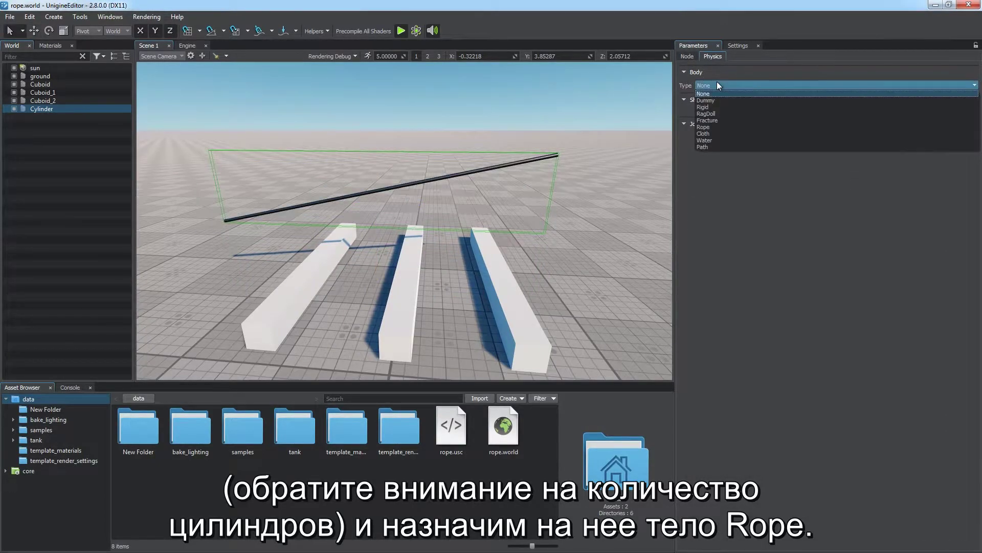
left_click(717, 125)
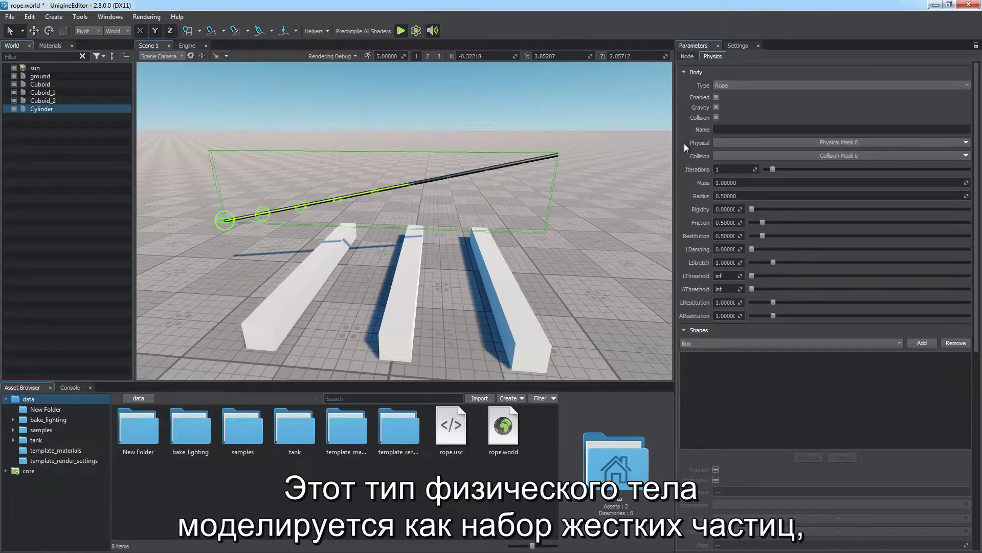
key("ctrl+s")
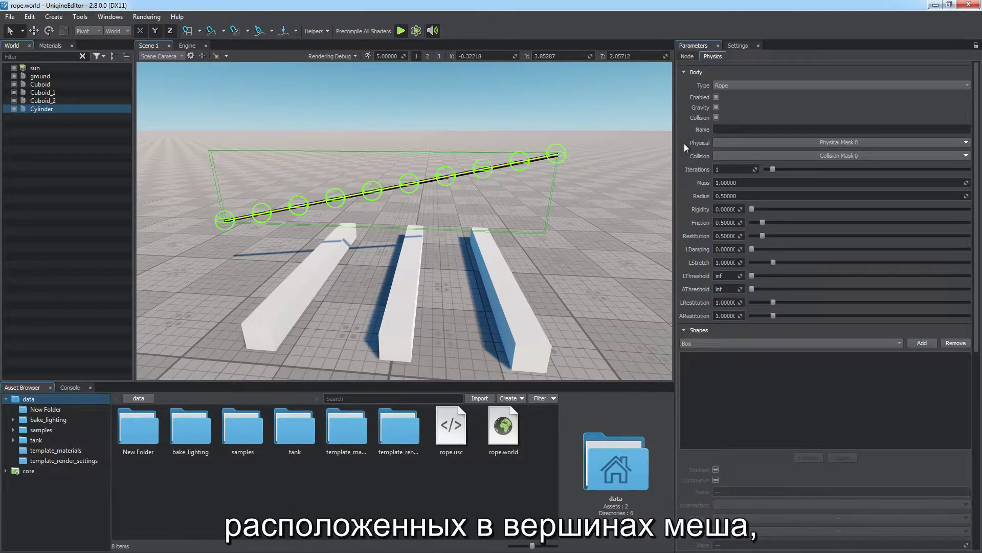
left_click_drag(966, 196, 727, 197)
Step: Run the physics simulation and lower the rope's LStretch to about 0.45
left_click(416, 31)
left_click(416, 30)
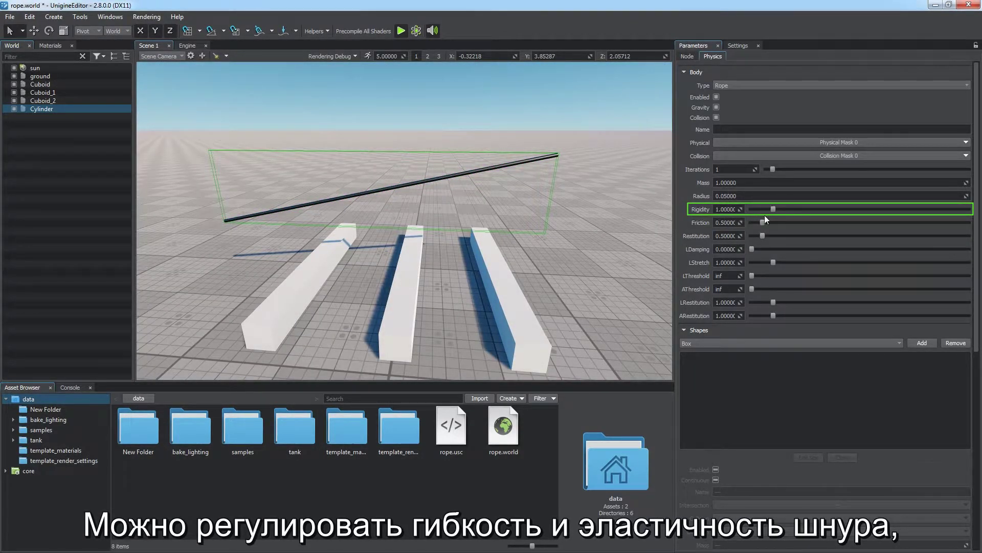
left_click(417, 32)
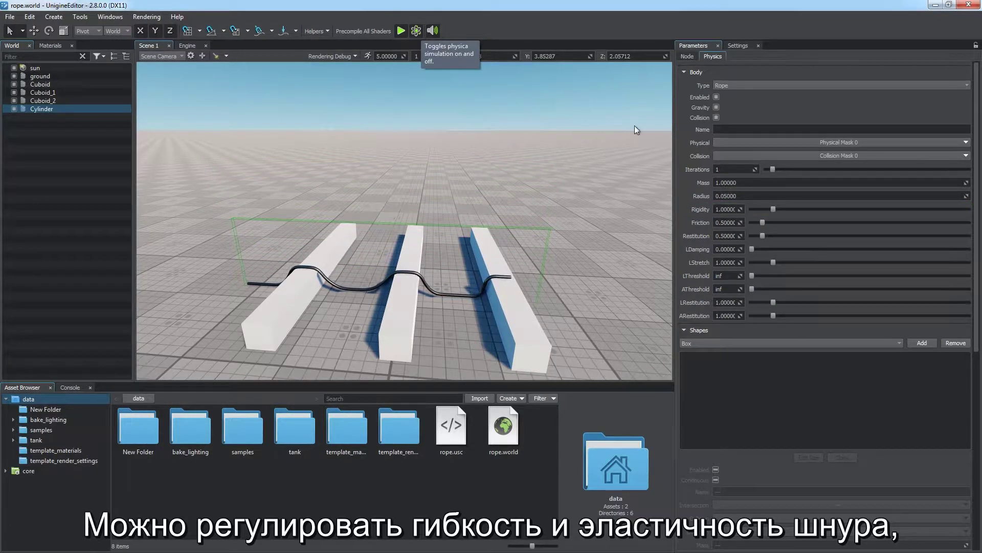
left_click_drag(773, 263, 762, 263)
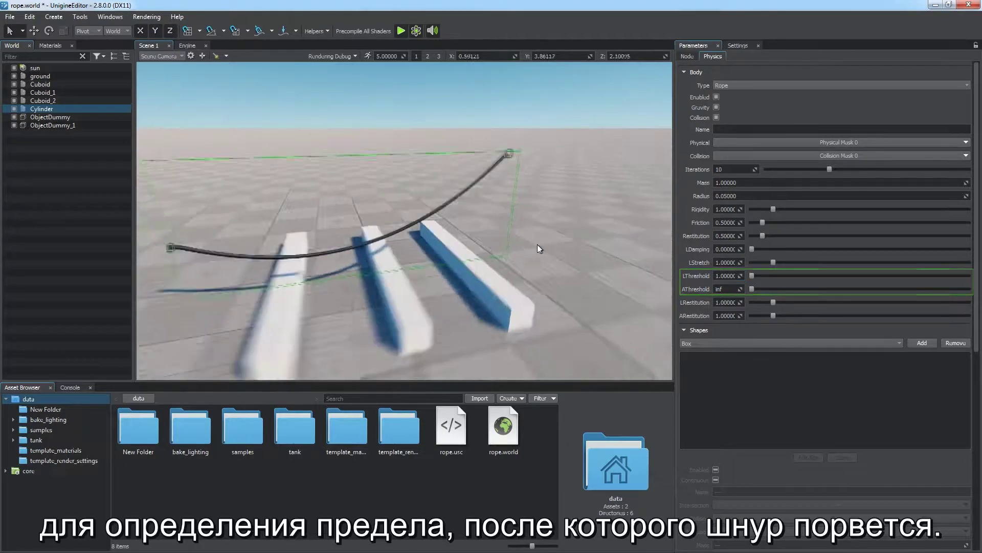
Step: Lift the dummies at both ends of the rope upward
left_click(508, 179)
left_click_drag(467, 134, 530, 93)
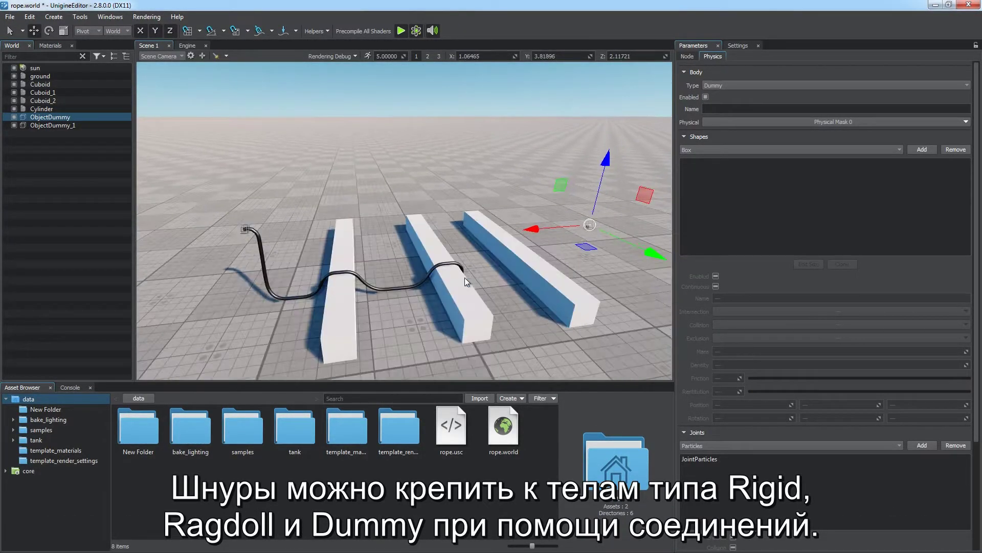
left_click(244, 229)
left_click_drag(183, 192, 102, 115)
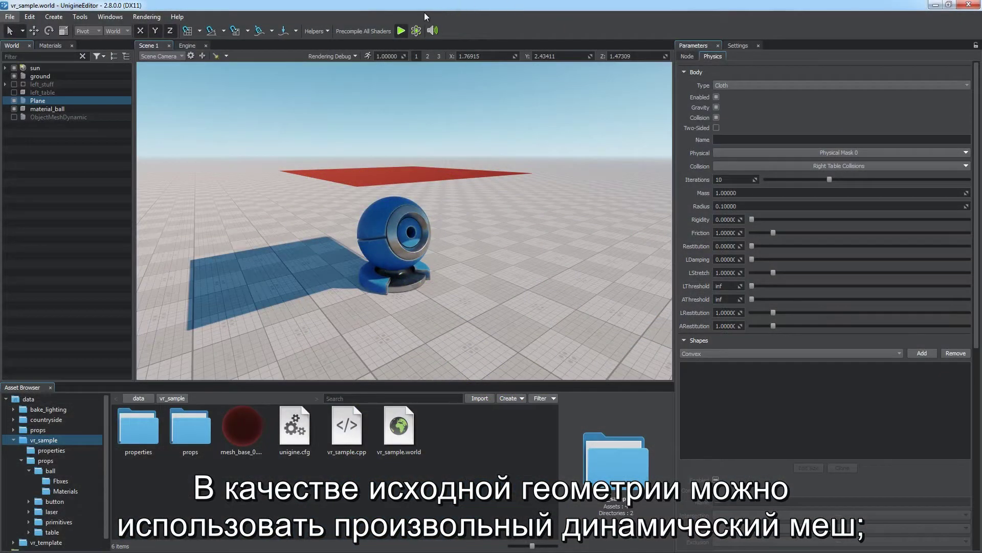
Step: Make the plane a Cloth body with higher Rigidity and 5 Iterations
left_click(419, 29)
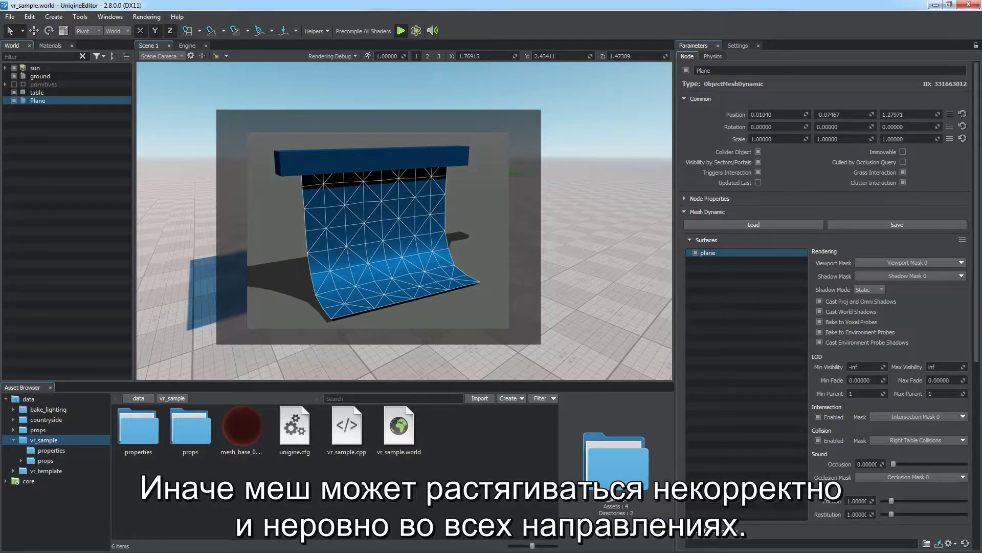
left_click(712, 57)
left_click(739, 85)
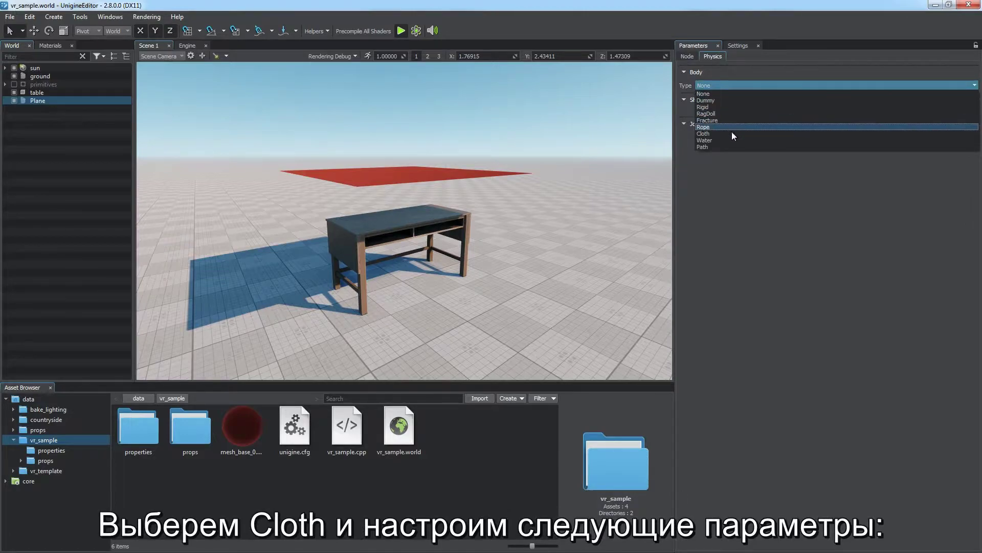
left_click(732, 133)
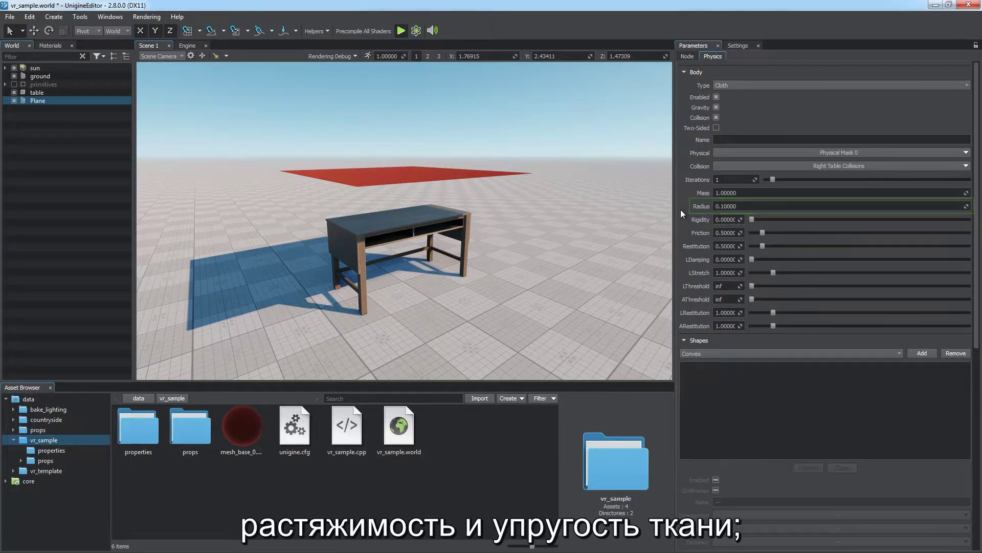
left_click_drag(751, 219, 755, 247)
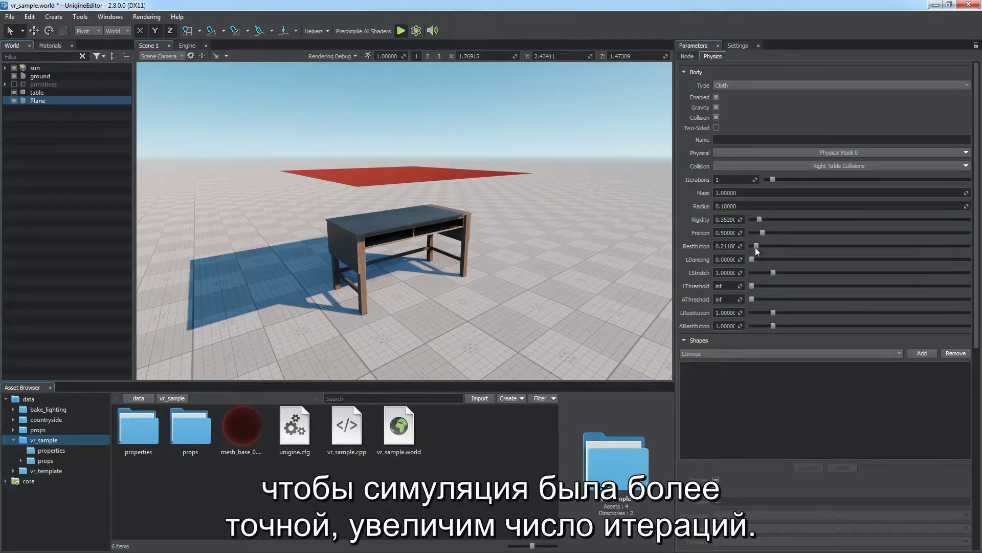
type("5")
key("Return")
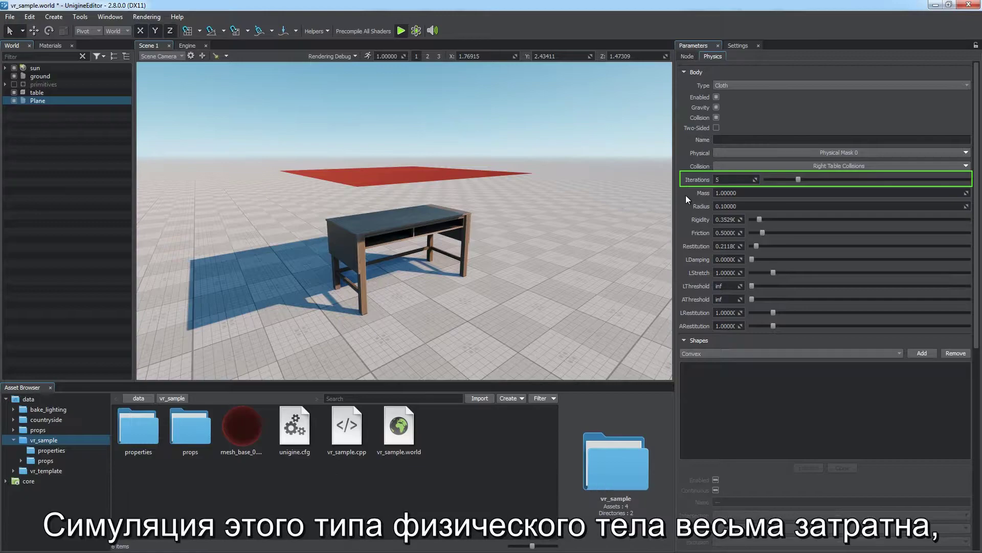
Step: Drape the cloth over the table, export it as a mesh, and remove that mesh from the scene
left_click(416, 32)
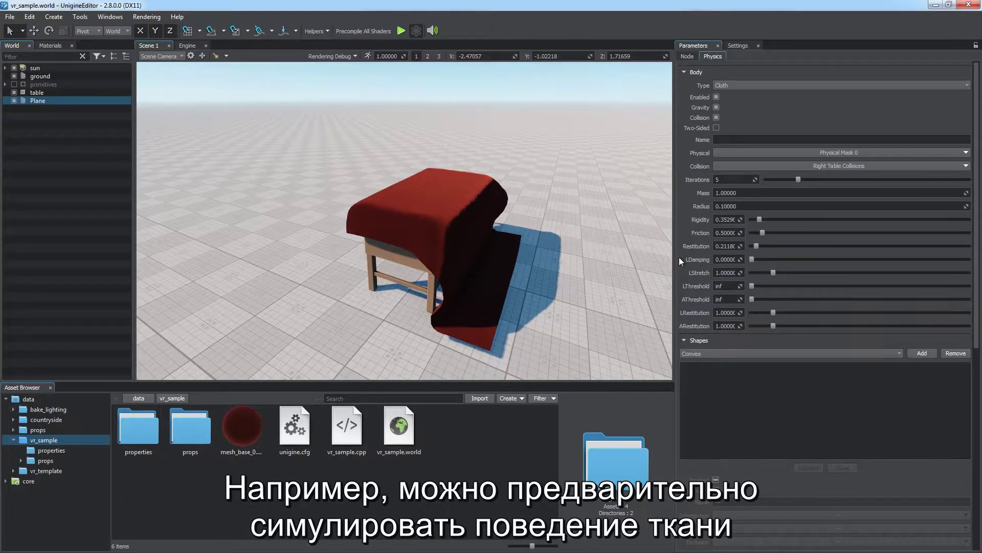
right_click(468, 207)
left_click(495, 257)
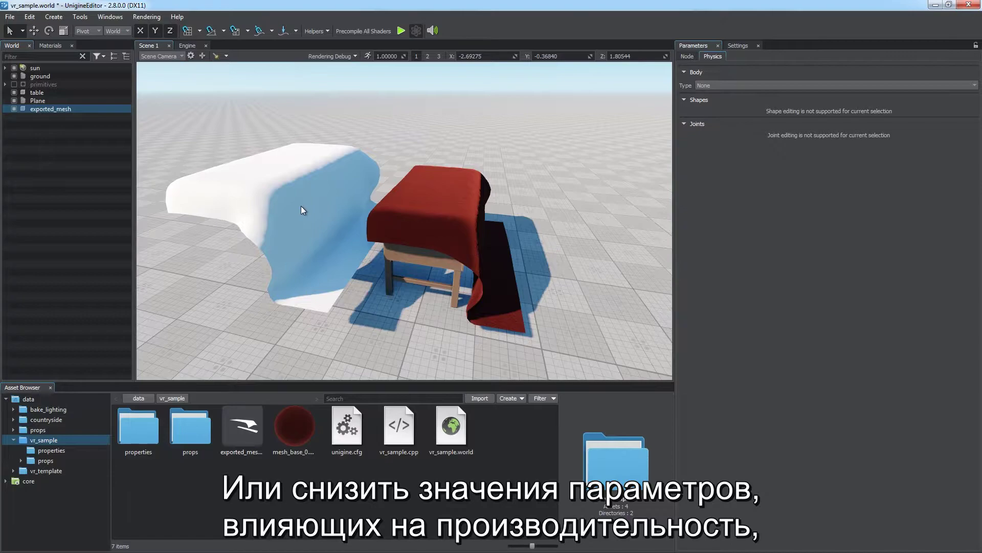
right_click(302, 207)
left_click(353, 320)
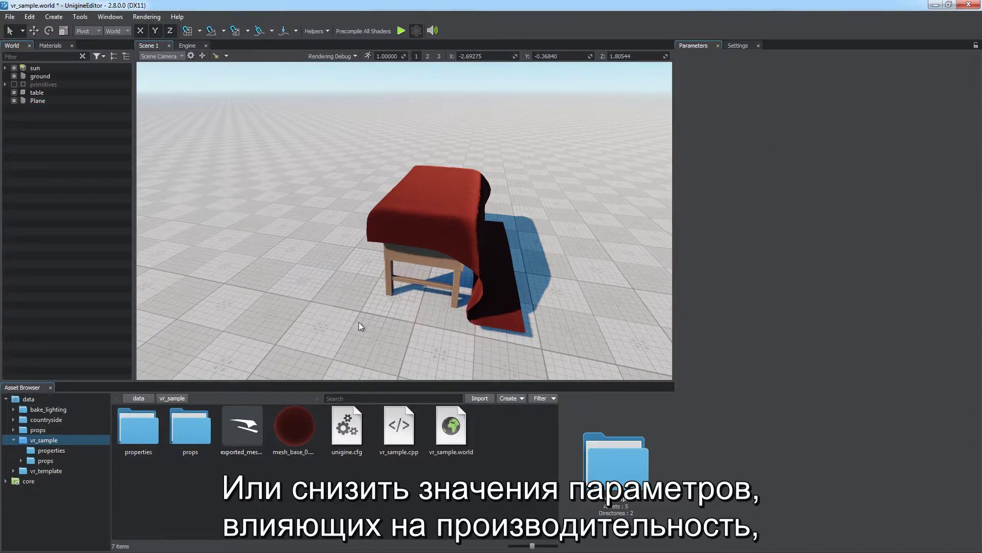
left_click(429, 245)
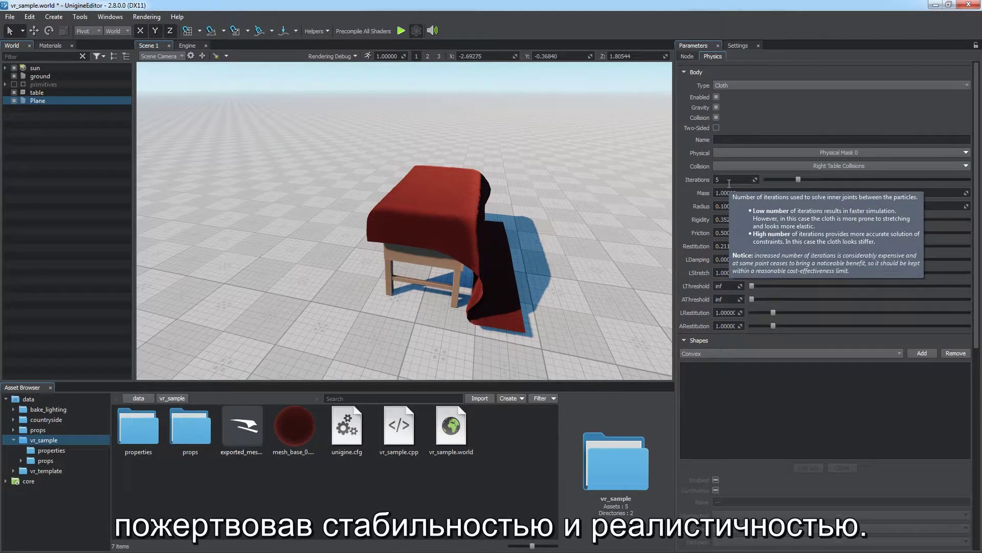
left_click(702, 179)
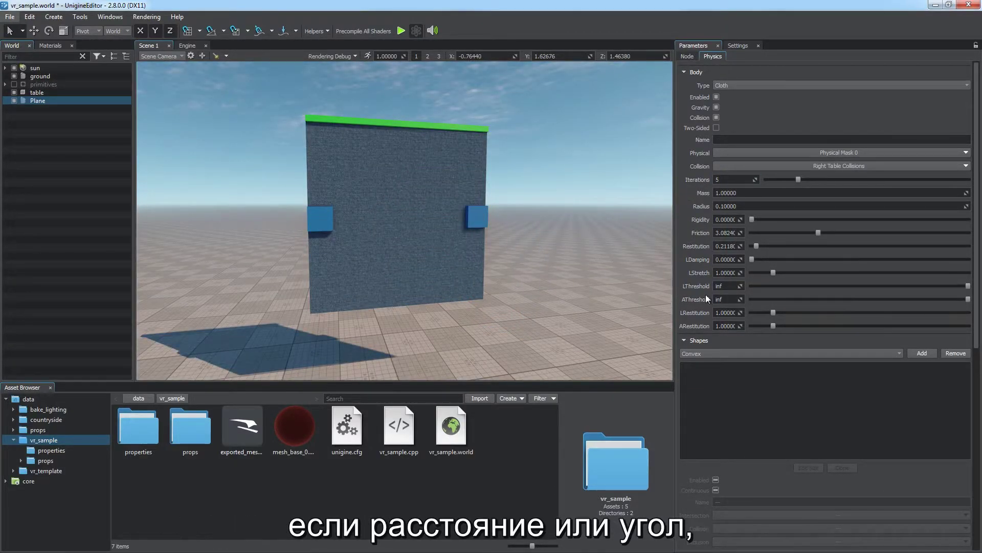
Step: Set LThreshold to 0.05, run physics, and pull the pillar so the cloth tears
left_click(700, 288)
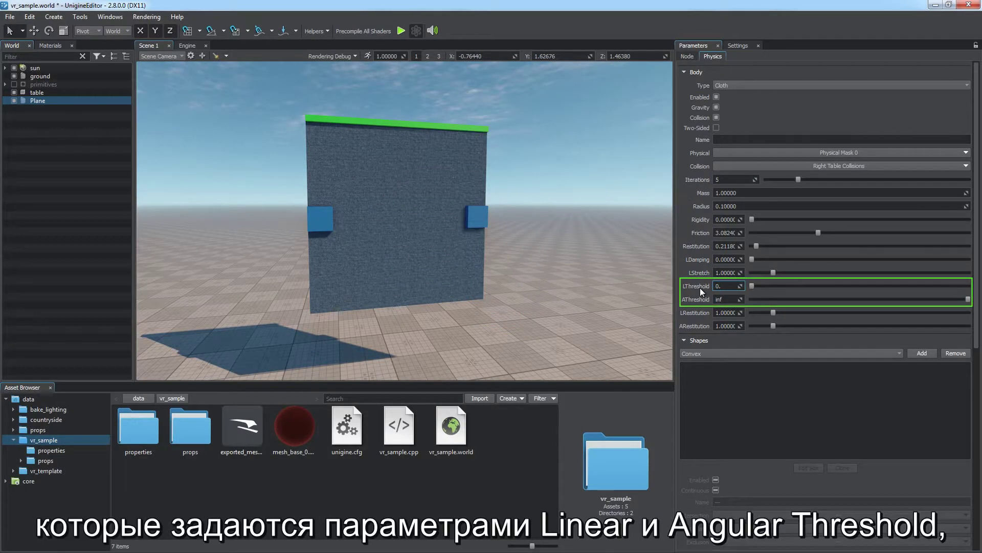
key("Return")
left_click(416, 31)
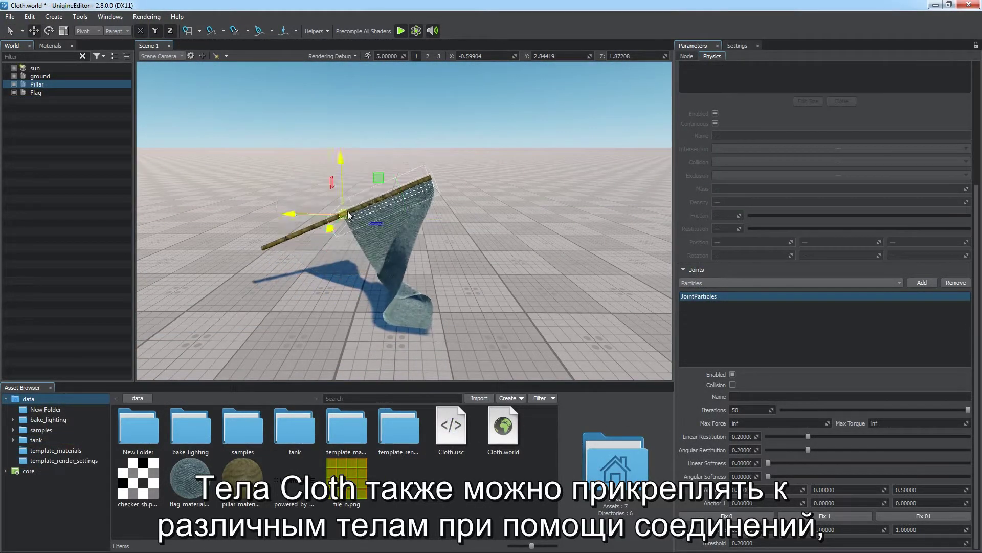
left_click_drag(348, 211, 441, 118)
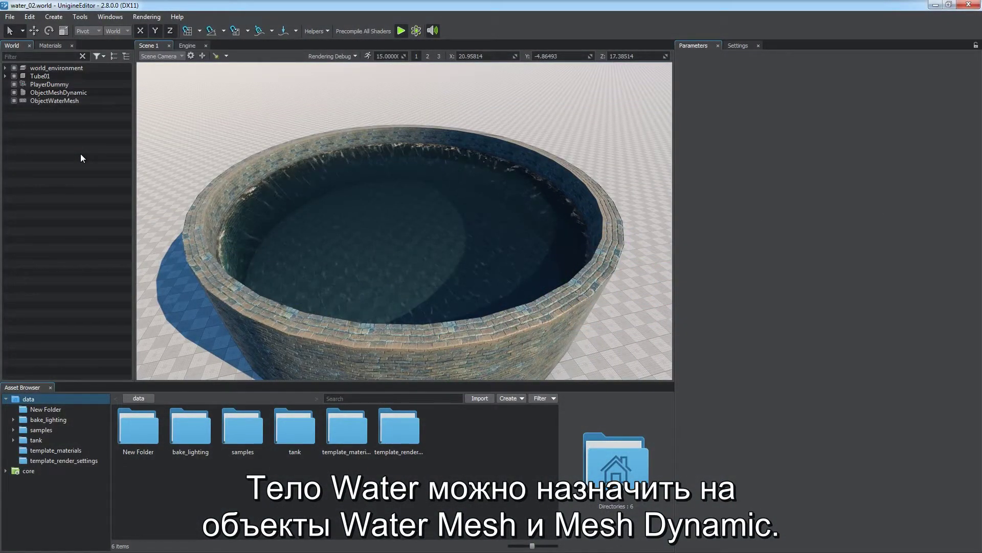
Step: Set the ObjectWaterMesh physics body type to Water
left_click(76, 100)
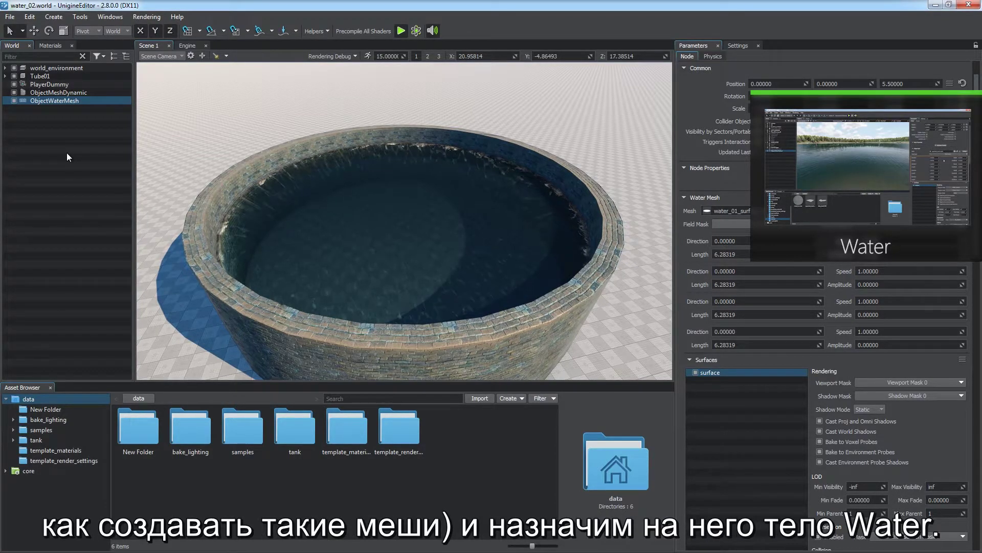
left_click(712, 57)
left_click(818, 85)
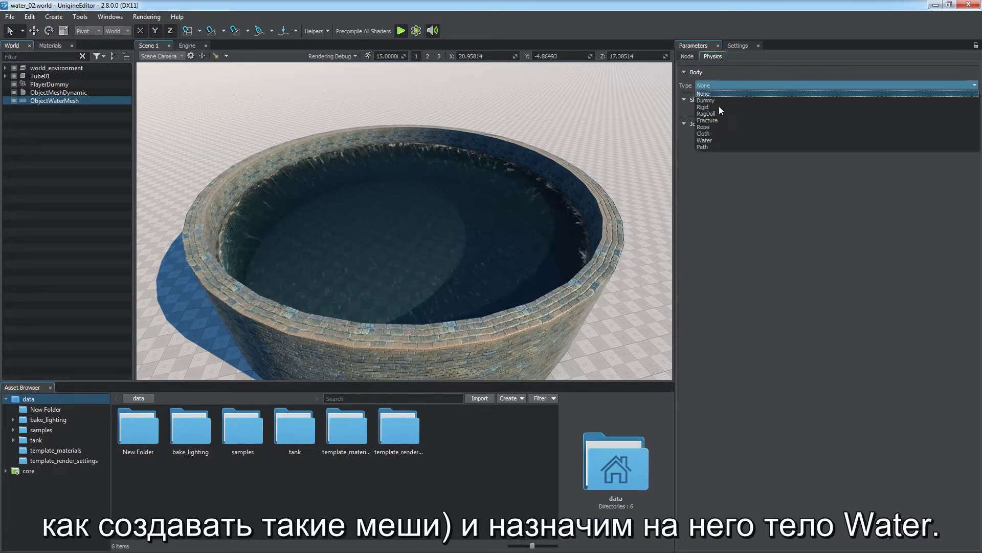
left_click(738, 88)
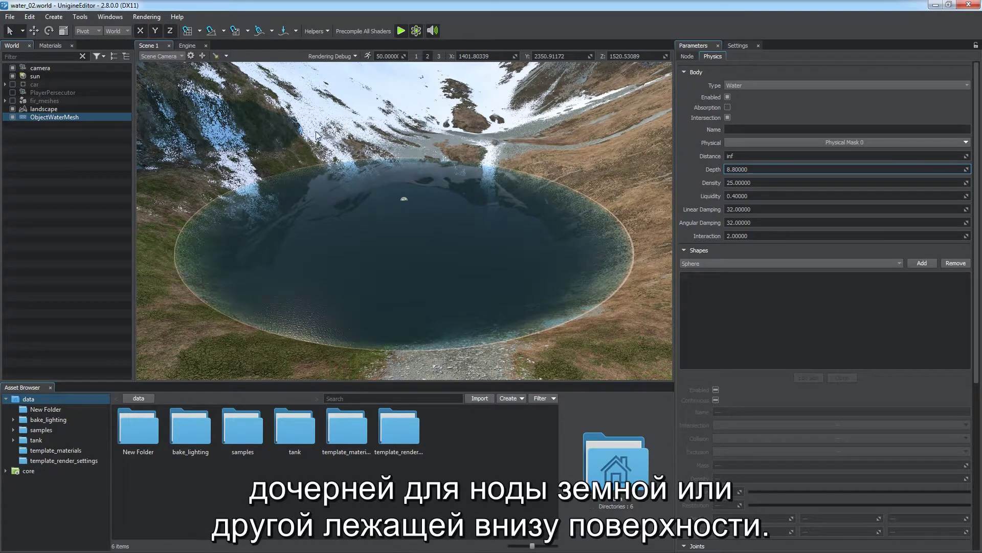
Step: Parent ObjectWaterMesh to landscape, set water Density to 30.9 and raise Liquidity
left_click_drag(80, 118, 91, 108)
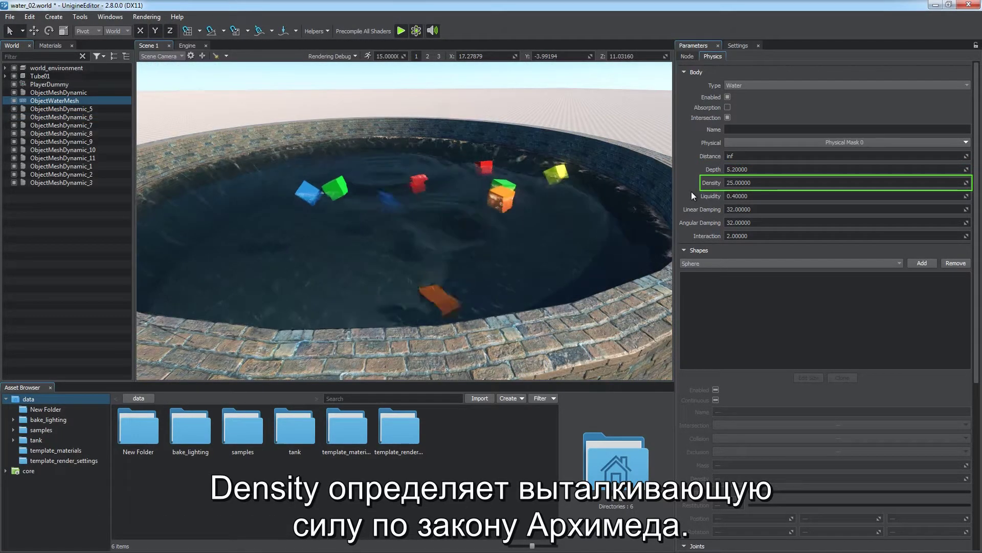
left_click_drag(967, 185, 810, 410)
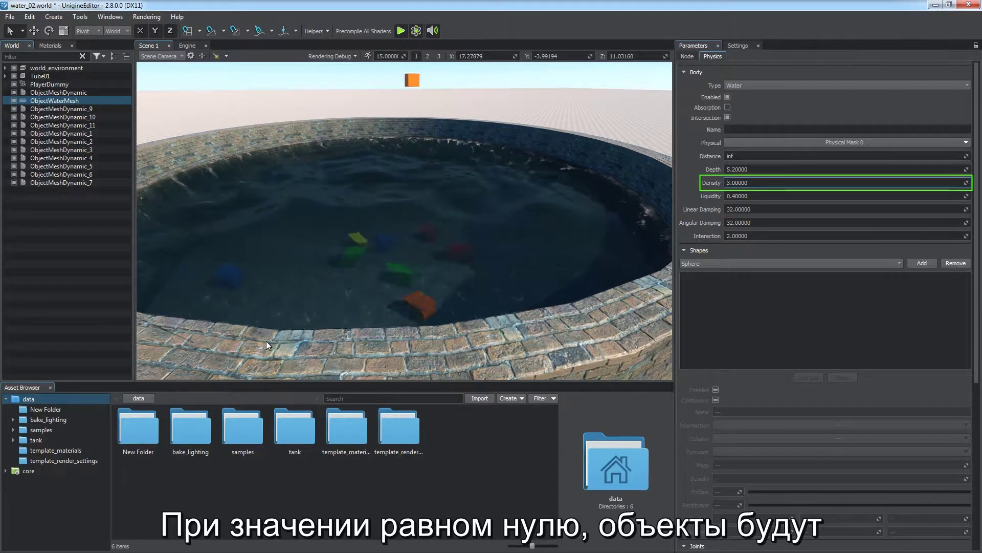
left_click_drag(967, 183, 691, 183)
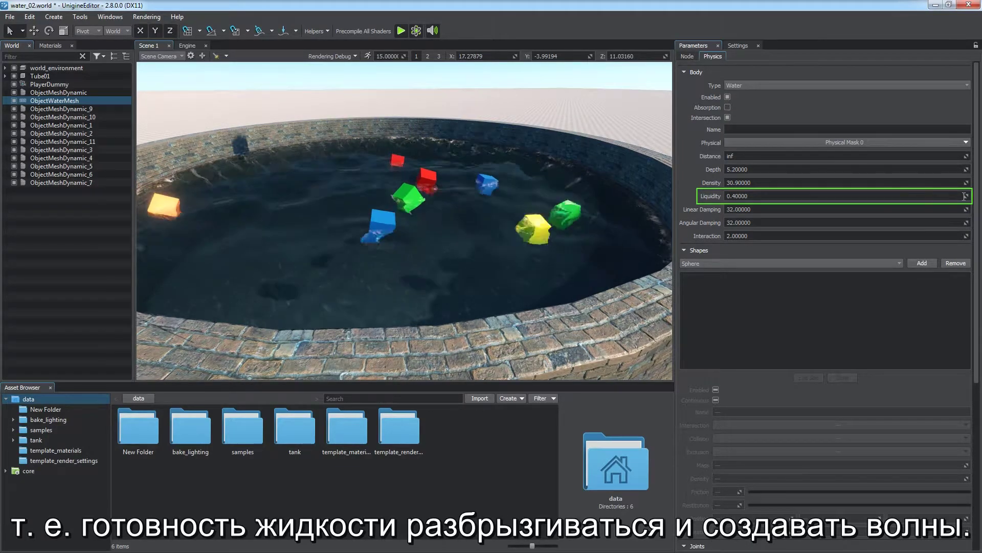
left_click_drag(965, 196, 2, 183)
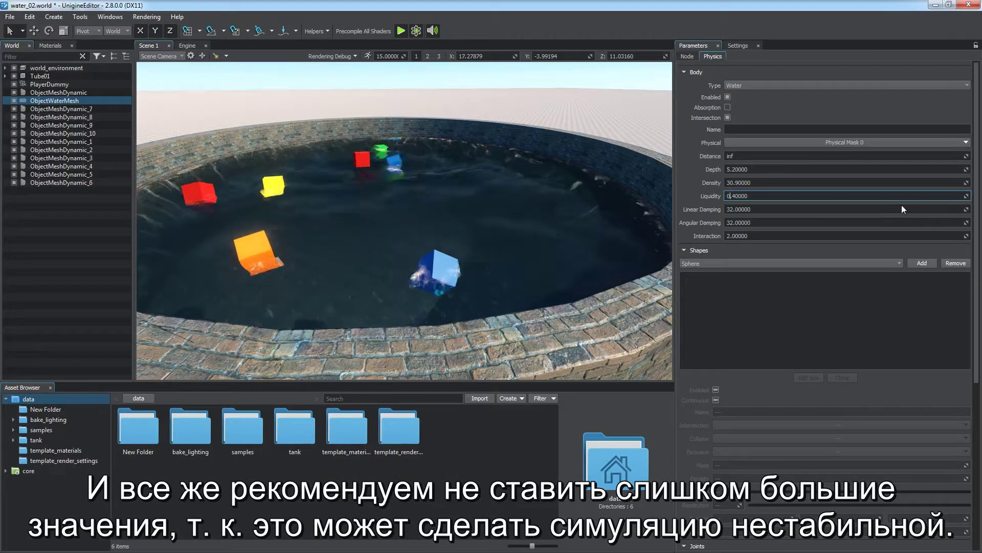
Step: Enter 30 as the water body's Linear Damping value
left_click(688, 198)
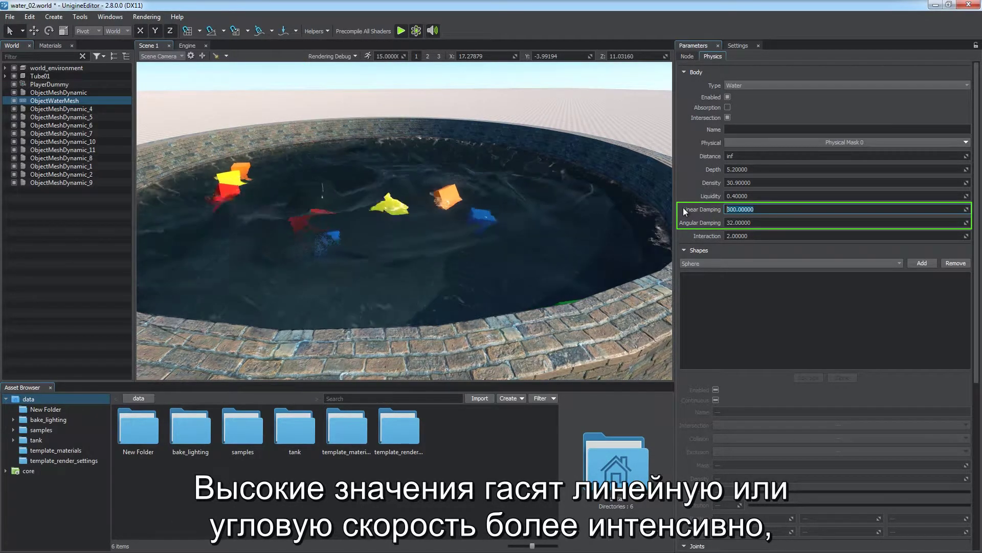
type("30")
key("Return")
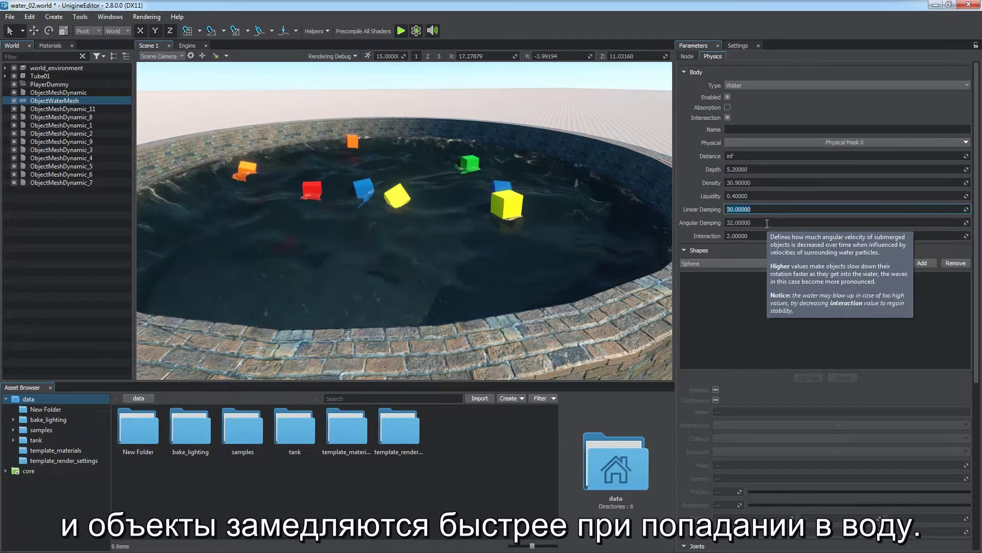
left_click(678, 197)
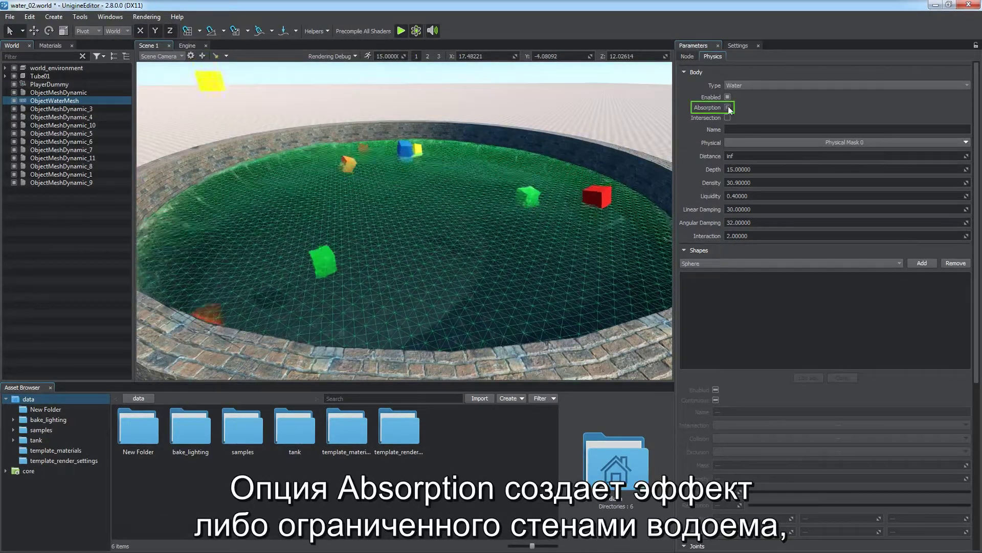
Step: Leave the water's Absorption option off and hide the Object Wireframe helper overlay
left_click(727, 108)
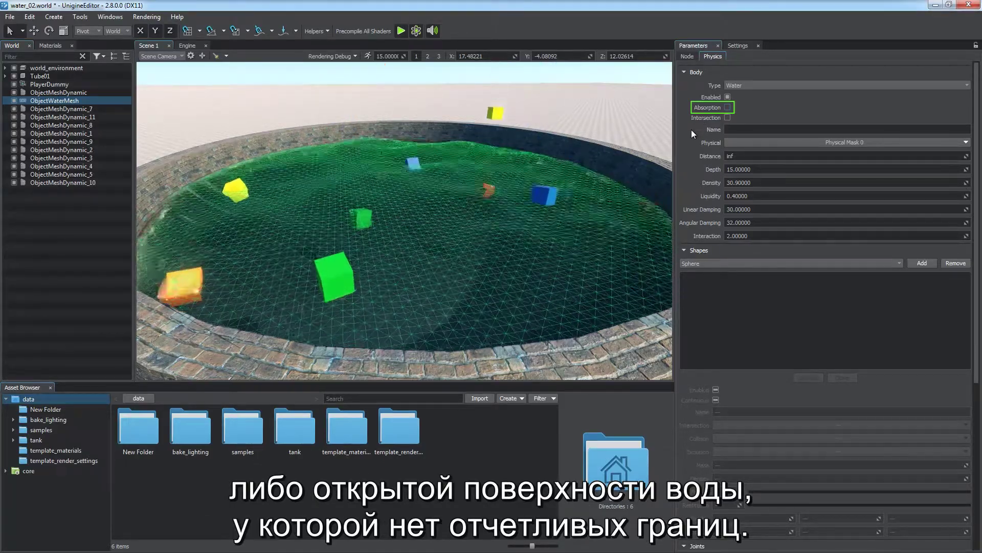
left_click(727, 108)
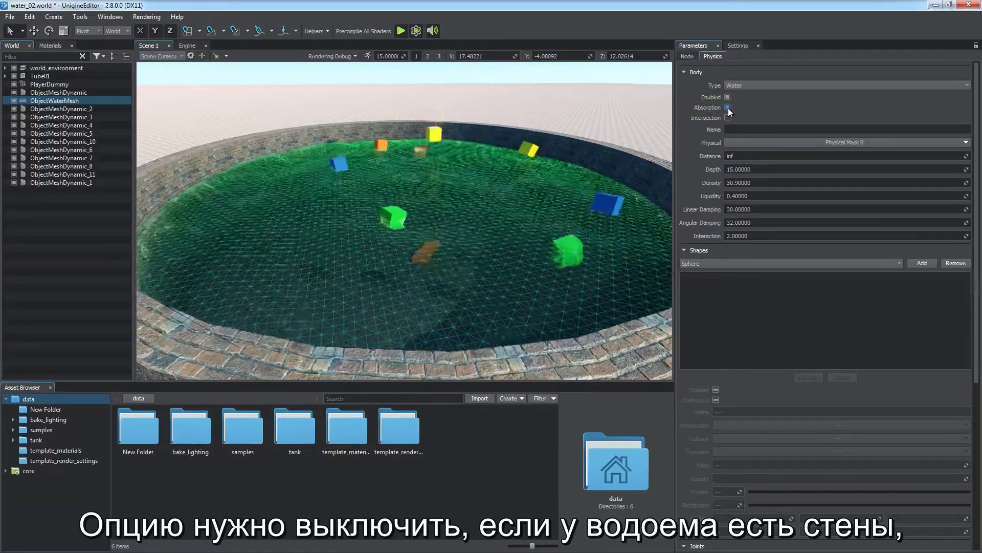
left_click(728, 108)
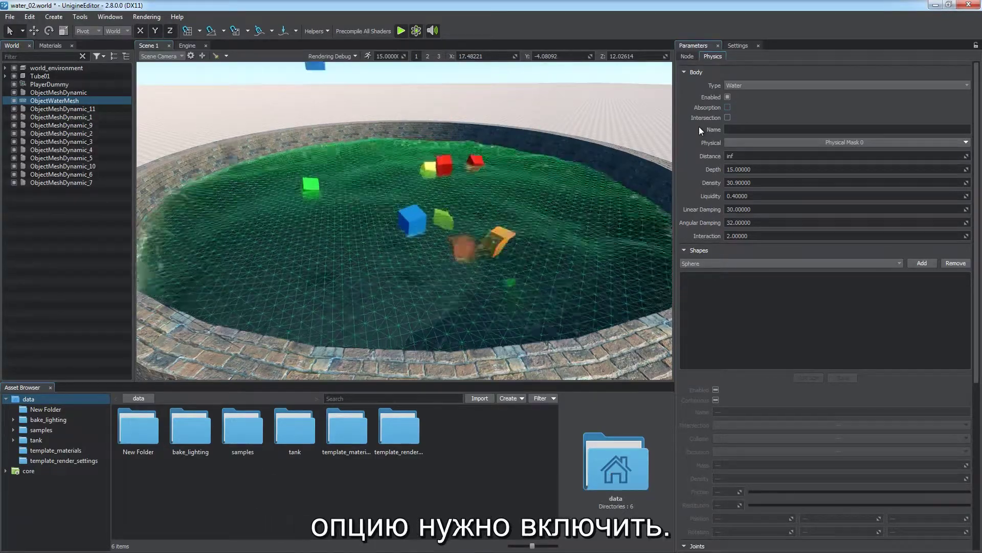
left_click(321, 32)
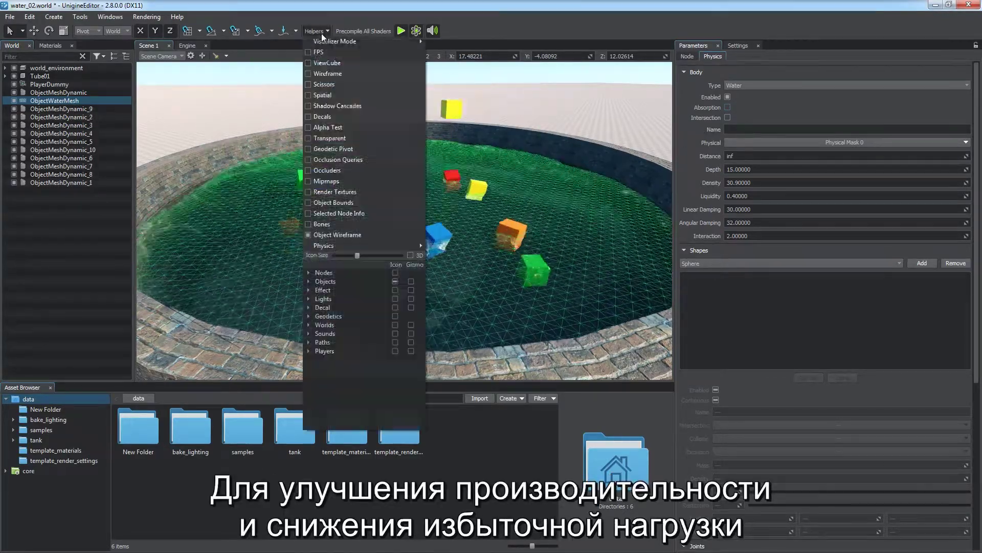
left_click(336, 235)
Step: Set the water simulation Distance to 5
left_click(705, 159)
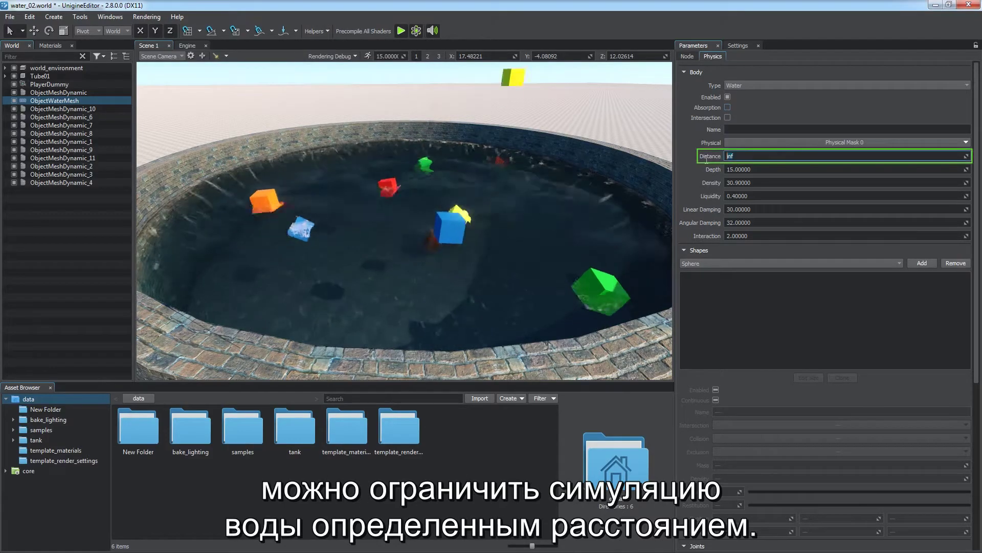
type("5")
key("Return")
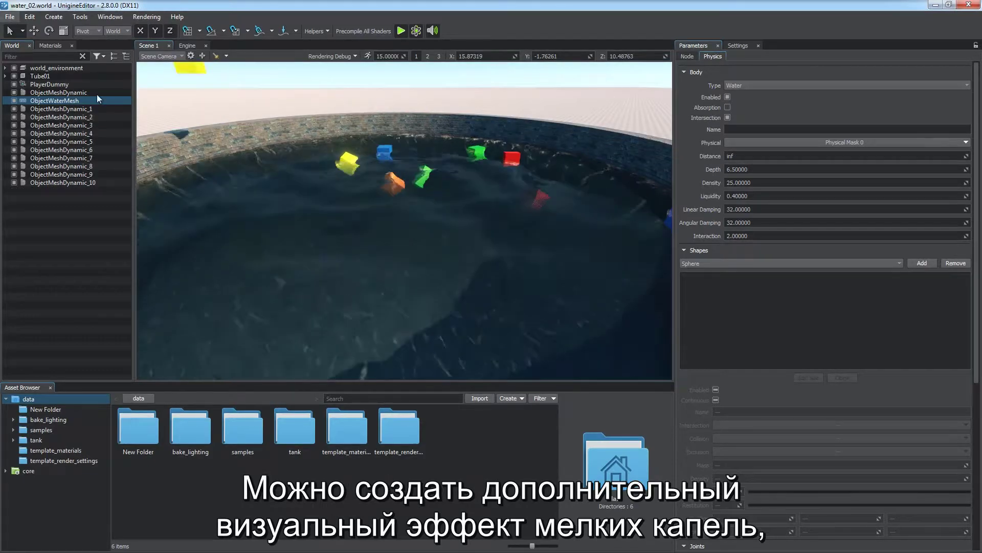
Step: Add a Particles system to the world and lower it toward the water
left_click(53, 17)
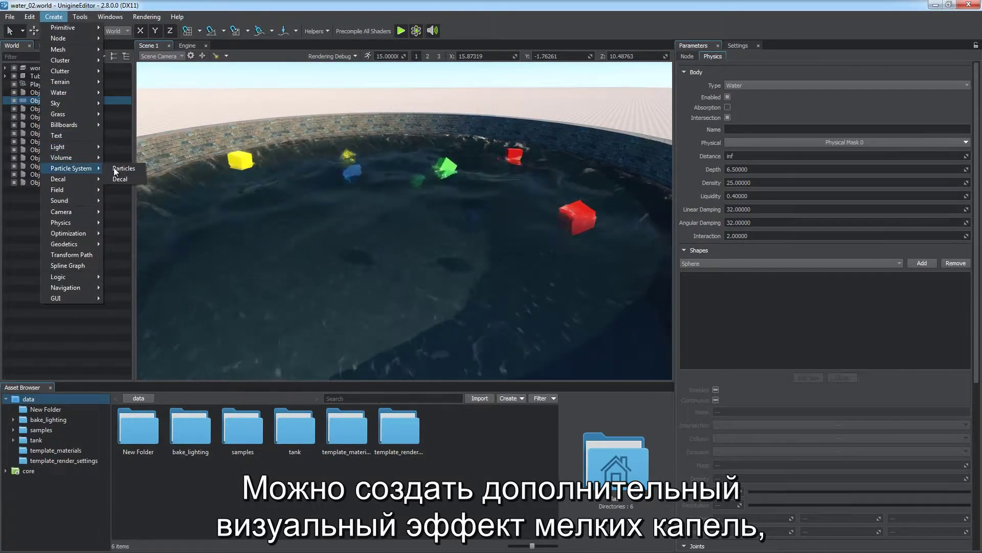
left_click(123, 174)
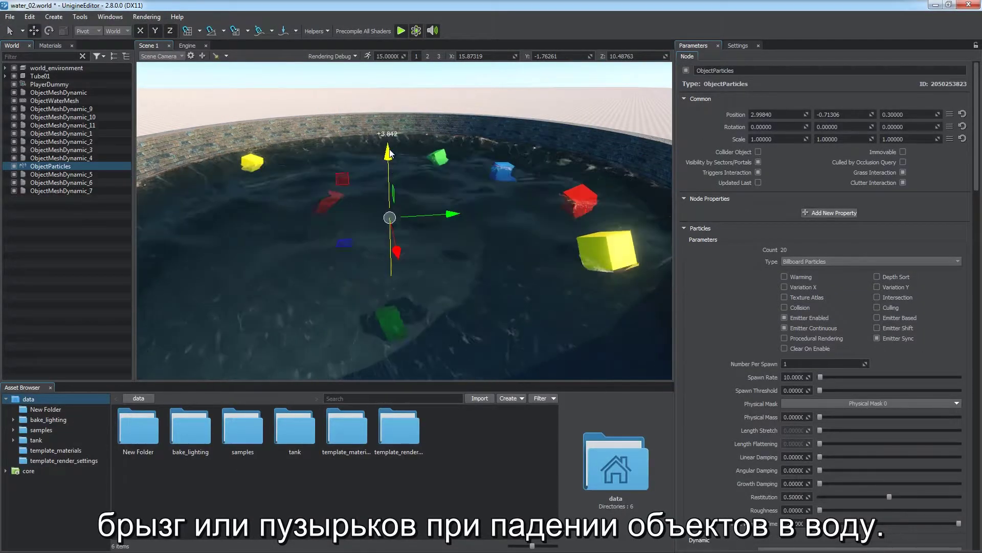
left_click_drag(403, 80, 402, 110)
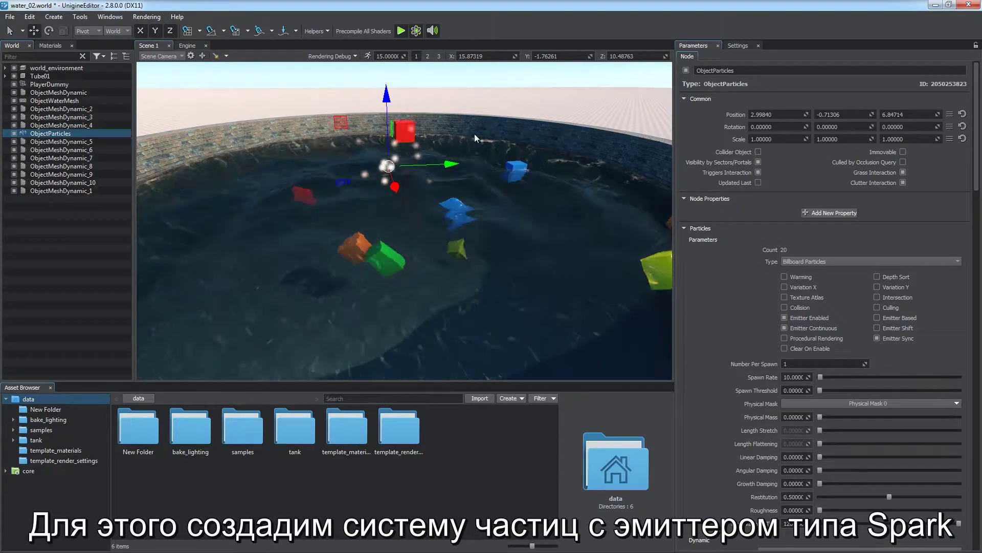
Step: Set the emitter to Spark, parent it under ObjectWaterMesh, and raise Spawn Threshold
scroll(965, 230, "down", 10)
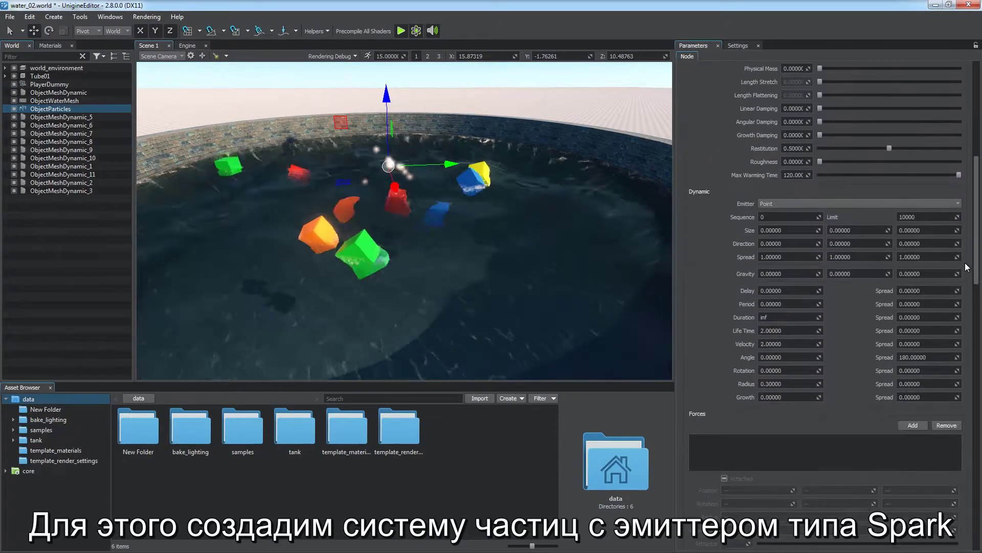
left_click(895, 204)
left_click(842, 244)
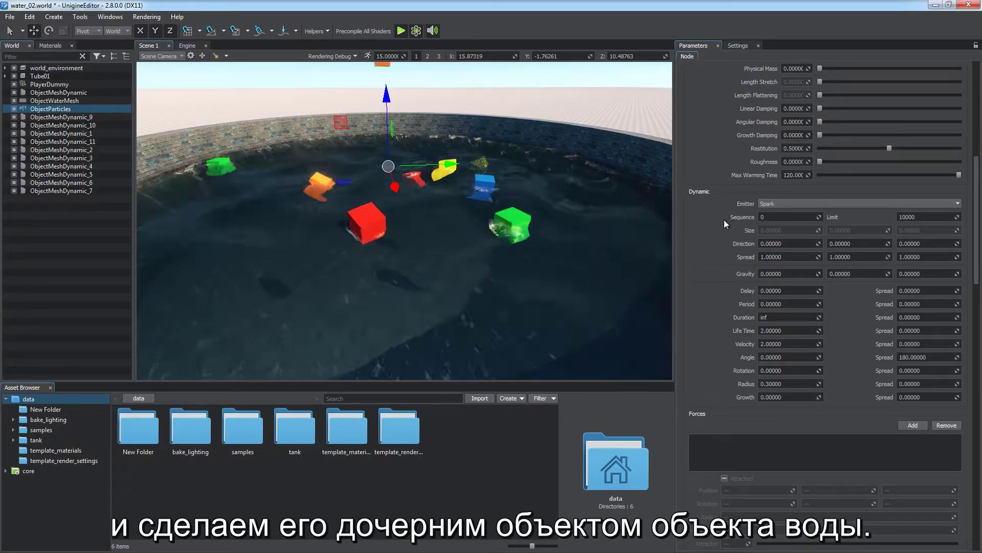
left_click_drag(40, 112, 55, 102)
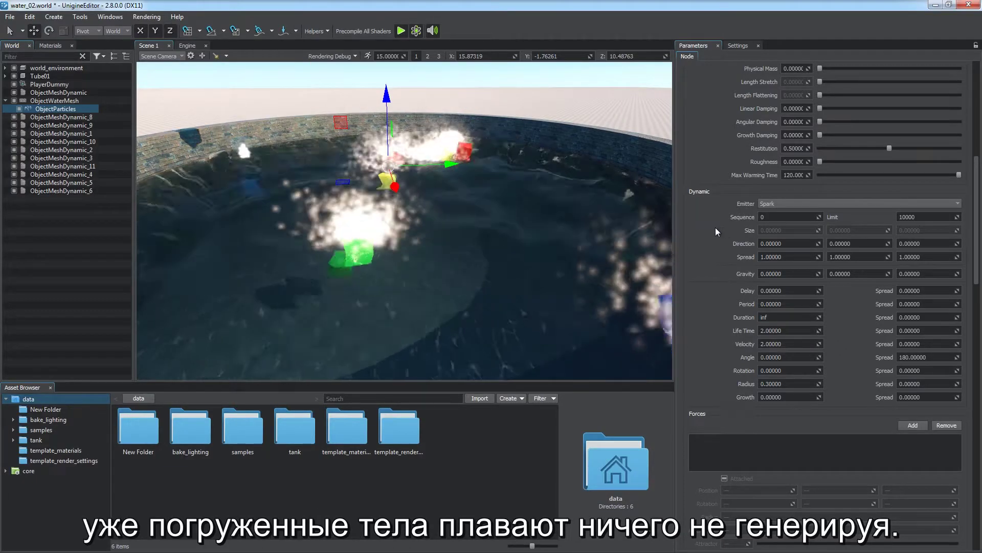
scroll(715, 227, "up", 3)
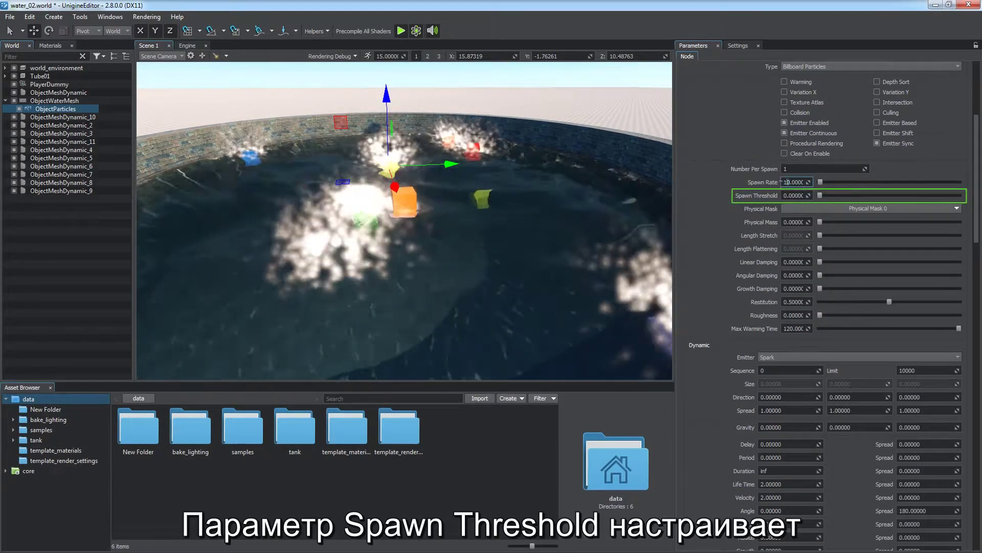
left_click_drag(820, 195, 857, 192)
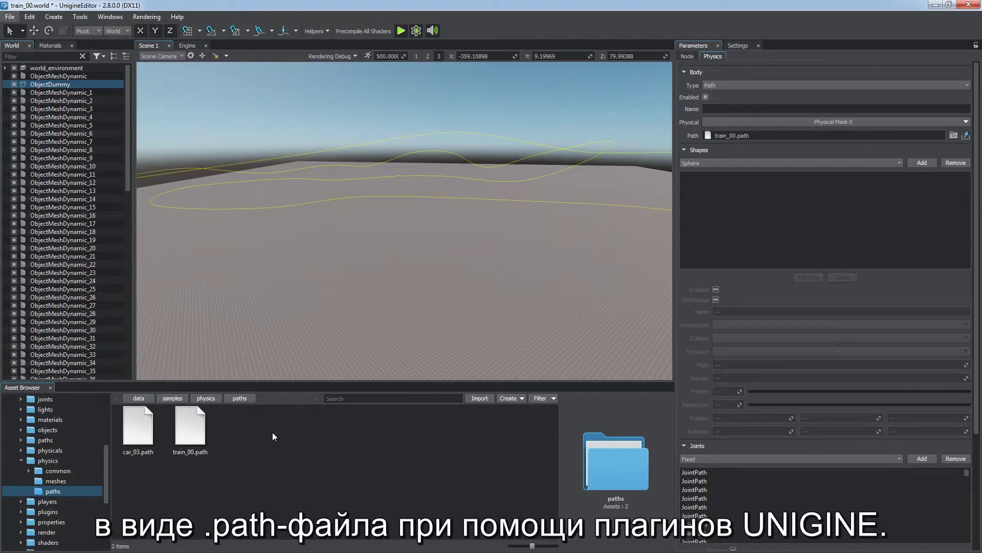
Step: Preview the train_00.path file in the Asset Browser, then deselect it
left_click(203, 434)
left_click(243, 480)
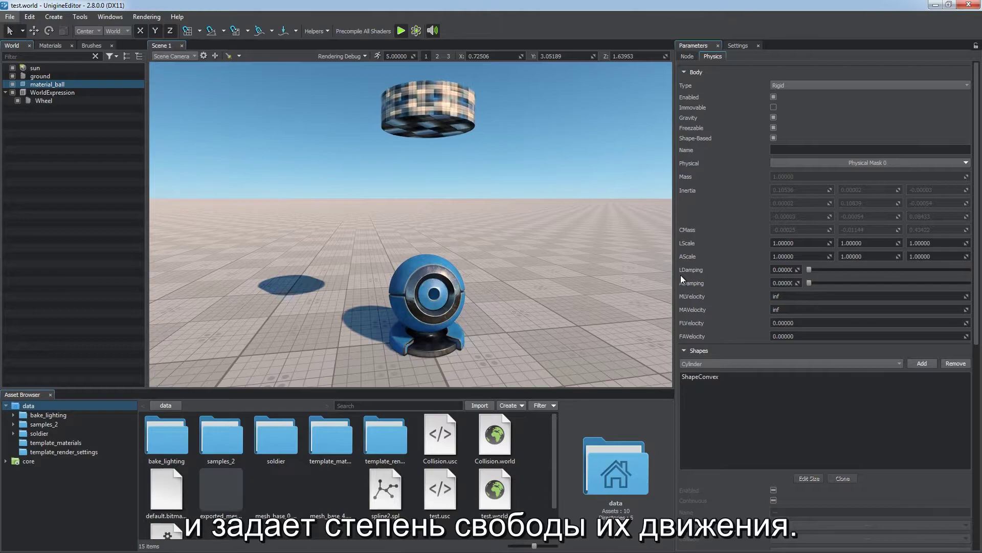
Step: Add a Fixed joint from the ball to Wheel - BodyDummy and start the physics simulation
scroll(682, 275, "down", 10)
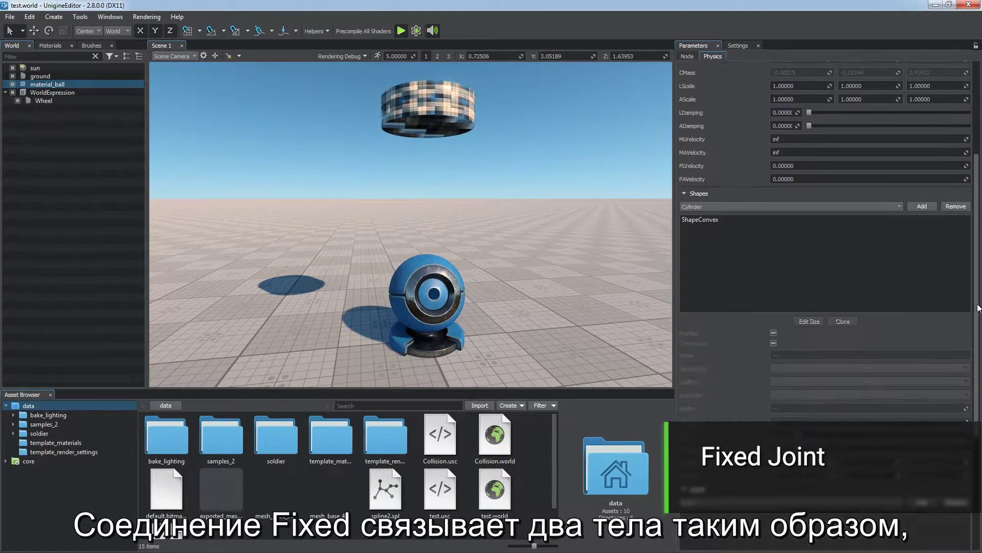
left_click(892, 309)
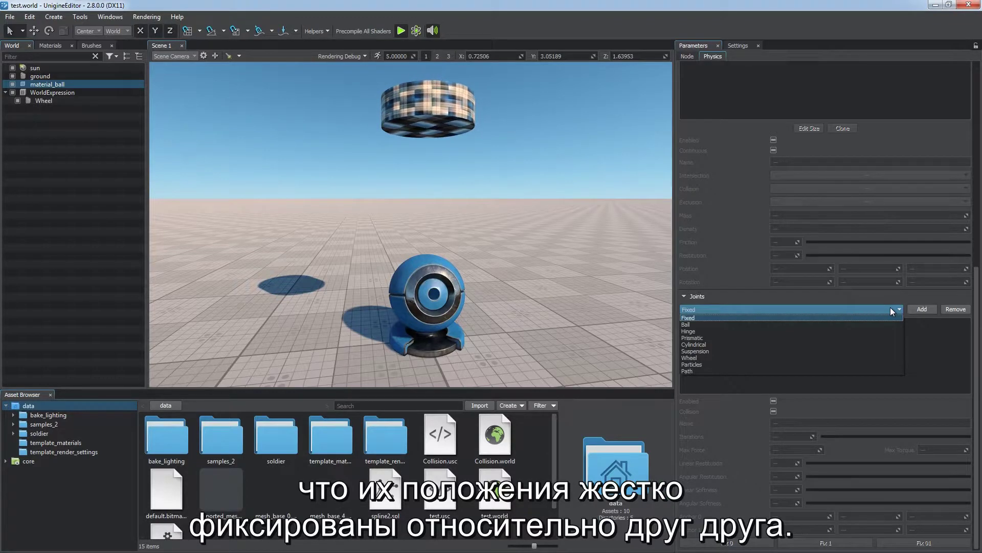
left_click(885, 317)
left_click(921, 308)
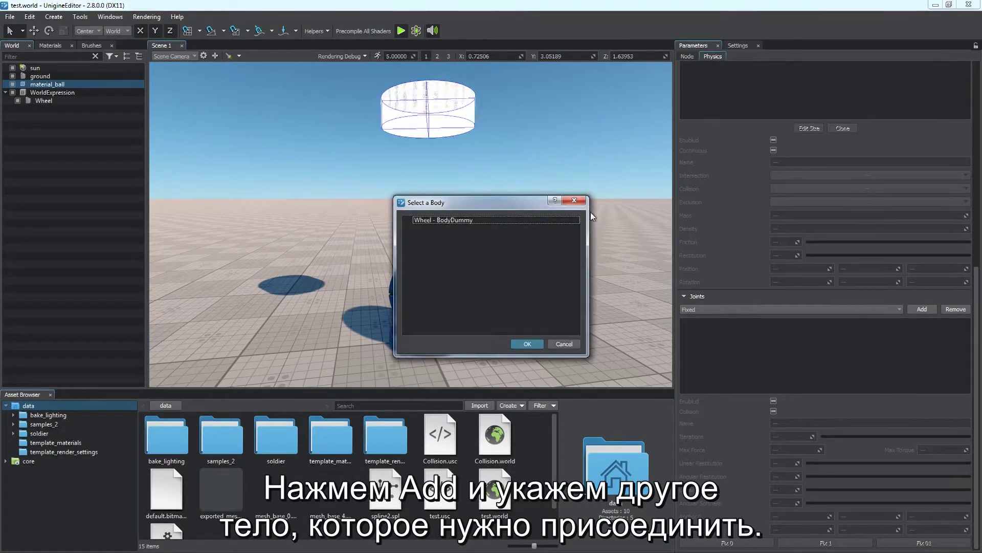
left_click(444, 220)
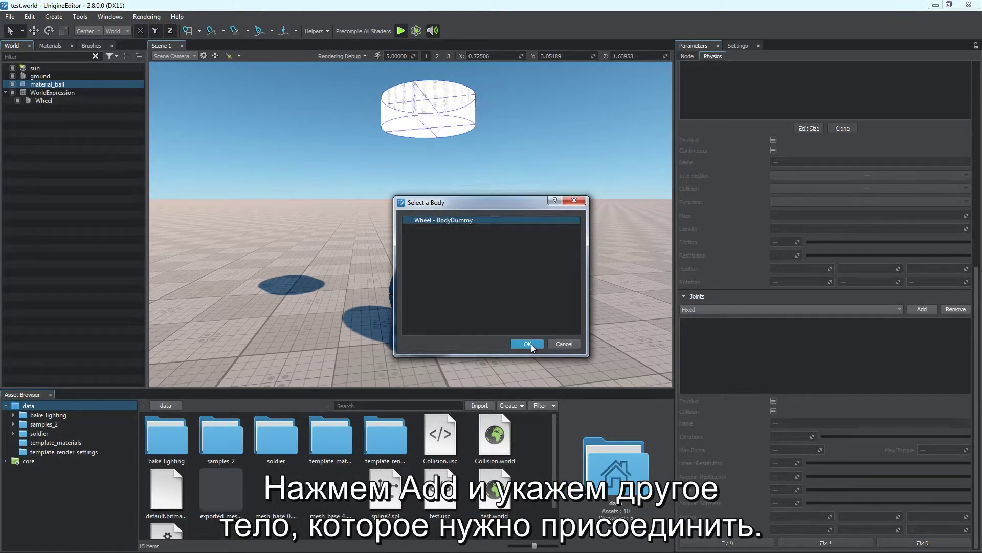
left_click(526, 343)
left_click(417, 33)
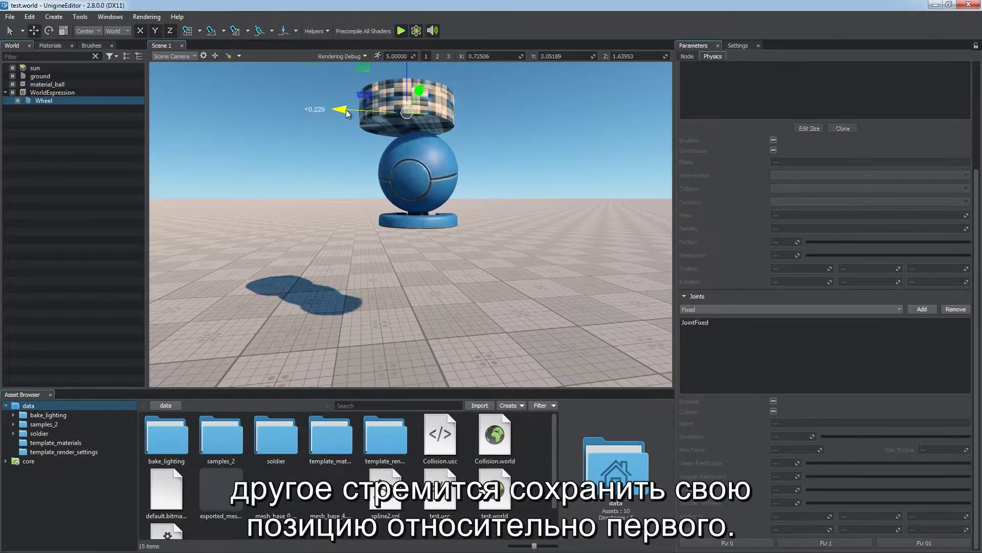
Step: Select the ball and turn on joint visualization in the Helpers menu
left_click(425, 168)
left_click(320, 31)
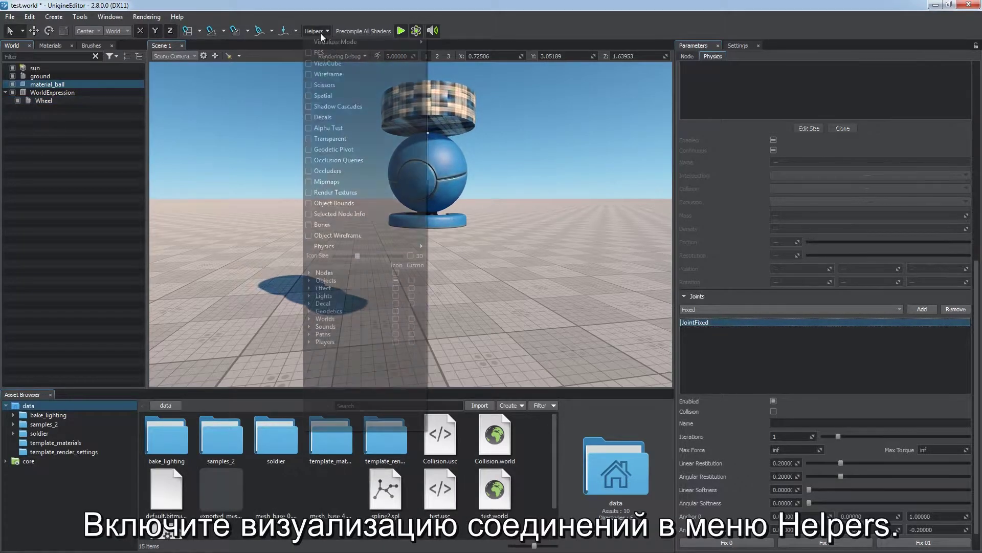
left_click(484, 53)
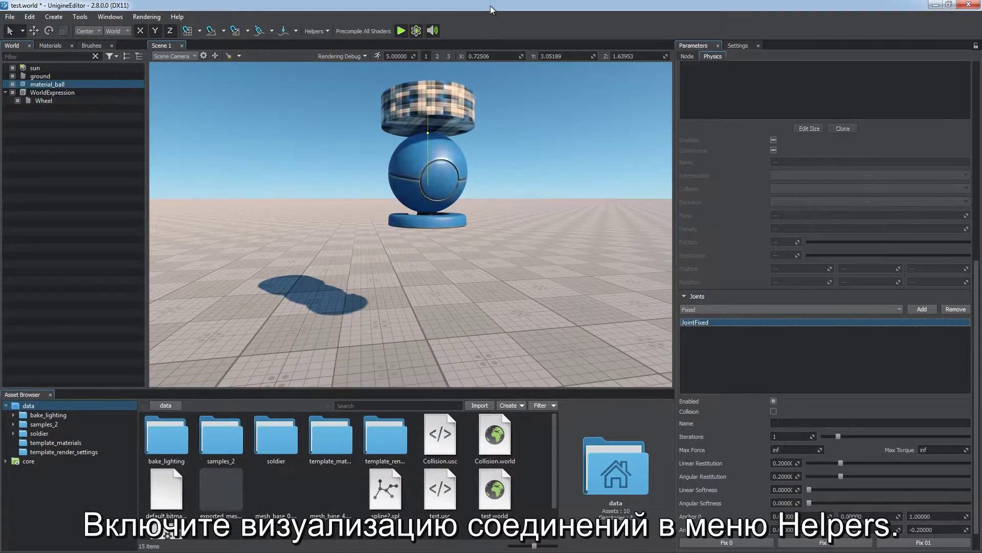
Step: Drag the fixed joint's Anchor 1 X out to 1.1 so the ball sits beside the wheel
left_click_drag(832, 534, 854, 528)
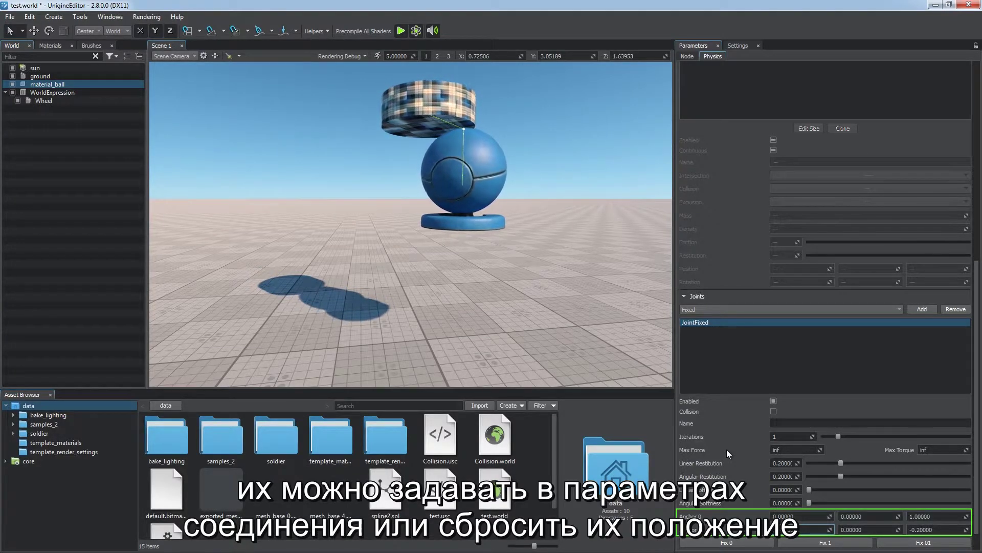
left_click_drag(829, 529, 856, 520)
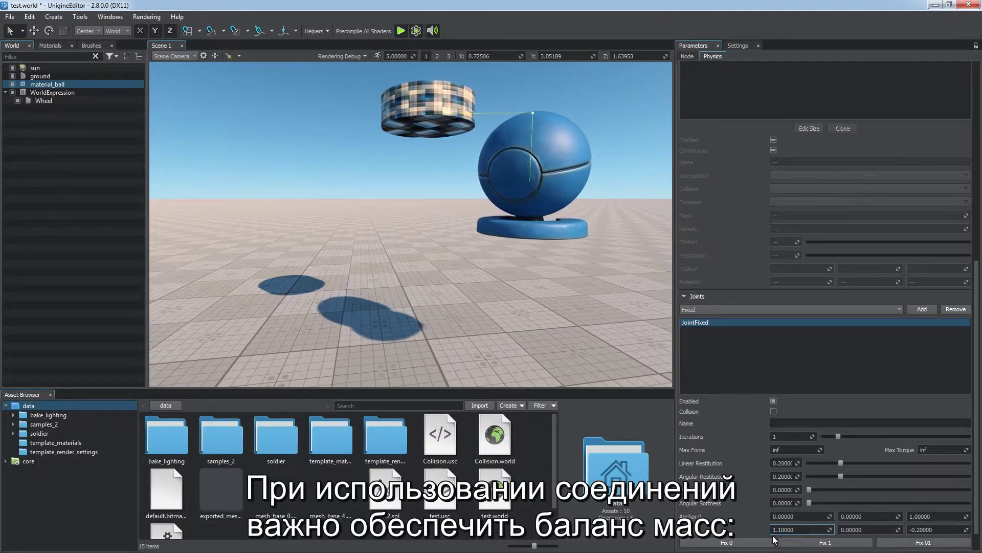
scroll(748, 515, "down", 1)
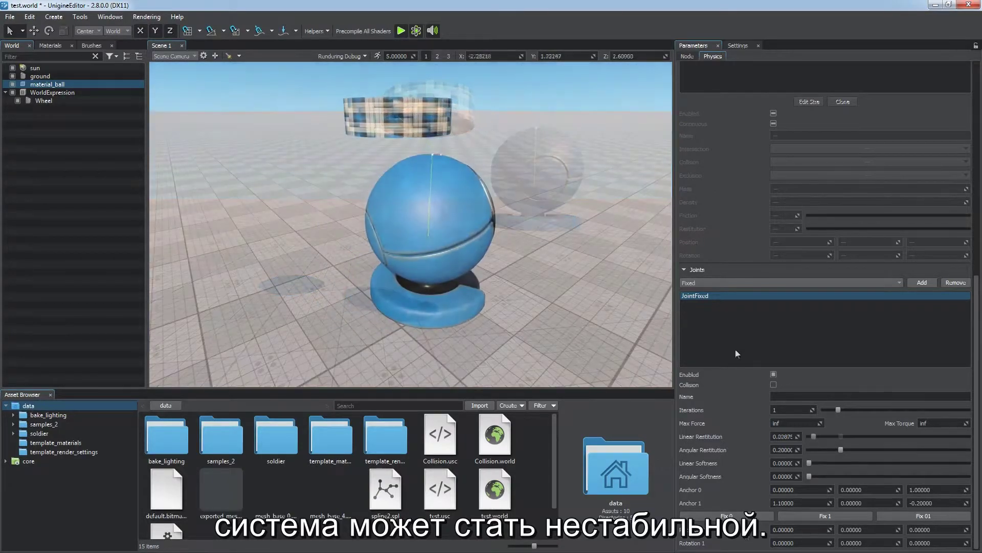
left_click_drag(841, 437, 921, 464)
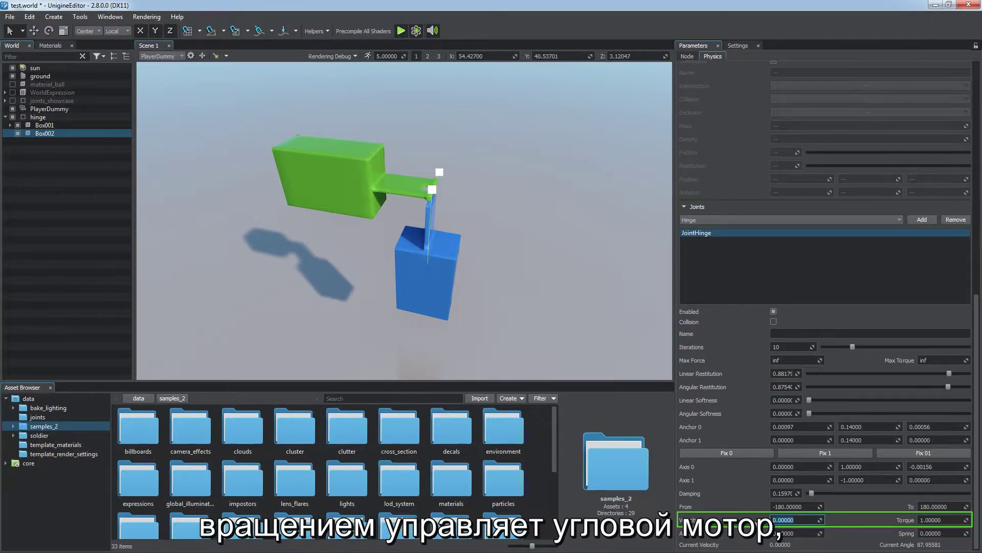
Step: Set the hinge motor Velocity to 1, then back to 0 to stop it
type("1")
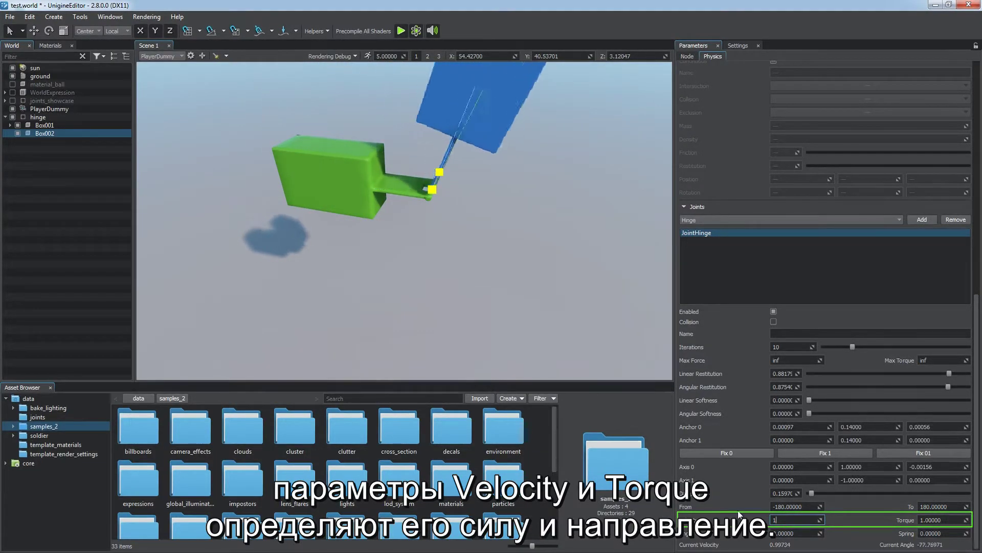
key("BackSpace")
type("00000")
key("Return")
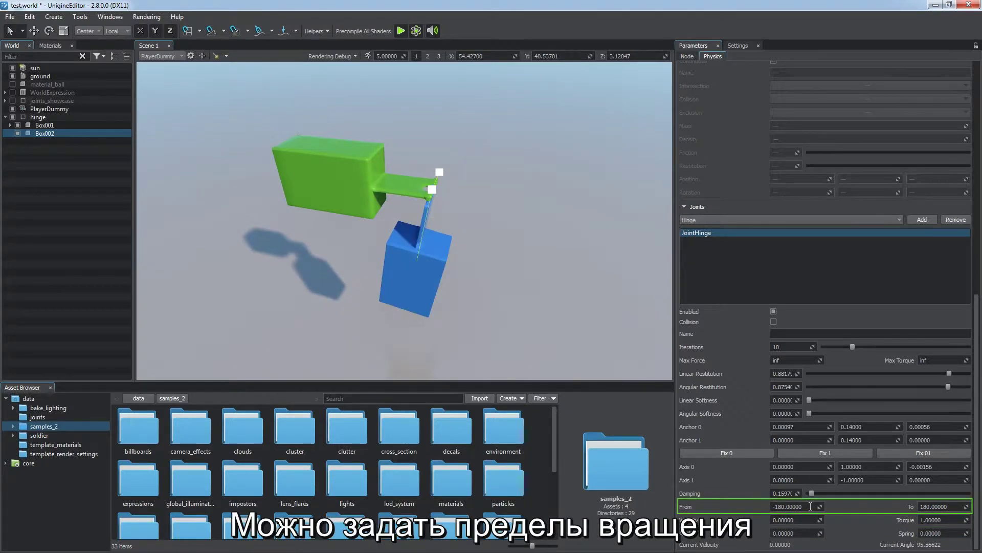
Step: Narrow the hinge's From/To limits, drag Damping to 0, and enter a Spring value
left_click_drag(820, 506, 844, 458)
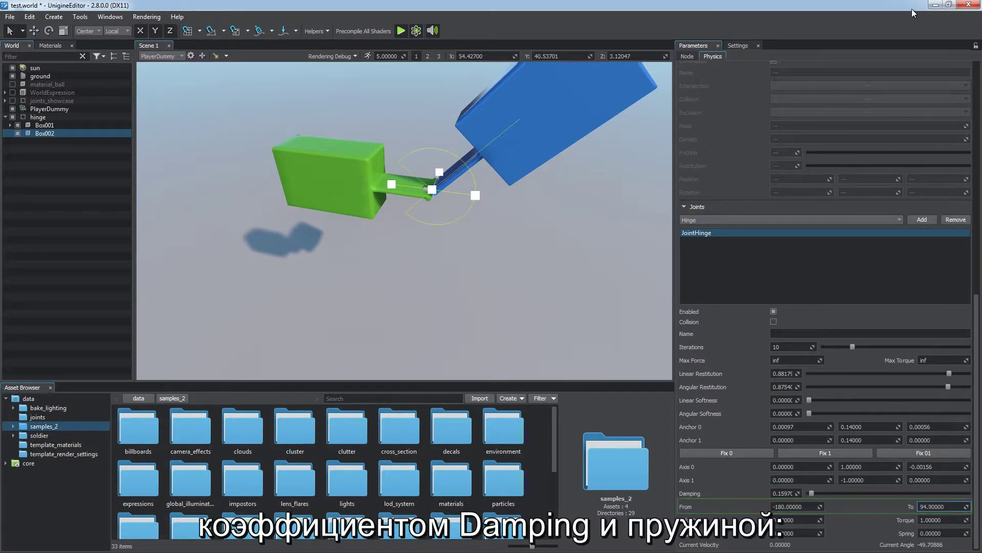
left_click_drag(812, 494, 808, 495)
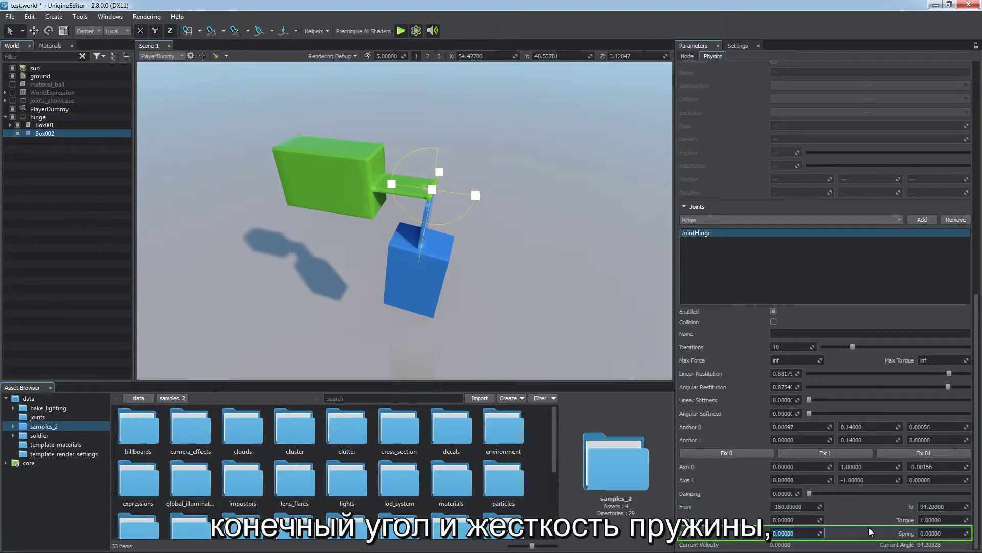
type("1")
left_click_drag(803, 530, 773, 534)
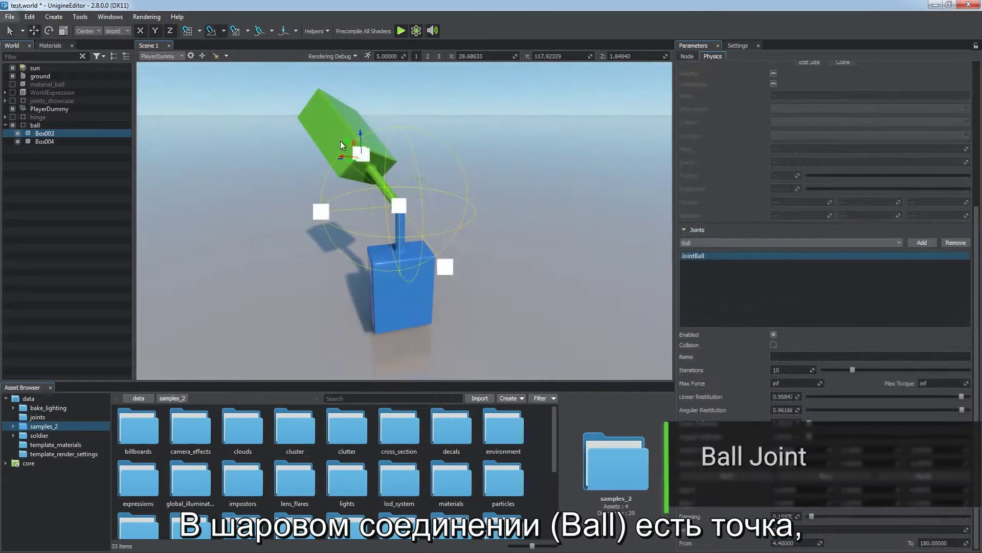
Step: Swing the green box around its ball joint and move the joint-example boxes
mouse_move(344, 146)
left_mouse_down()
mouse_move(326, 149)
mouse_move(336, 142)
left_mouse_up()
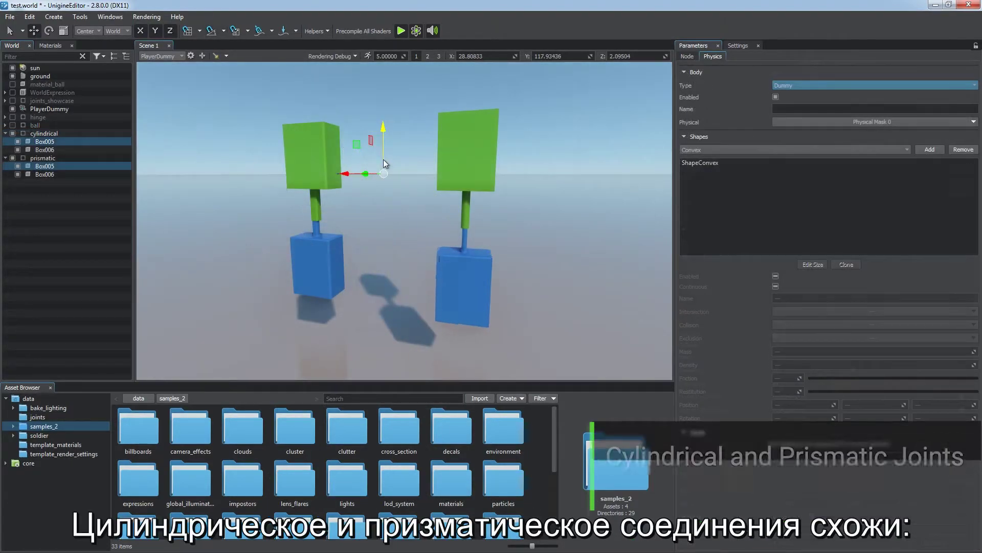
left_click_drag(383, 158, 372, 166)
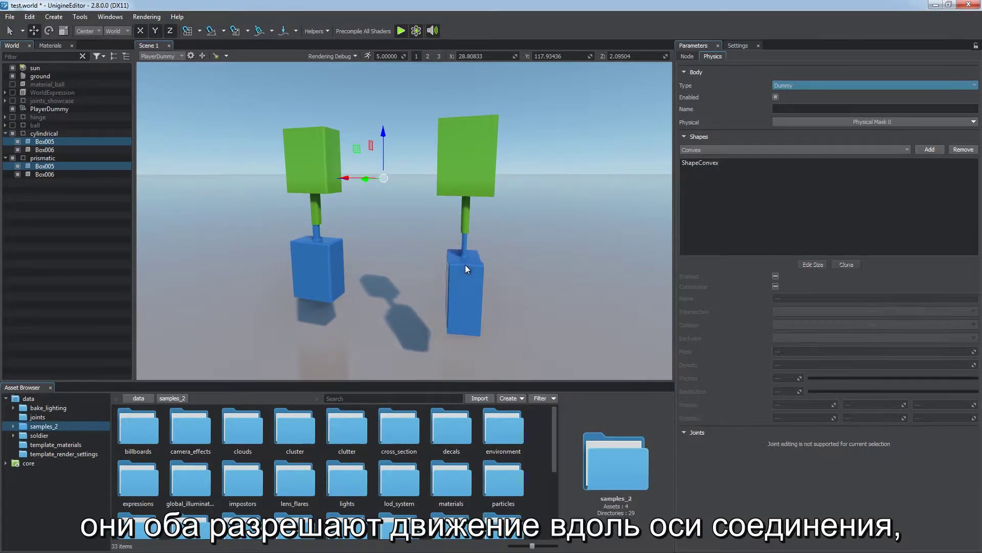
Step: Select Box006 and bring up its cylindrical joint settings
left_click(466, 267)
scroll(716, 383, "down", 3)
left_click(720, 334)
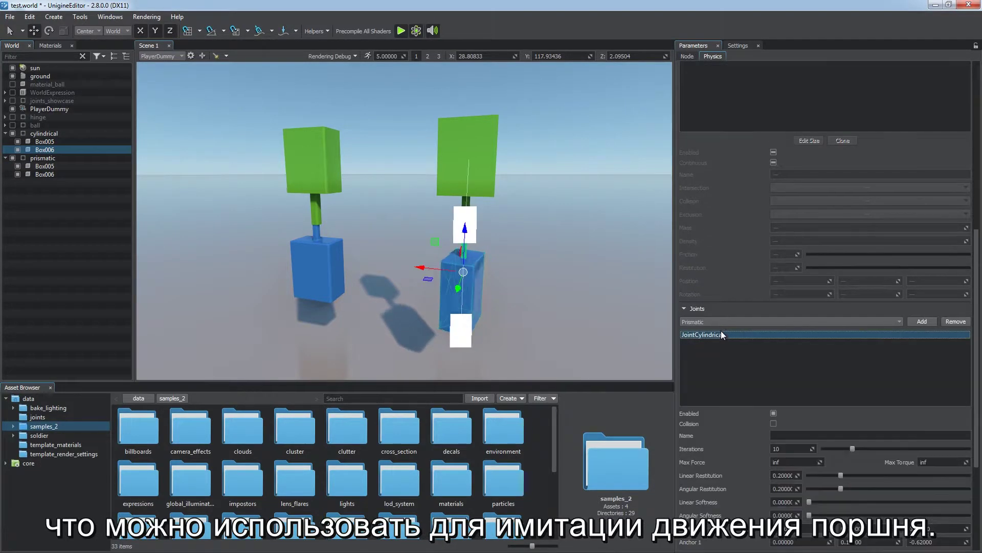
scroll(727, 356, "down", 3)
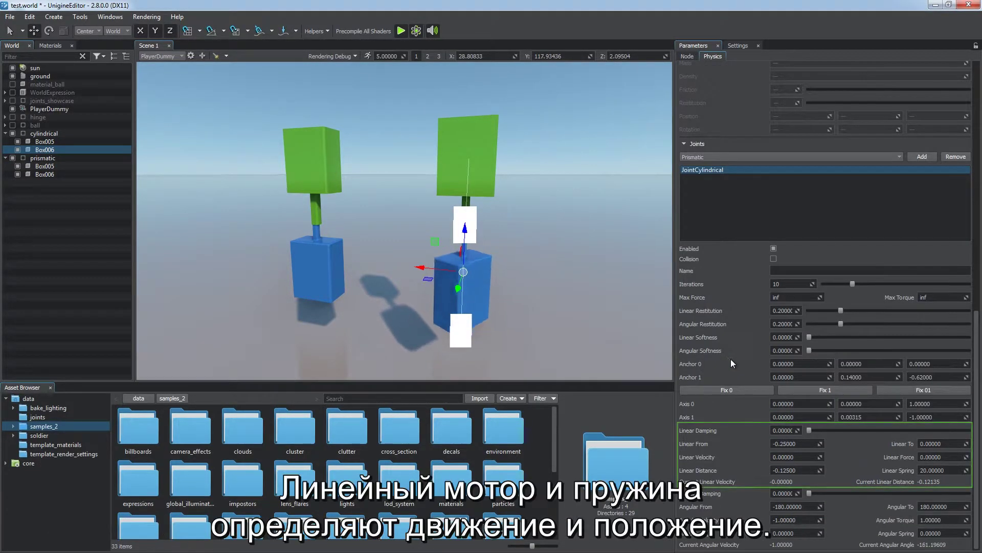
Step: Set the cylindrical joint's Linear Velocity and Angular Velocity both to 1
left_click(939, 457)
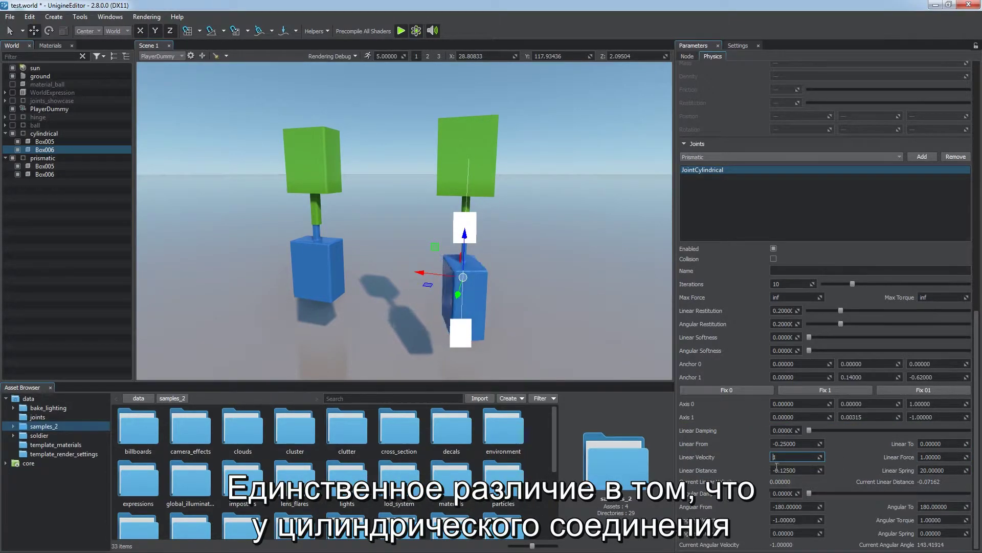
type("1")
key("Return")
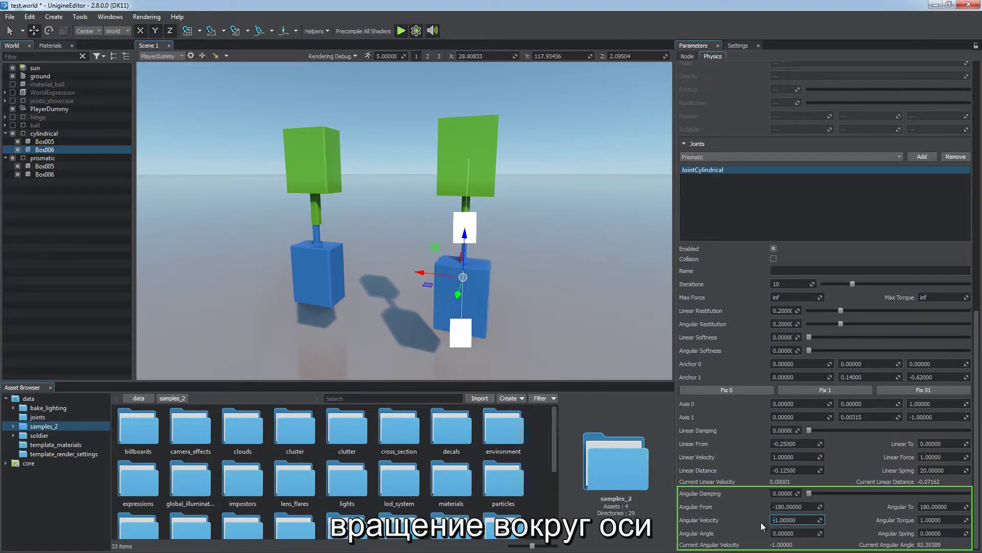
key("Delete")
key("Return")
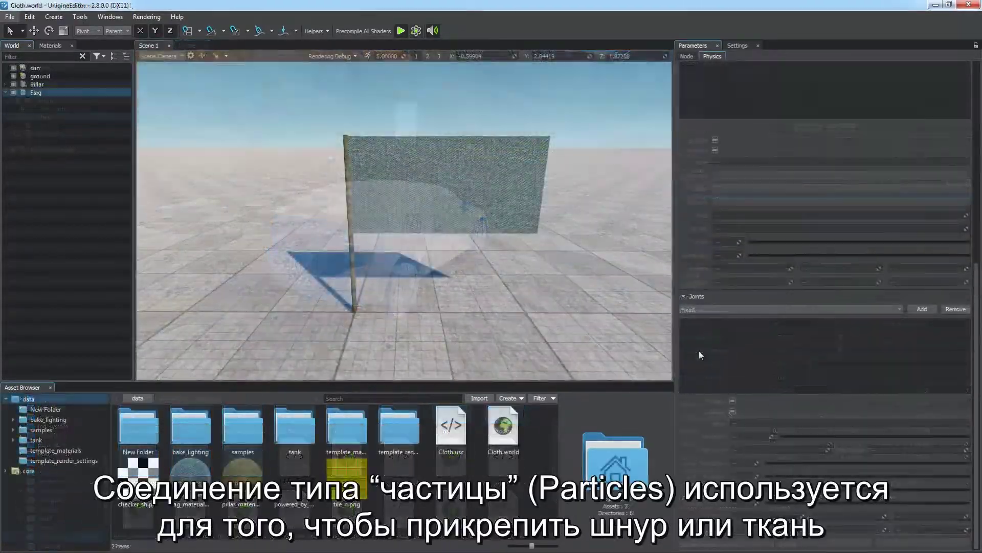
Step: Add a Particles joint on the Pillar connected to Flag - BodyCloth
left_click(721, 309)
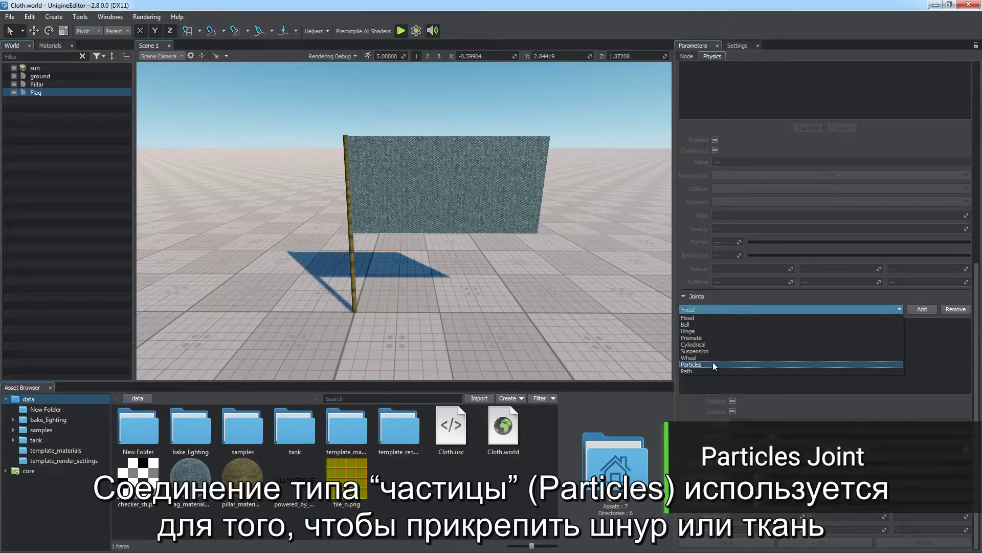
left_click(717, 309)
left_click(354, 292)
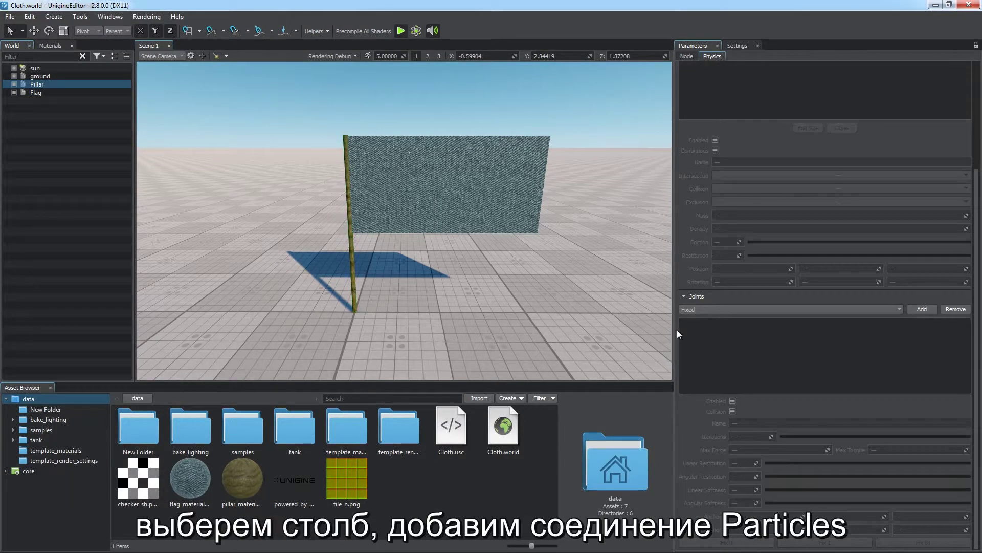
left_click(746, 364)
left_click(922, 309)
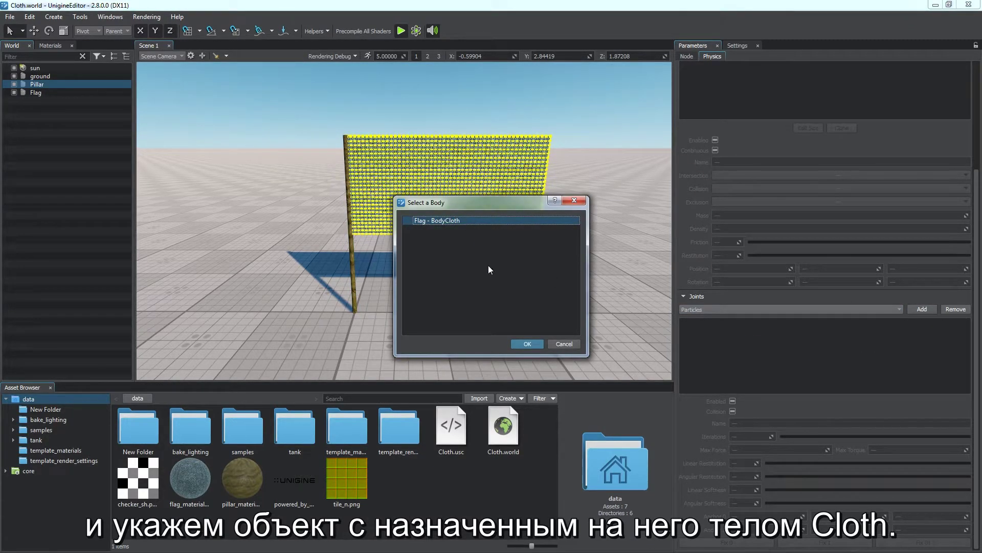
left_click(518, 341)
Step: Enable the joint's Threshold and start the physics simulation
scroll(711, 439, "down", 1)
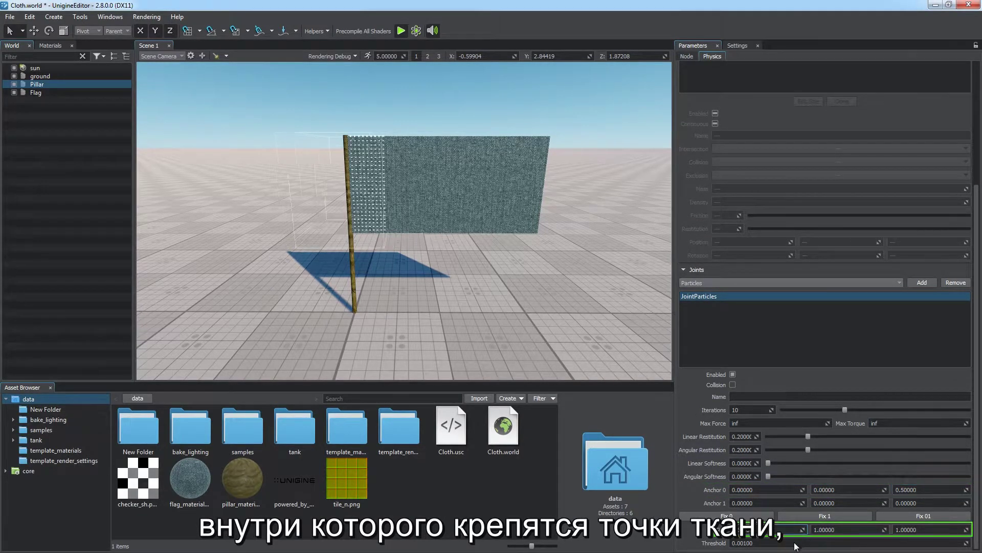
left_click_drag(771, 547, 738, 545)
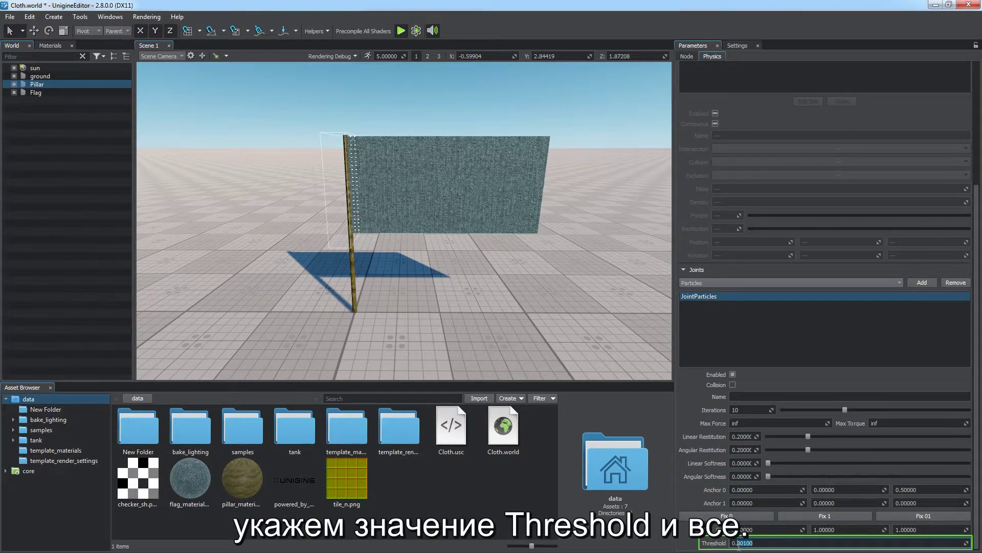
left_click(415, 31)
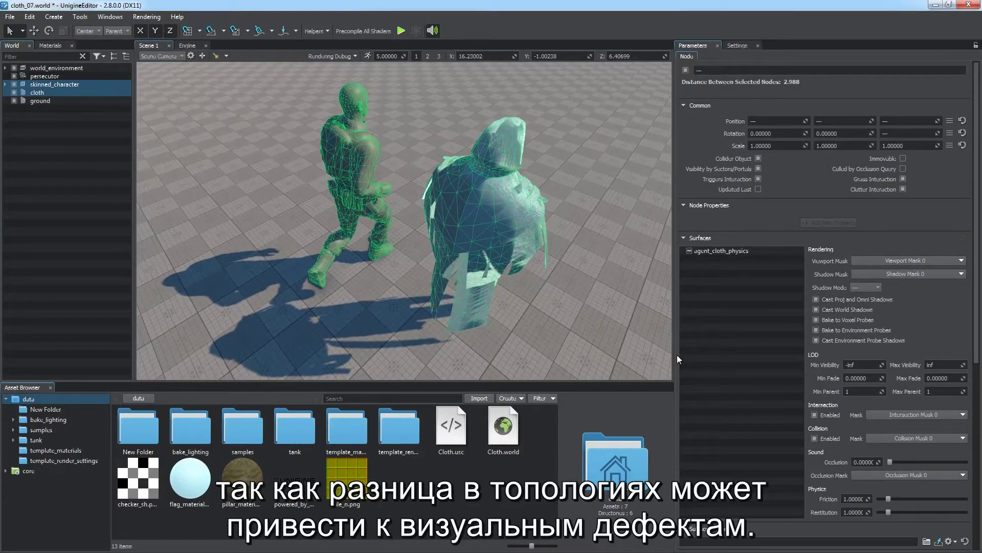
Step: Uncheck Viewport Mask 0 on skinned_character's agent_cloth_skin surface, then run the physics simulation
left_click(486, 215)
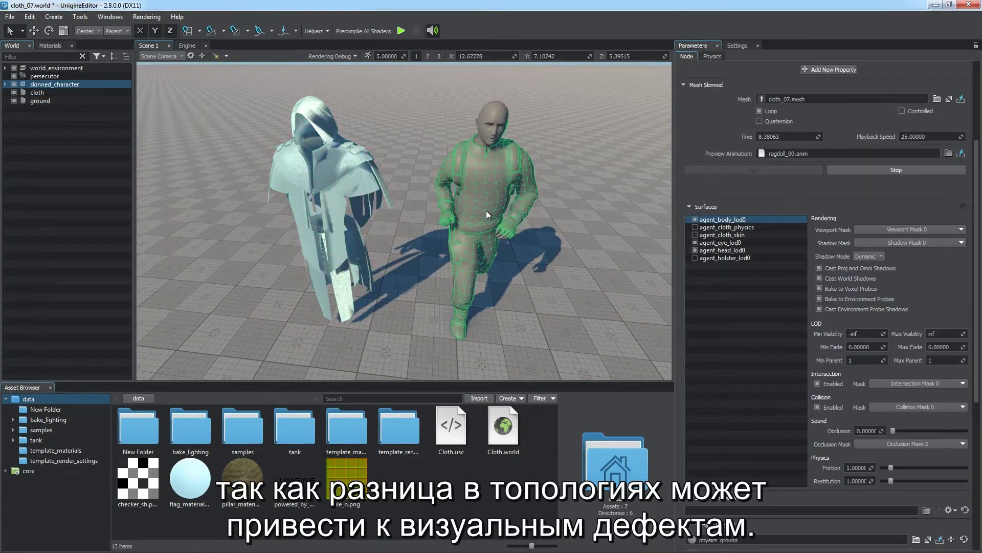
left_click(716, 235)
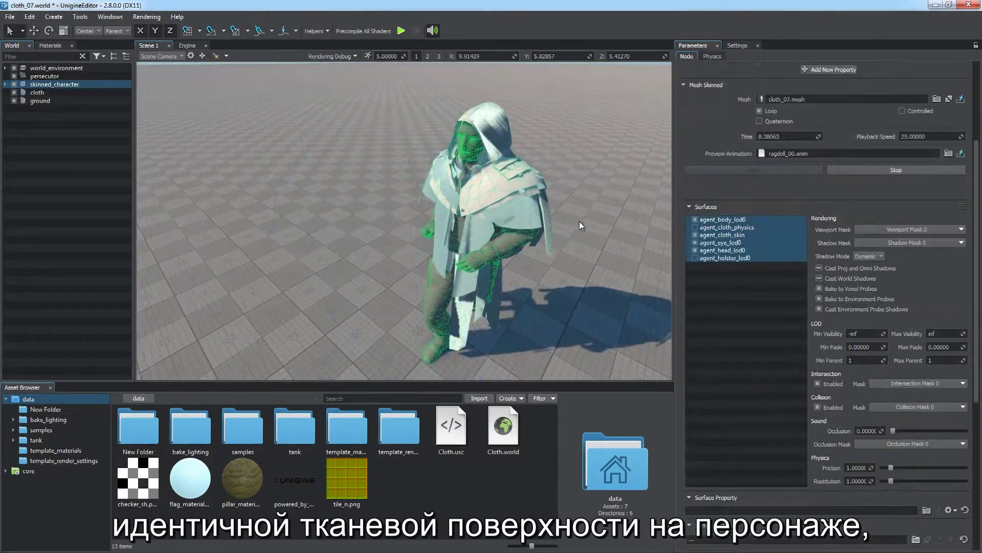
left_click(708, 236)
left_click(880, 229)
left_click(808, 272)
left_click(900, 230)
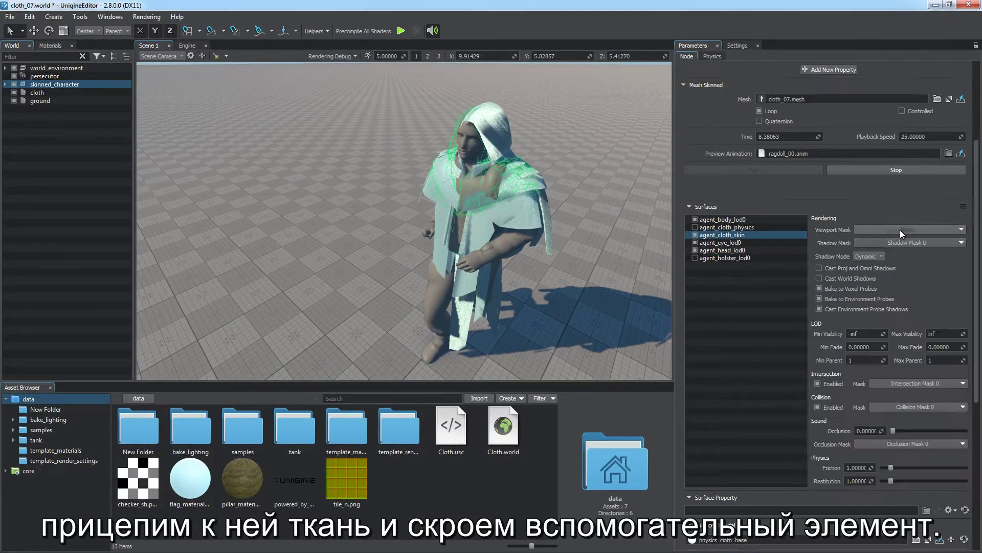
left_click(785, 308)
left_click(416, 30)
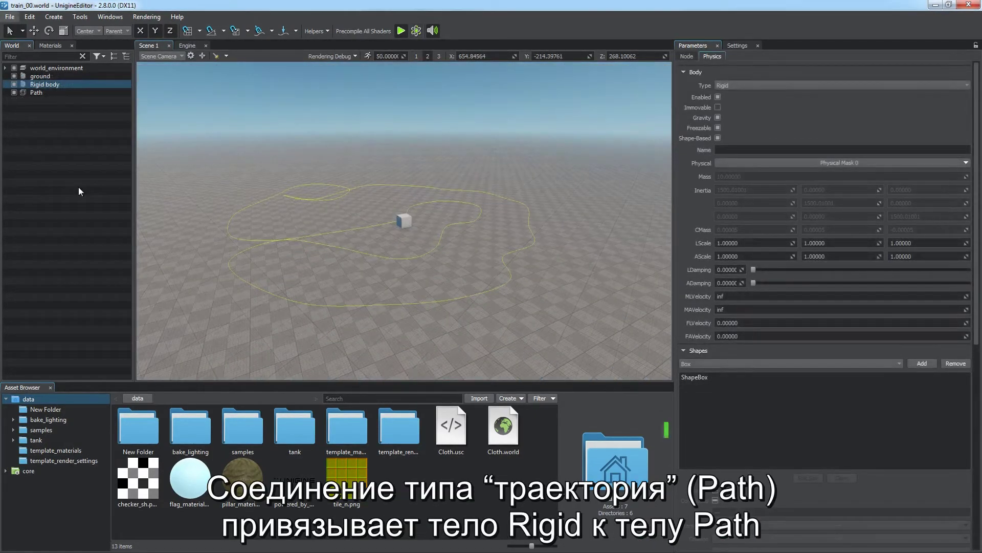
Step: Add a Path joint to the Rigid body cube, connected to the Path - BodyPath body
left_click(75, 85)
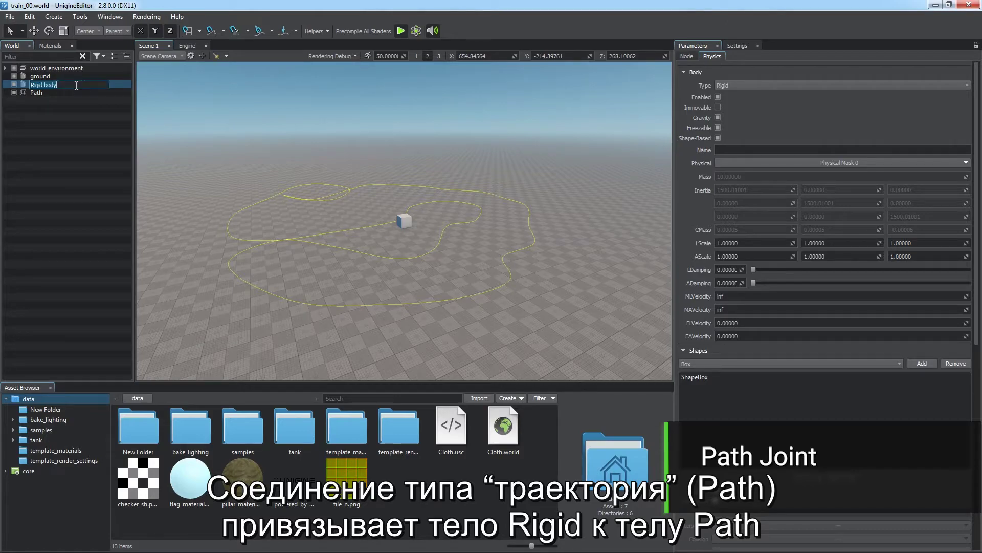
scroll(962, 362, "down", 10)
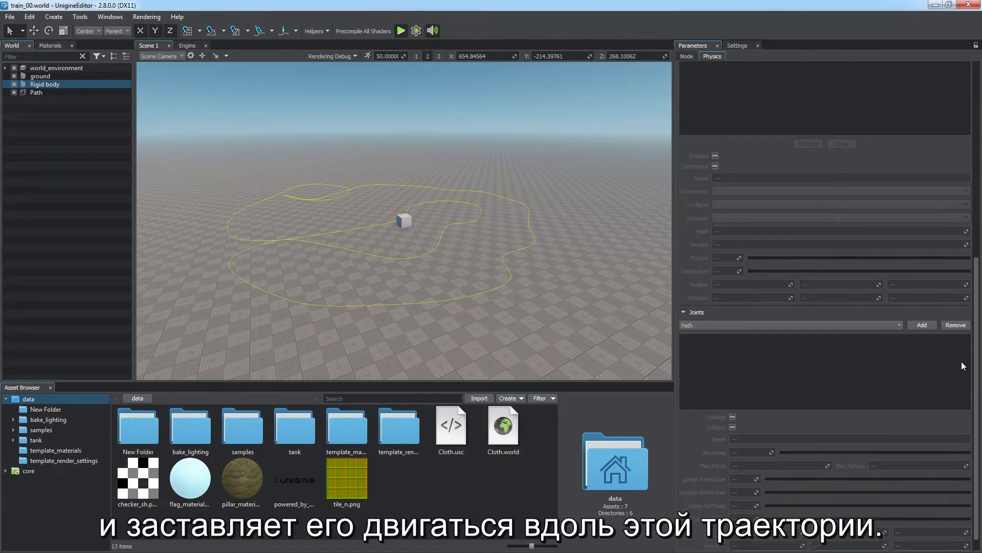
left_click(895, 310)
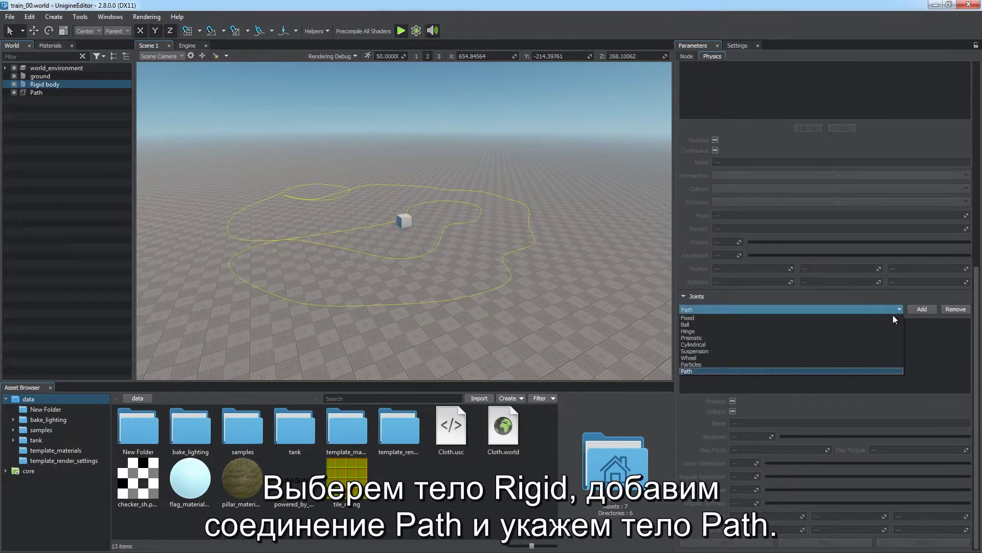
left_click(881, 370)
left_click(920, 310)
left_click(481, 230)
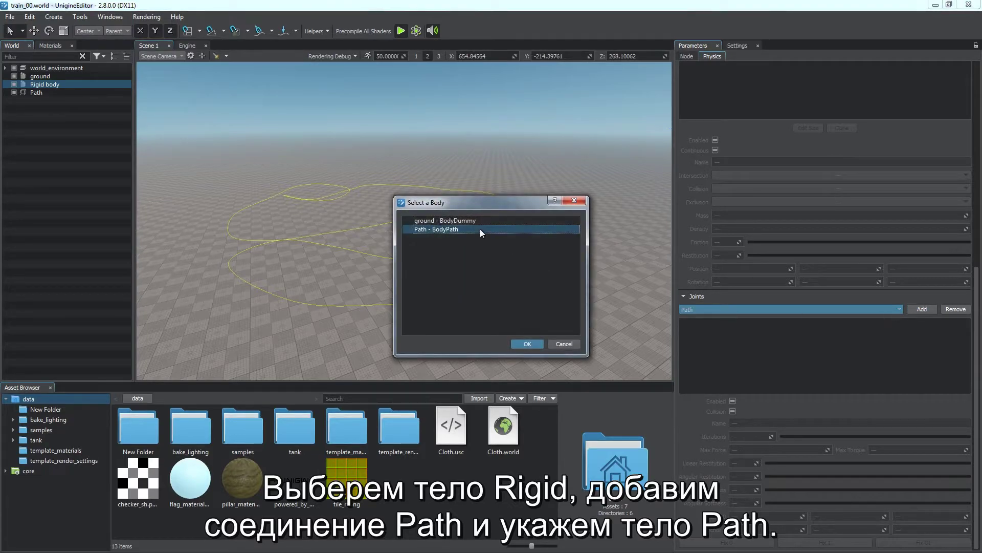
left_click(526, 343)
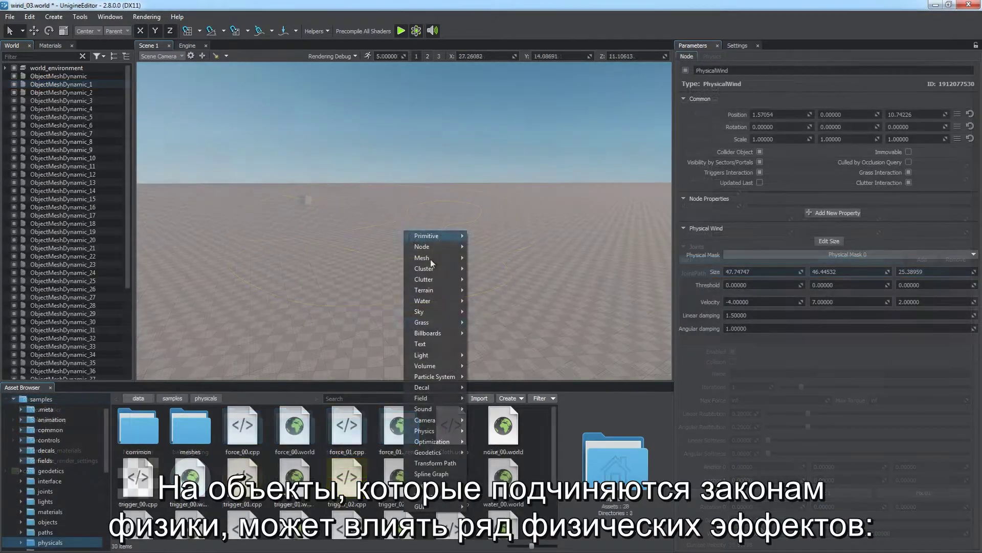
Step: Increase the wind's Size X, set Velocity X to 4, then undo it back to -4
mouse_move(440, 430)
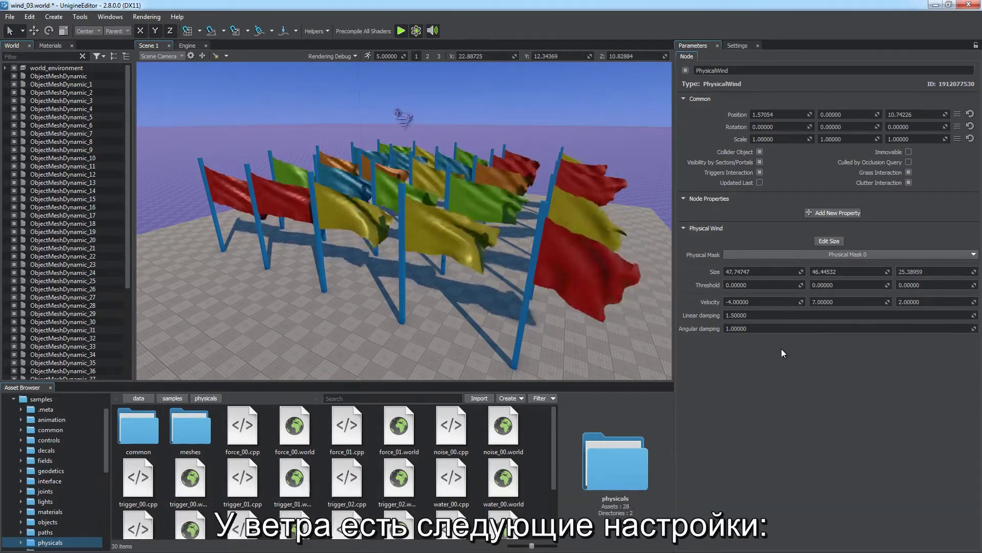
mouse_move(801, 272)
left_mouse_down()
mouse_move(745, 336)
mouse_move(846, 259)
mouse_move(804, 284)
left_mouse_up()
left_click(804, 284)
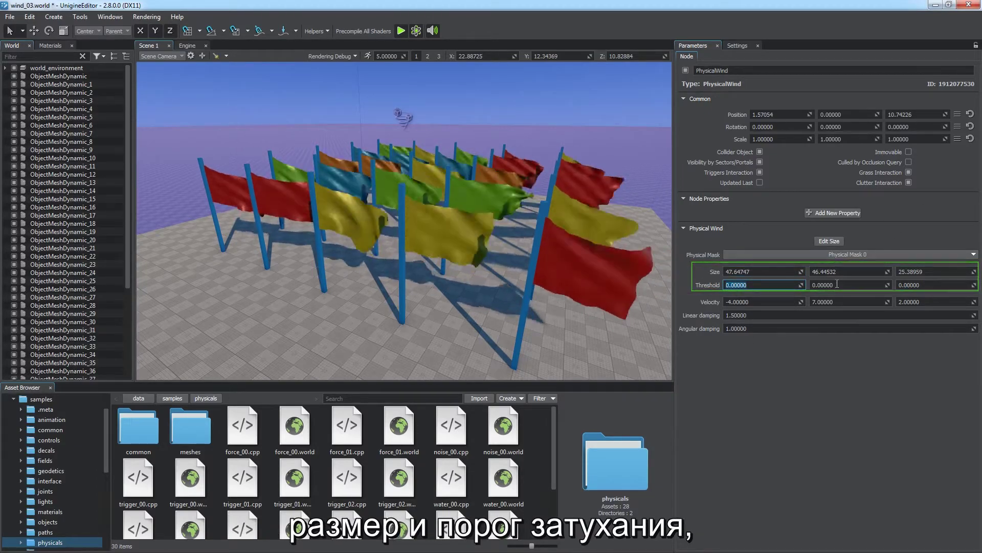
left_click(757, 301)
type("4")
key("Return")
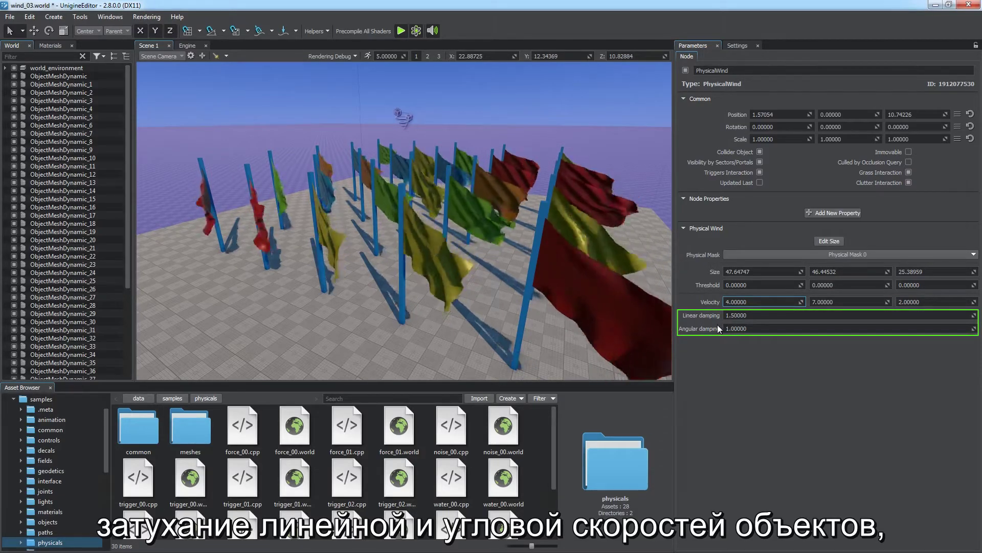
key("ctrl+z")
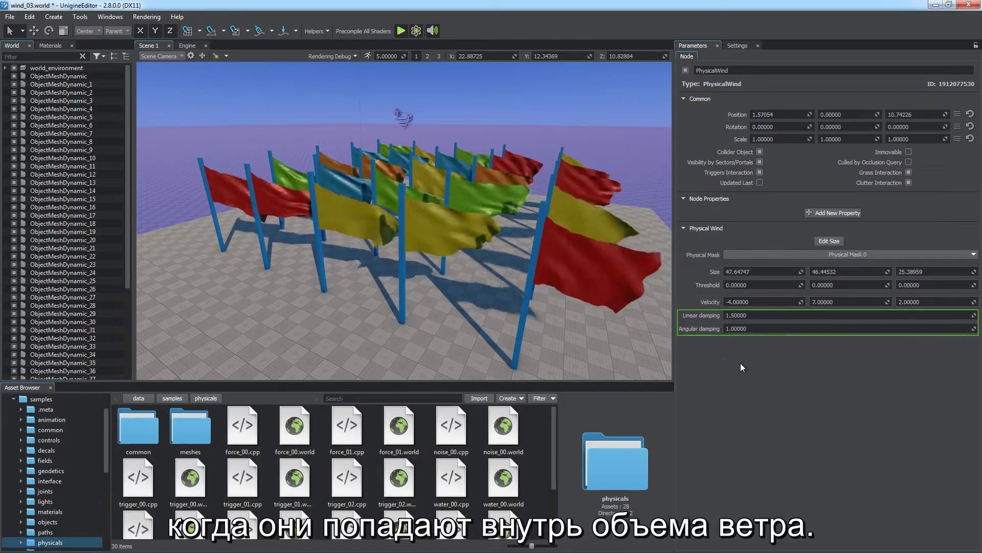
Step: After checking the wind's Physical Mask, turn off Physical Mask 0 on the red flag's body
left_click(868, 254)
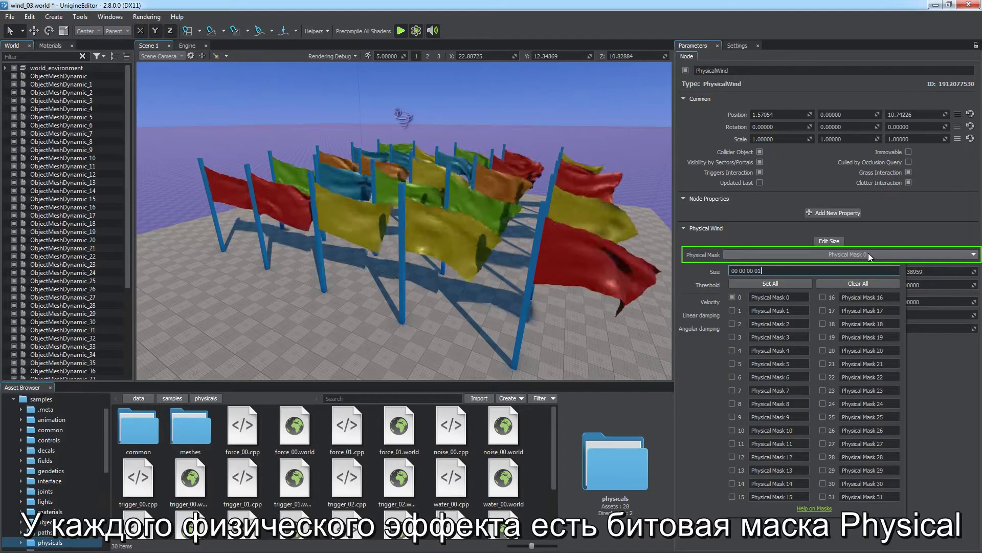
left_click(868, 254)
left_click(589, 262)
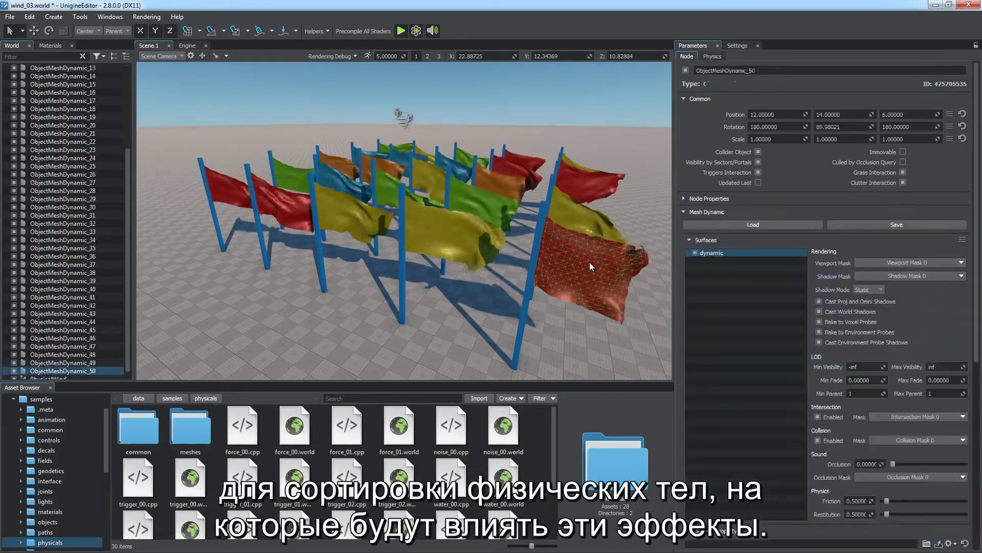
left_click(712, 56)
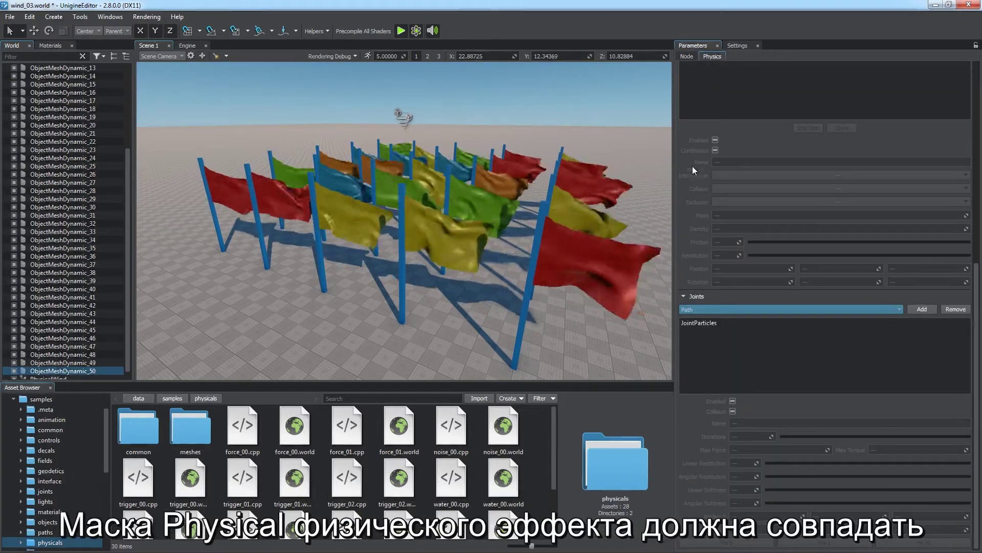
left_click(716, 153)
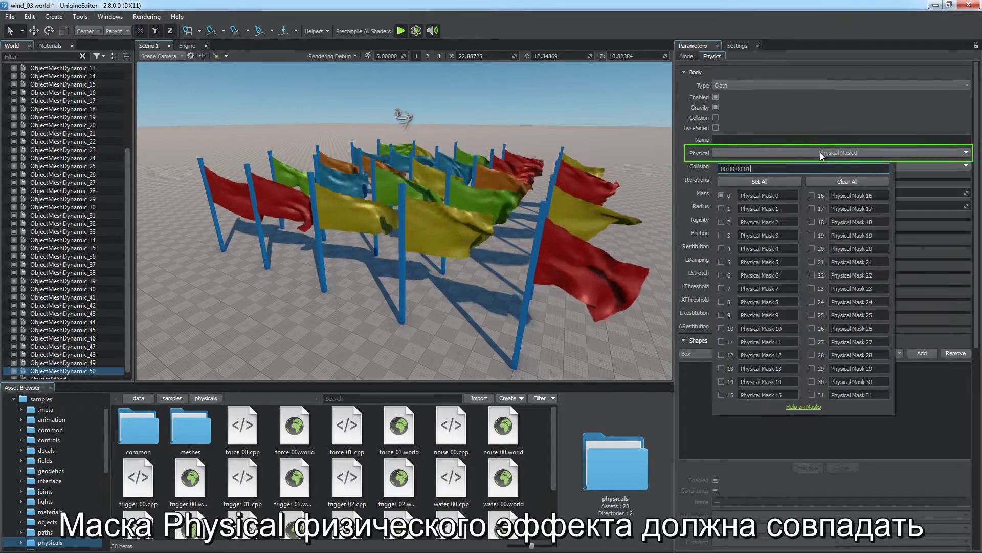
left_click(722, 195)
left_click(768, 152)
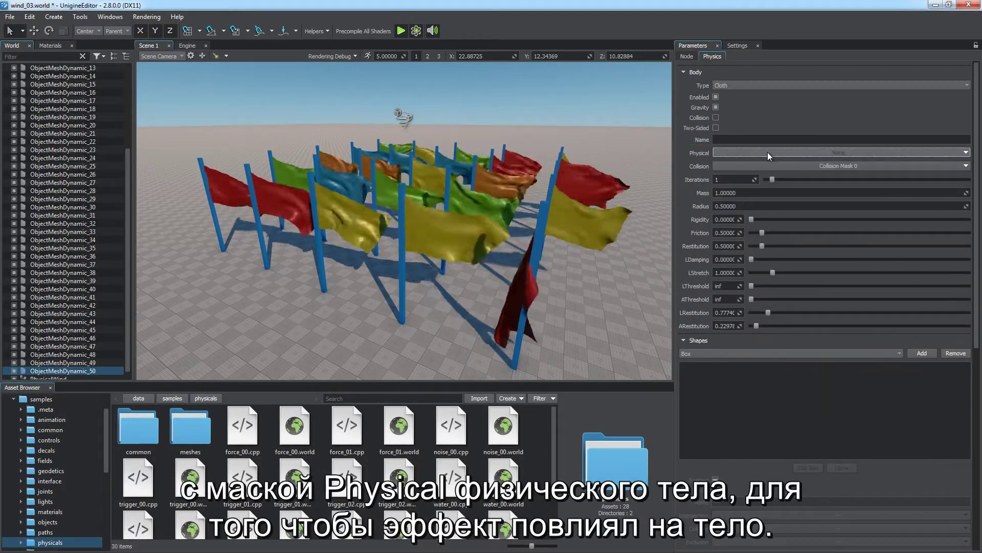
left_click(767, 152)
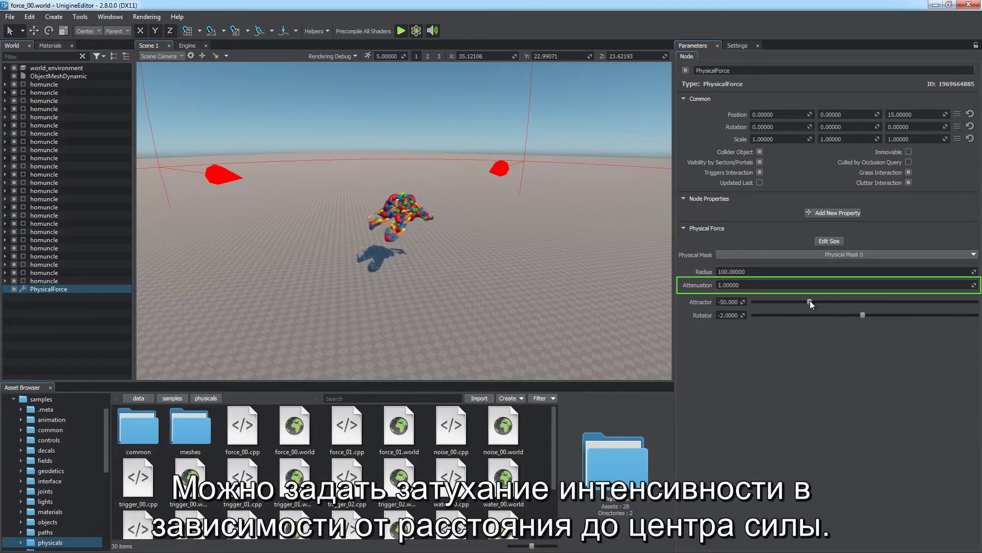
Step: Drag the PhysicalForce Attractor slider to about -33.8 to weaken the pull
left_click_drag(810, 300, 861, 314)
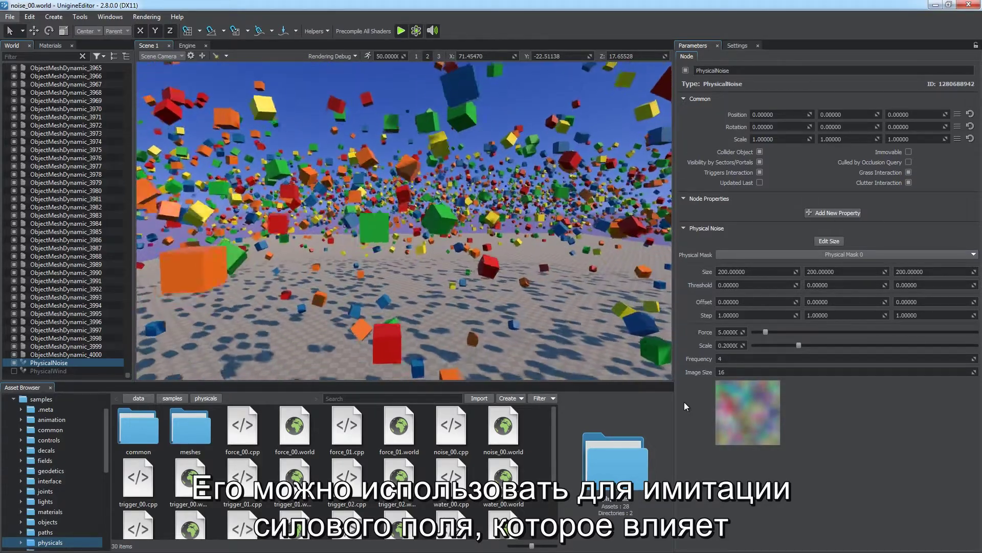
Step: Adjust the PhysicalNoise Force, set Frequency 8 and Image Size 32, and drag Scale to about 0.57
mouse_move(762, 332)
left_mouse_down()
mouse_move(806, 328)
mouse_move(744, 331)
mouse_move(780, 332)
left_mouse_up()
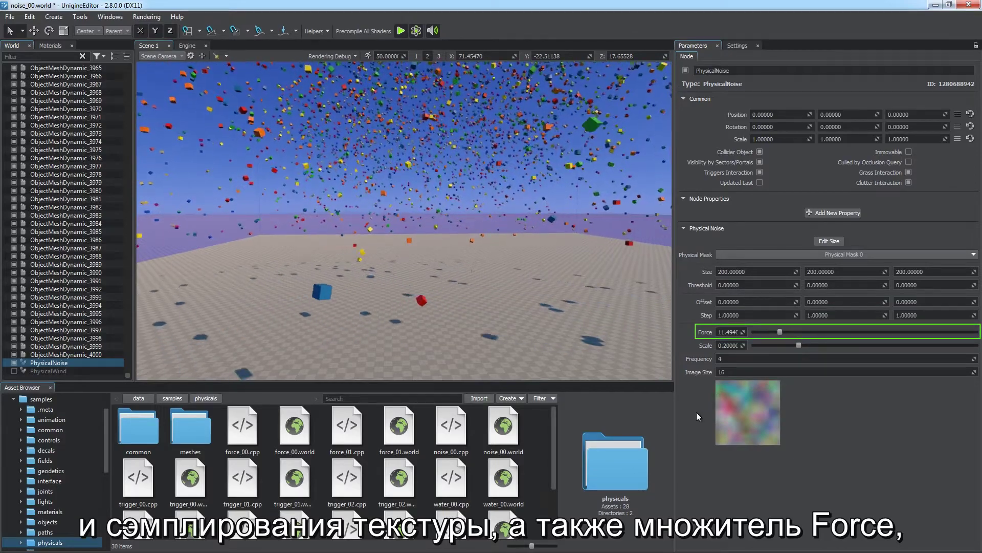
type("8")
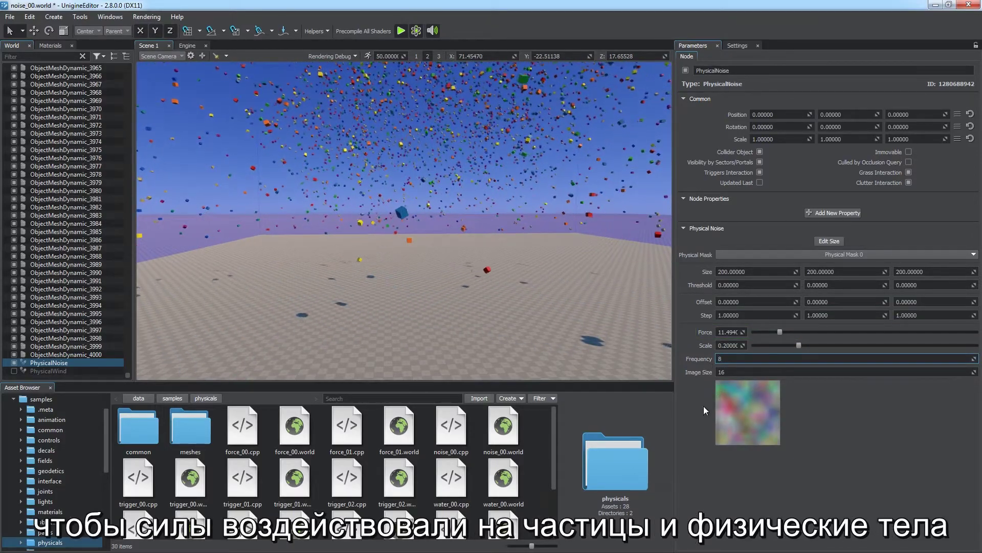
left_click(727, 372)
left_click(727, 384)
left_click_drag(799, 345, 880, 345)
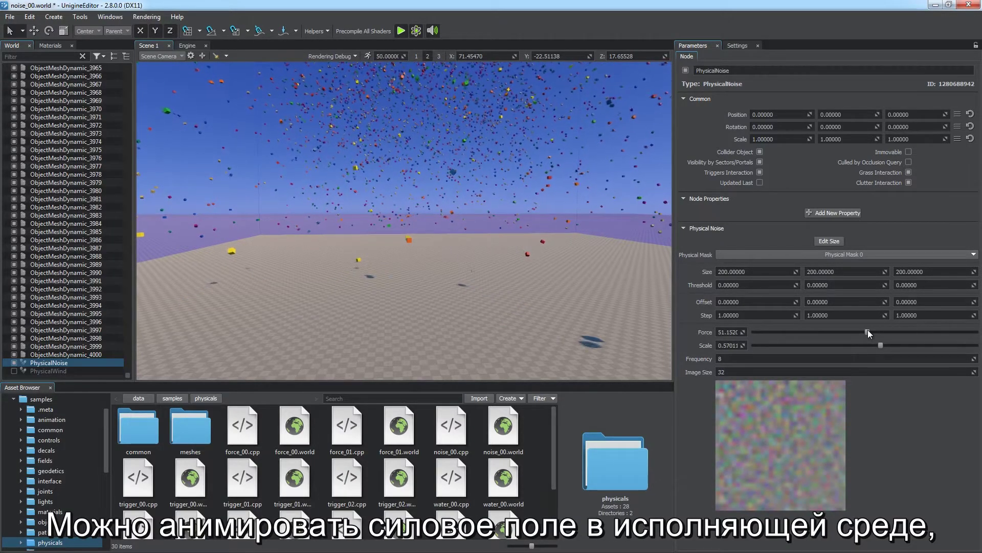
right_click_drag(587, 242, 587, 142)
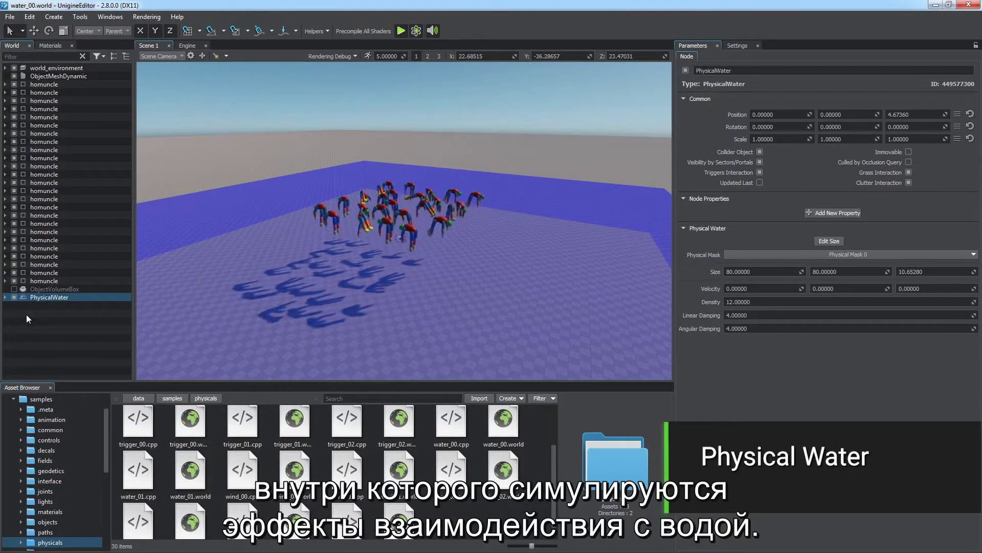
Step: Fly the camera toward the walkers and nudge the water Density up to 11.4
right_click_drag(279, 264, 389, 269)
key("w")
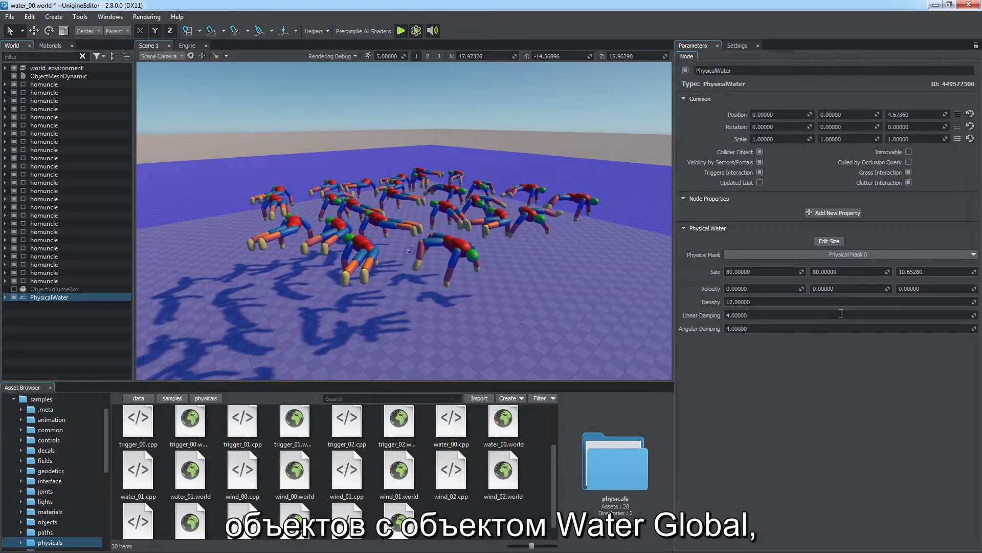
key("Up")
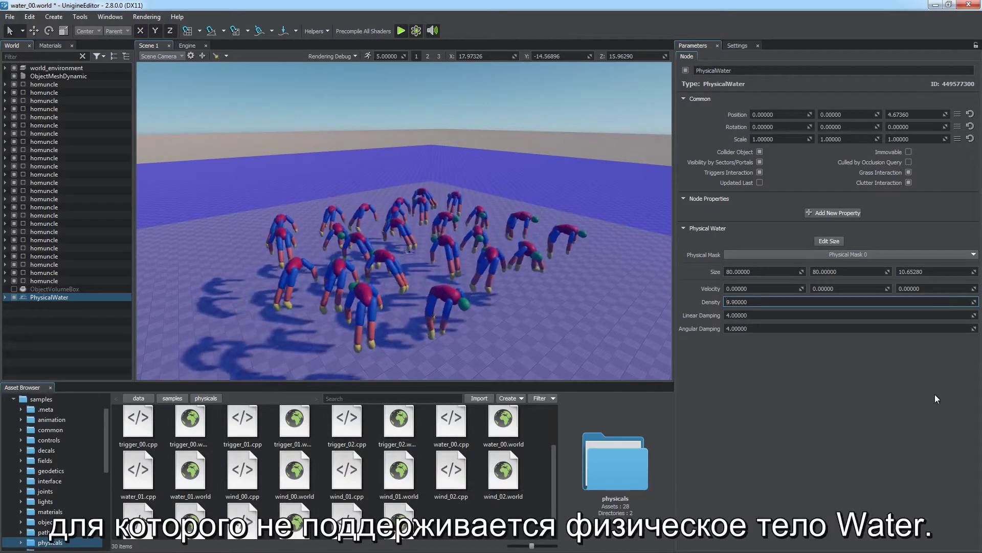
left_click(865, 366)
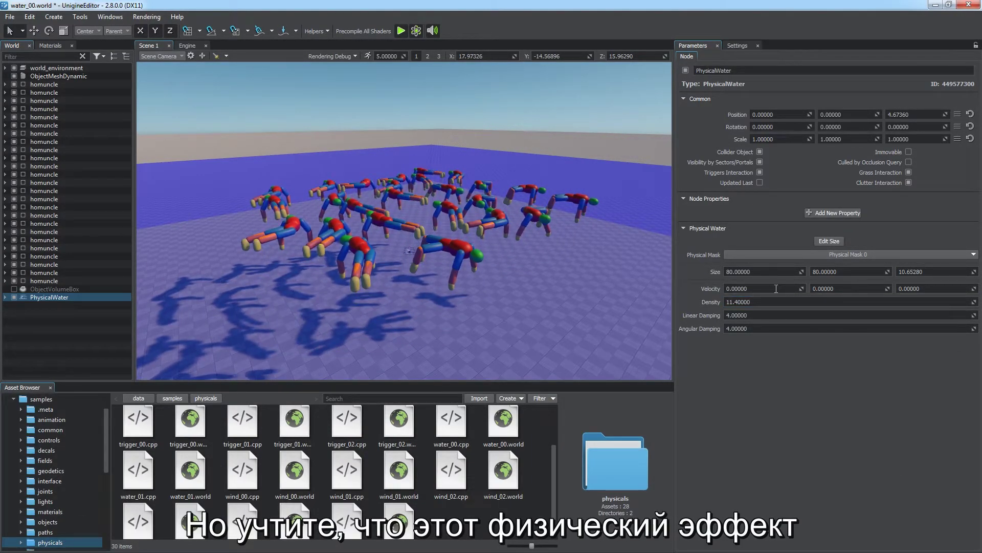
Step: Set the PhysicalWater Velocity X and Y to 1, then change Velocity X to 5
left_click_drag(761, 289, 725, 291)
type("1")
key("Tab")
type("1")
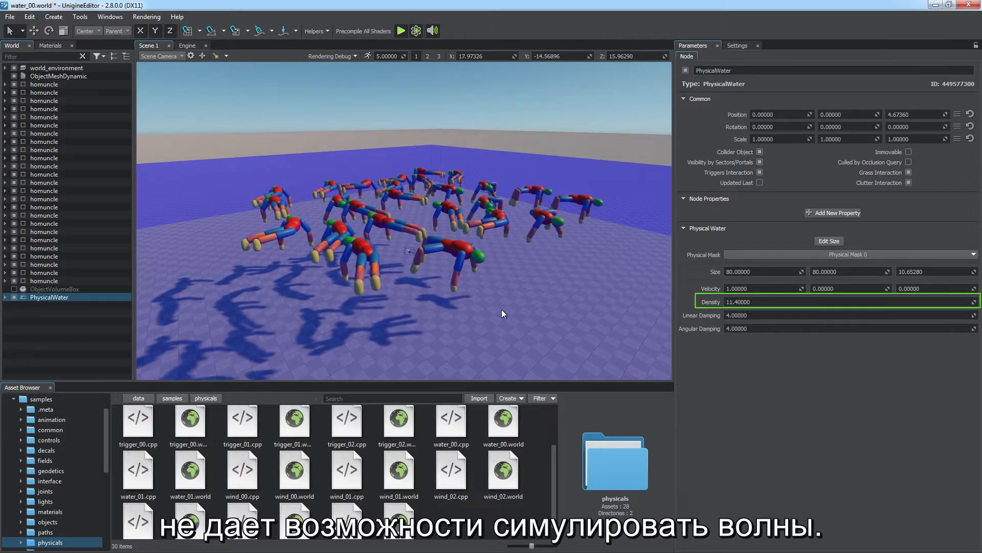
key("Return")
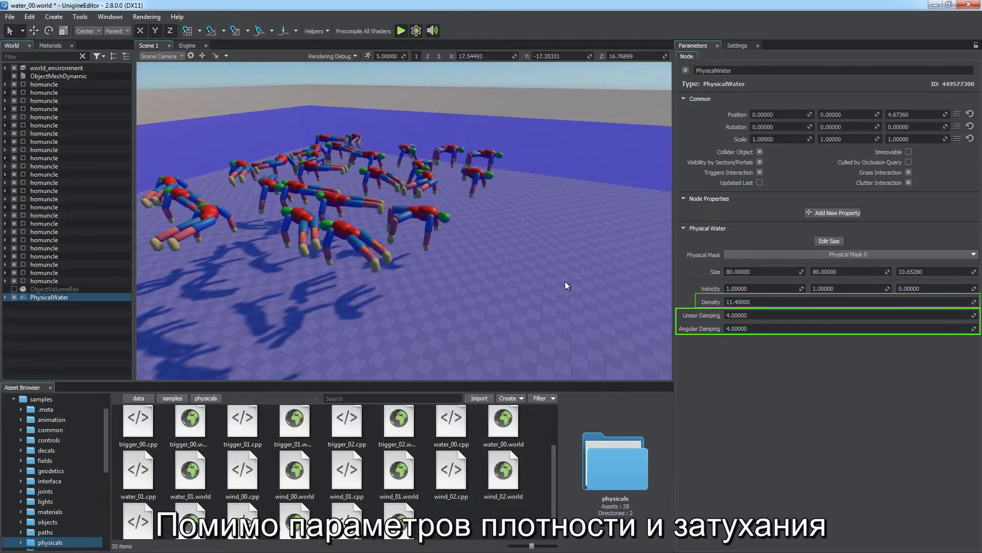
double_click(750, 289)
type("5")
key("Return")
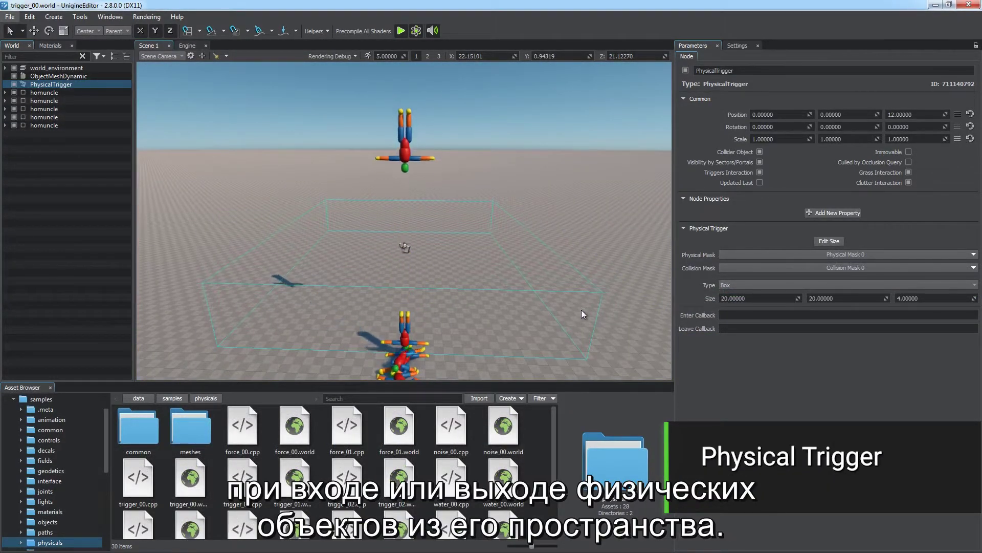
Step: Try Capsule and Cylinder shapes for the PhysicalTrigger, then return it to Box
left_click(754, 285)
left_click(747, 287)
left_click(747, 287)
left_click(744, 300)
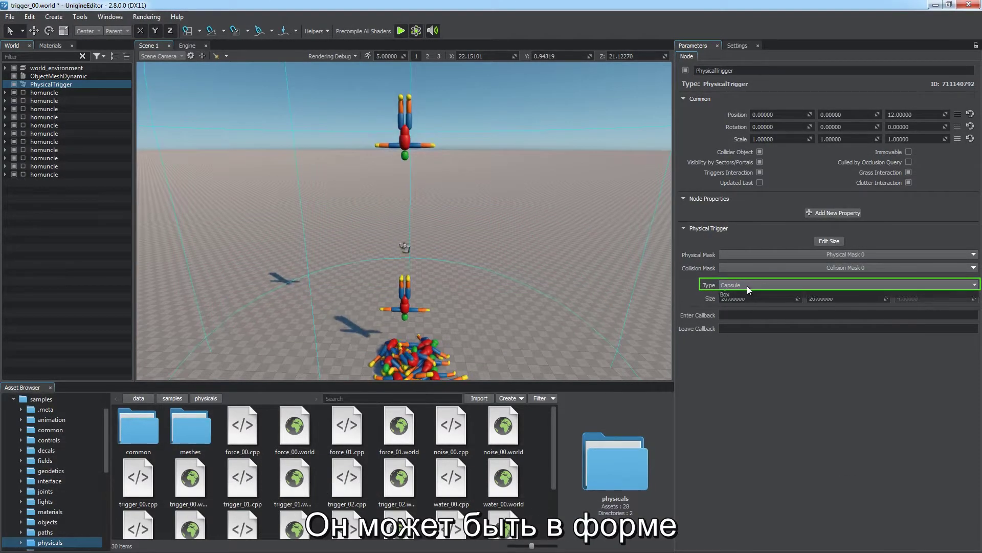
left_click(747, 285)
left_click(740, 303)
left_click(741, 288)
left_click(739, 312)
Step: Set the Enter Callback to enter_callback and start typing the Leave Callback name
left_click(737, 314)
type("enter_callbacks")
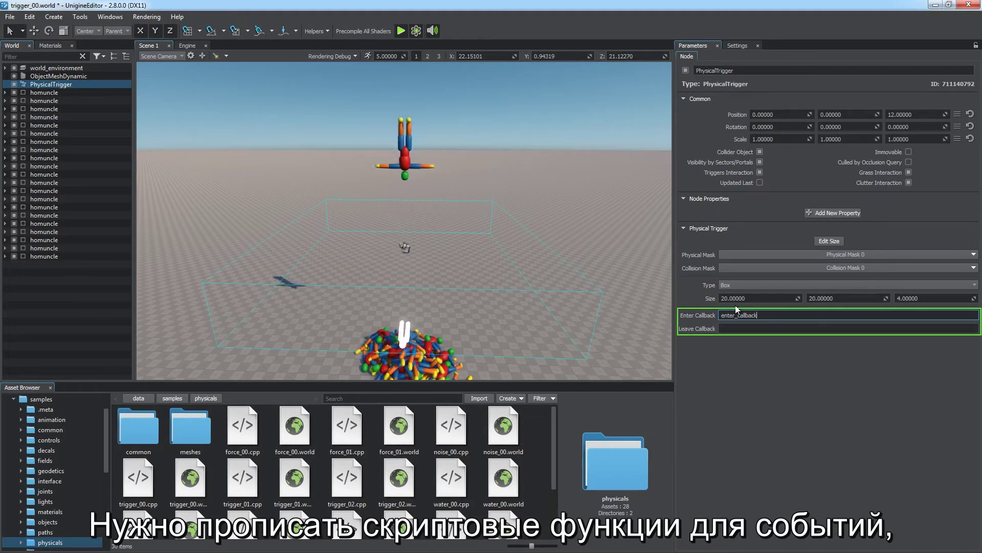
key("BackSpace")
left_click(744, 328)
type("leab")
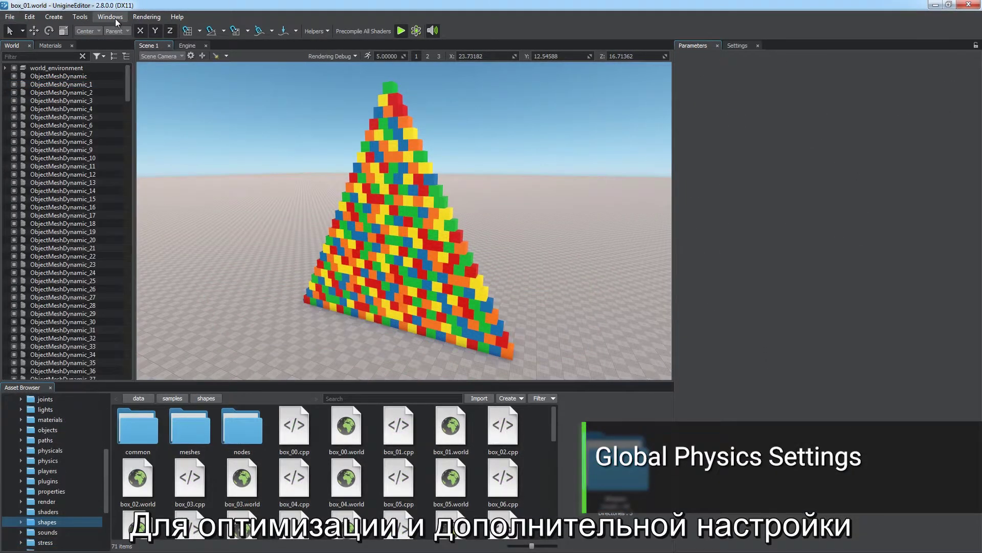
Step: Open the global Physics settings and set the physics Distance to 20
left_click(110, 16)
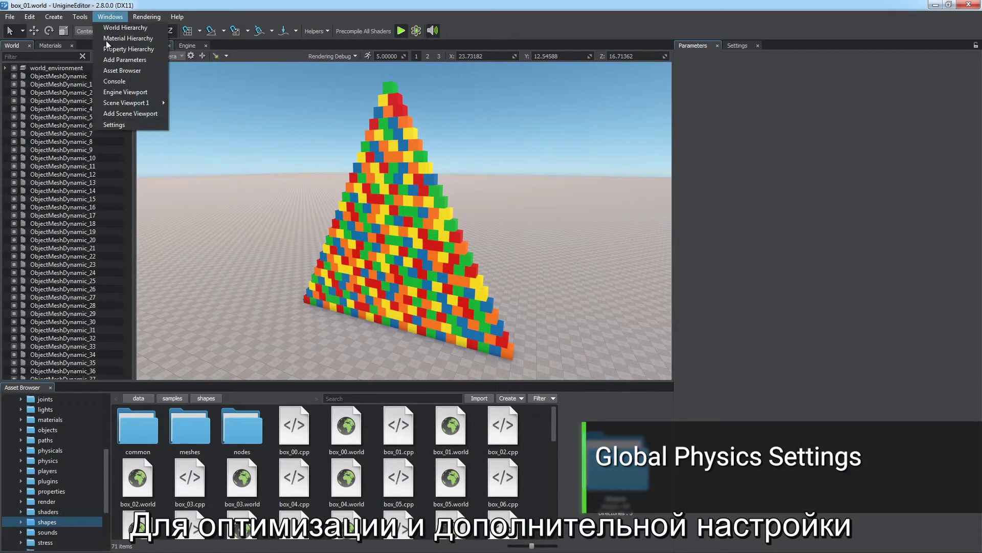
left_click(125, 126)
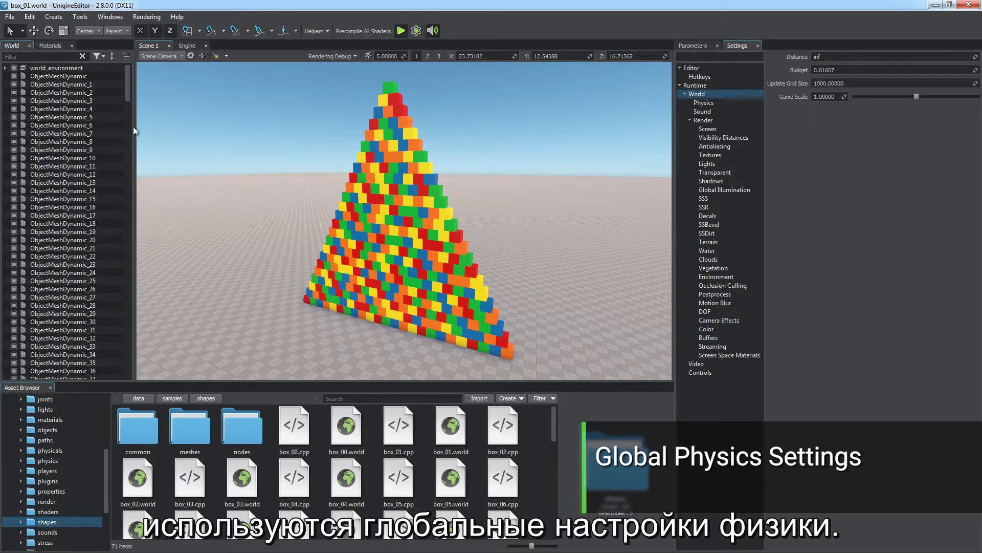
left_click(715, 102)
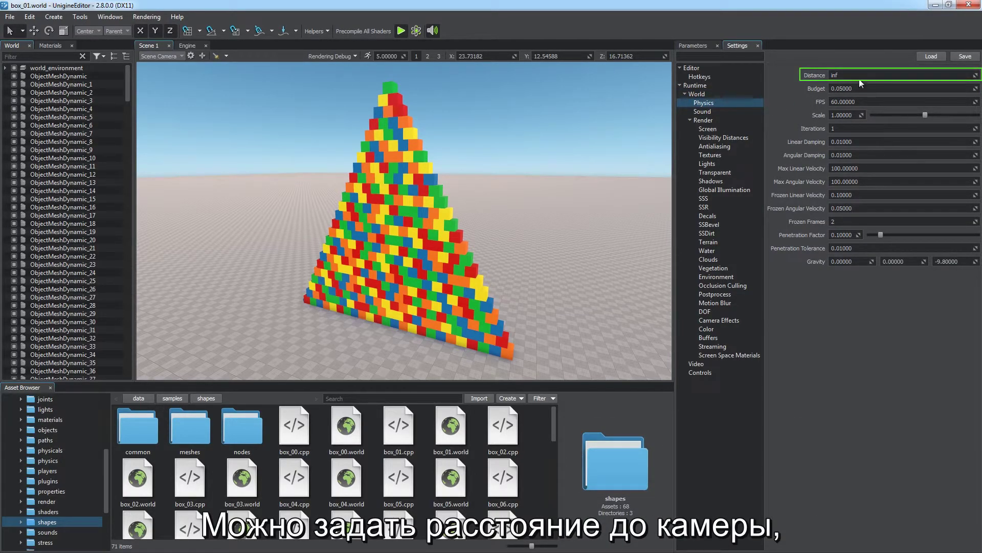
type("20")
key("Return")
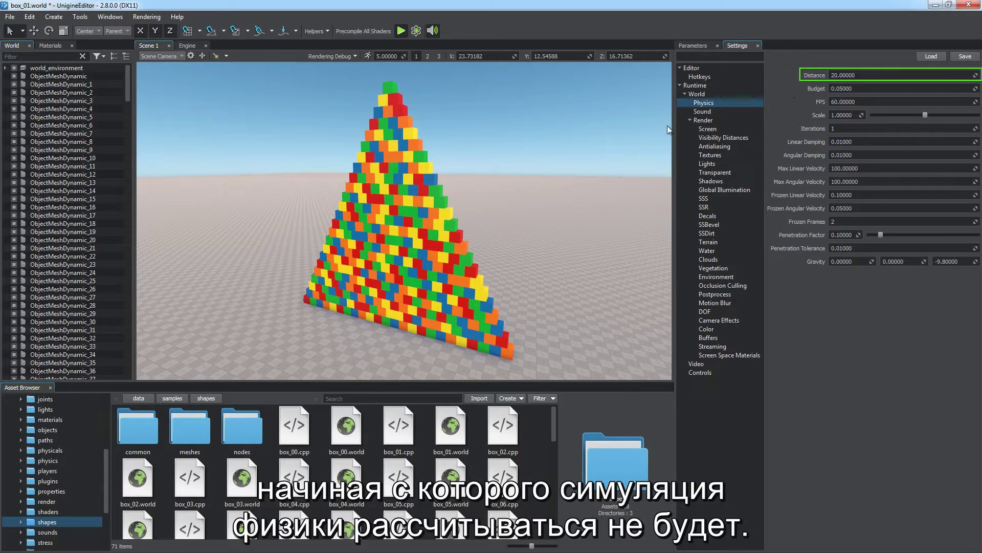
Step: Run the physics simulation and orbit around the collapsing pyramid
scroll(517, 174, "up", 5)
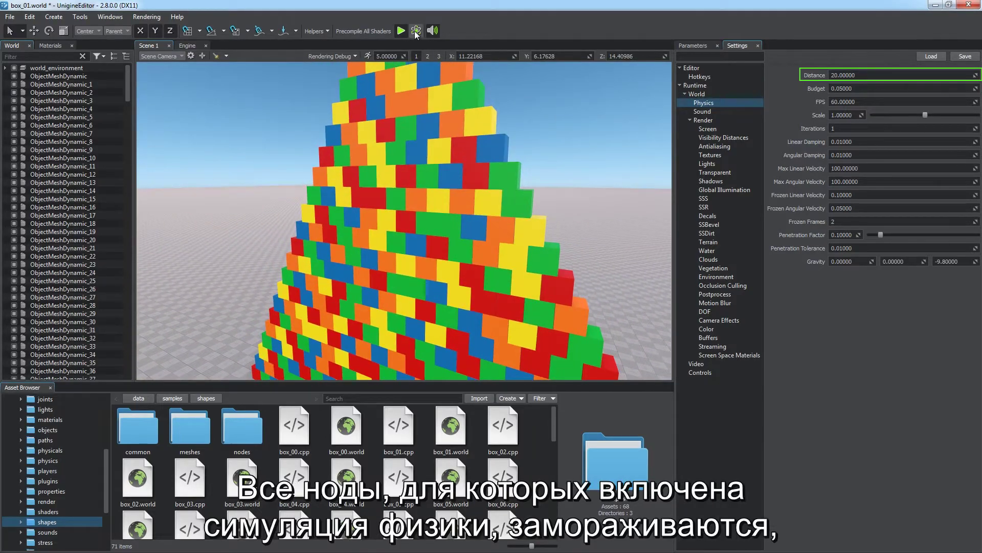
left_click(416, 31)
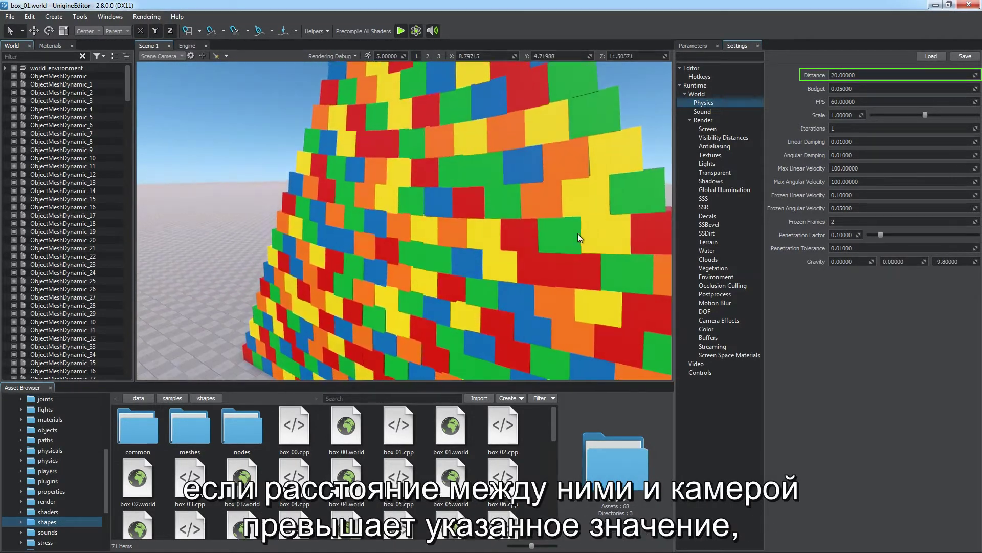
scroll(577, 234, "down", 5)
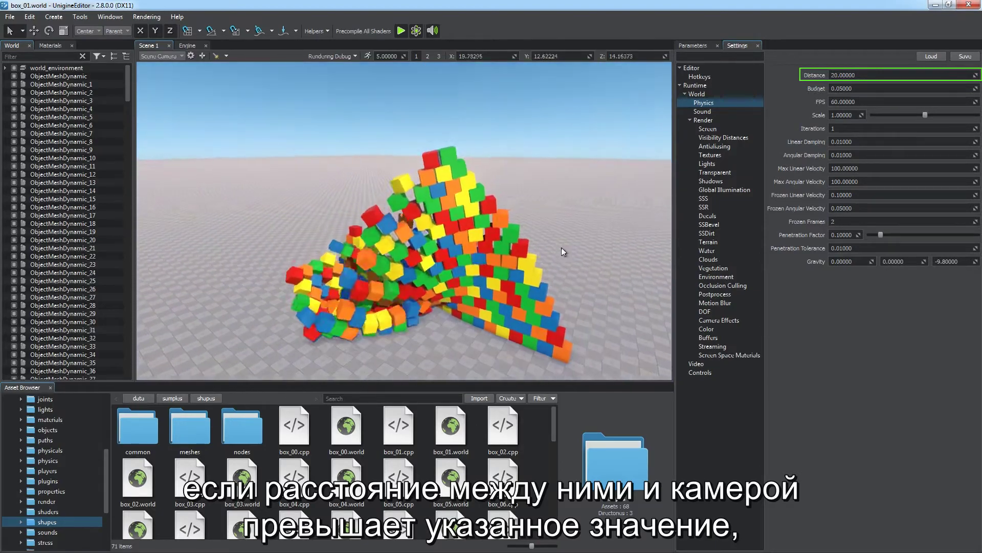
left_click_drag(560, 252, 394, 263, "alt")
scroll(514, 294, "up", 5)
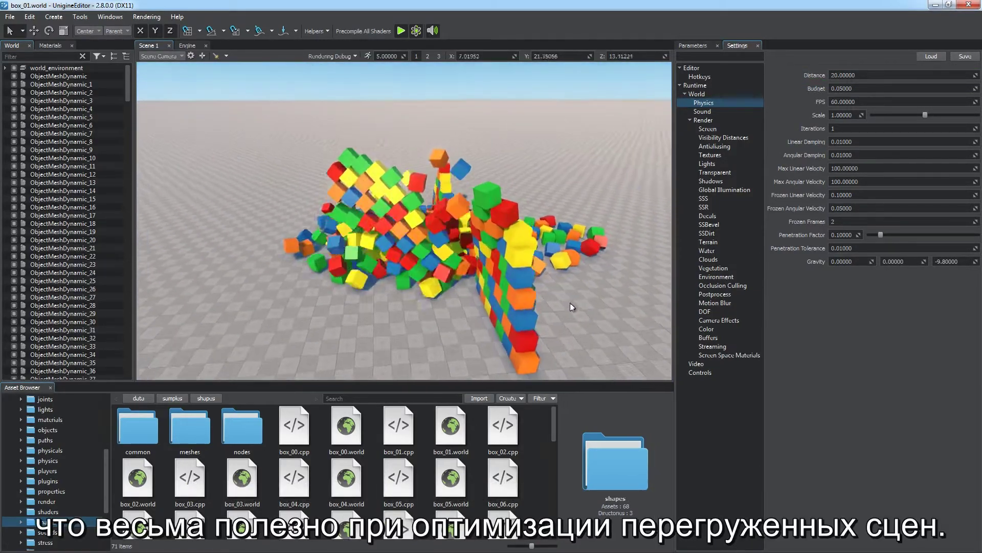
left_click_drag(599, 311, 615, 308, "alt")
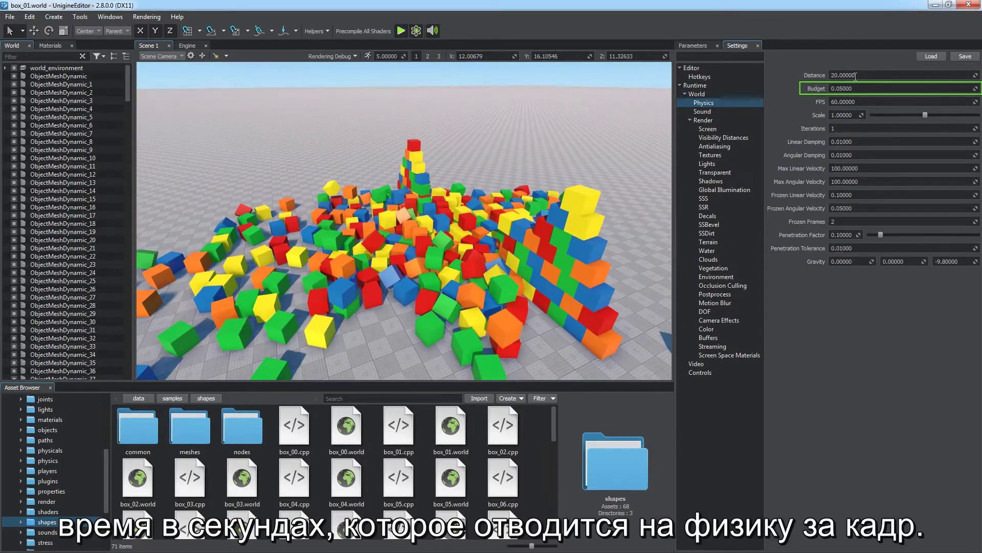
Step: Set the physics Distance back to inf and reload the world to reset the cubes
type("inf")
key("Return")
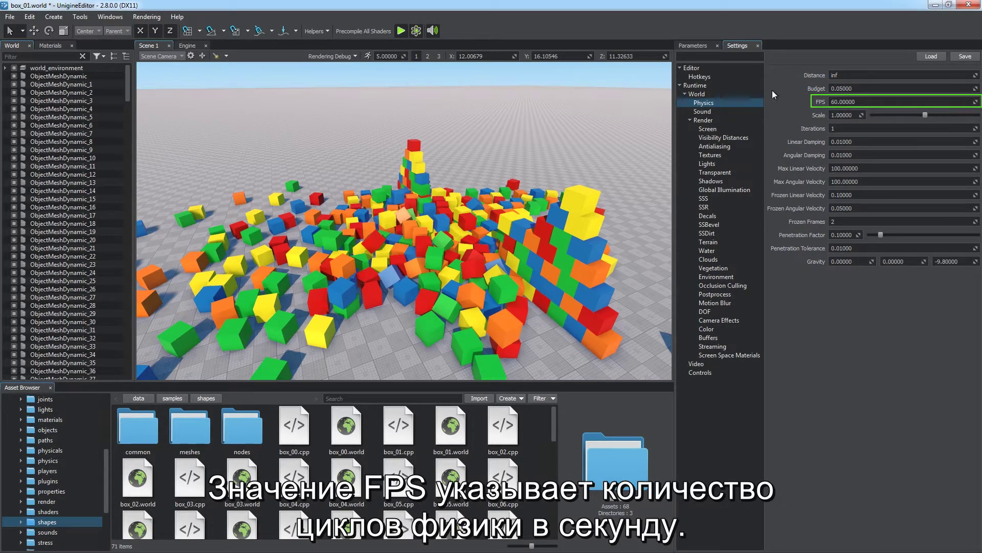
key("ctrl+r")
left_click(801, 72)
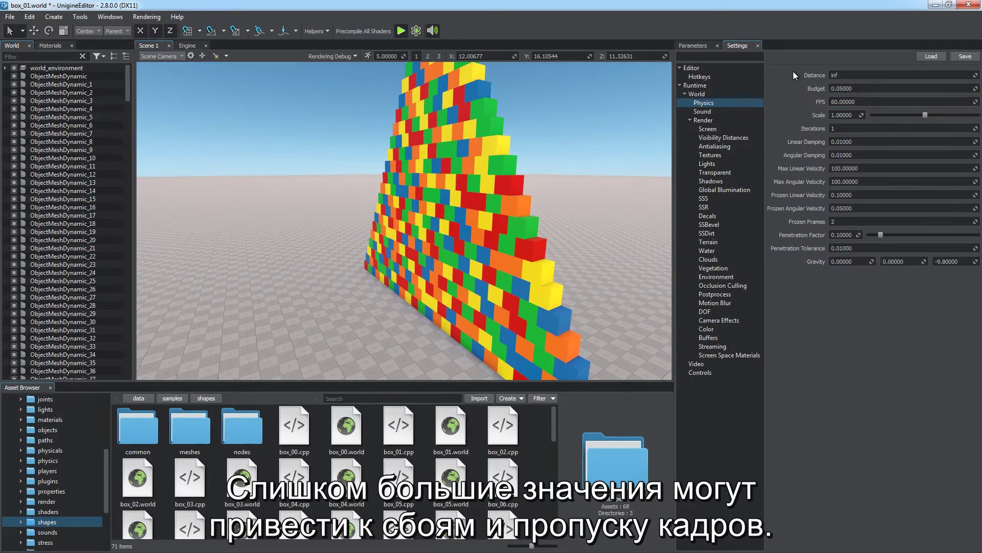
Step: Run physics, lower then raise the Physics Scale to about 0.62, and orbit toward the wall
left_click(415, 31)
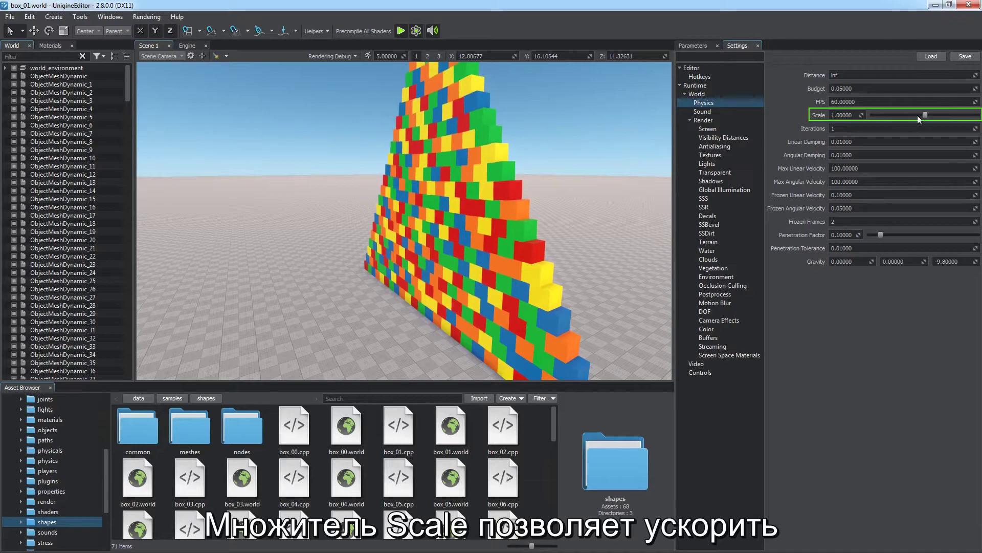
left_click_drag(924, 114, 875, 116)
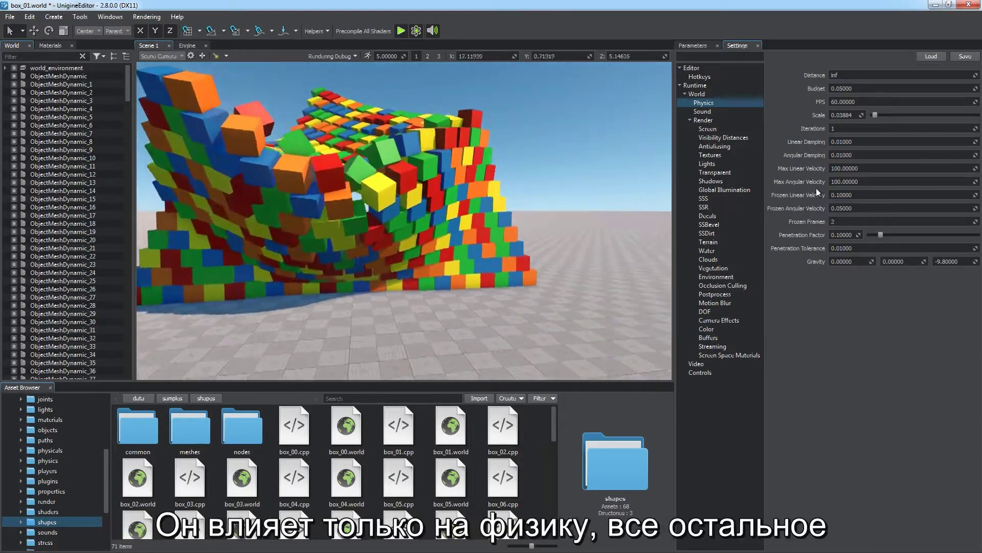
left_click_drag(874, 115, 928, 120)
right_click_drag(604, 208, 607, 236)
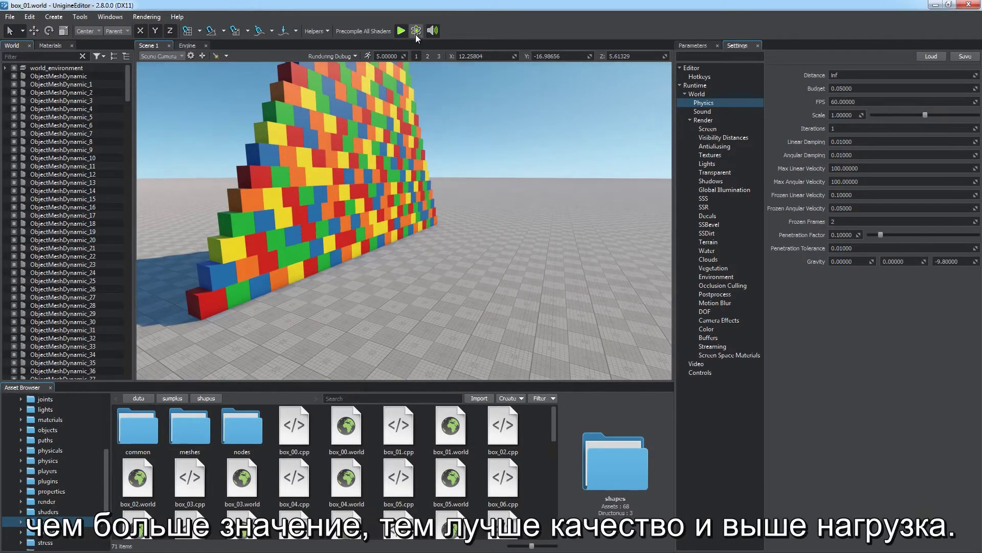
right_click_drag(496, 205, 488, 168)
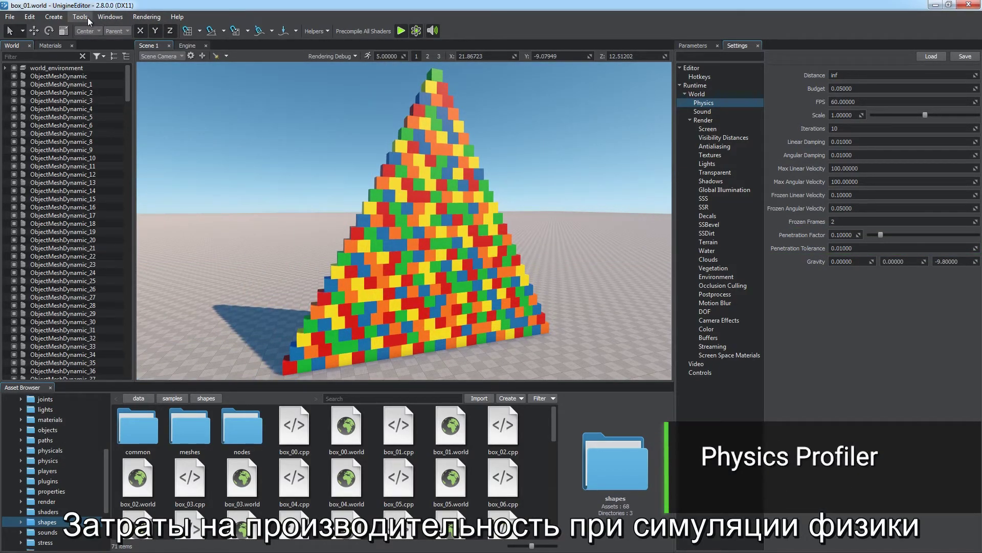
Step: Turn on the Physics performance profiler from the Tools menu
left_click(88, 17)
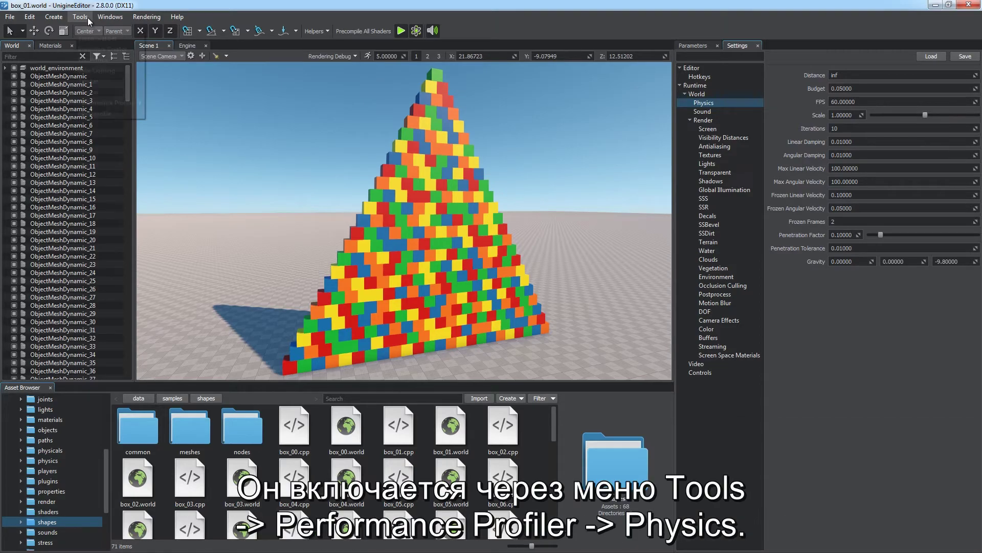
mouse_move(115, 104)
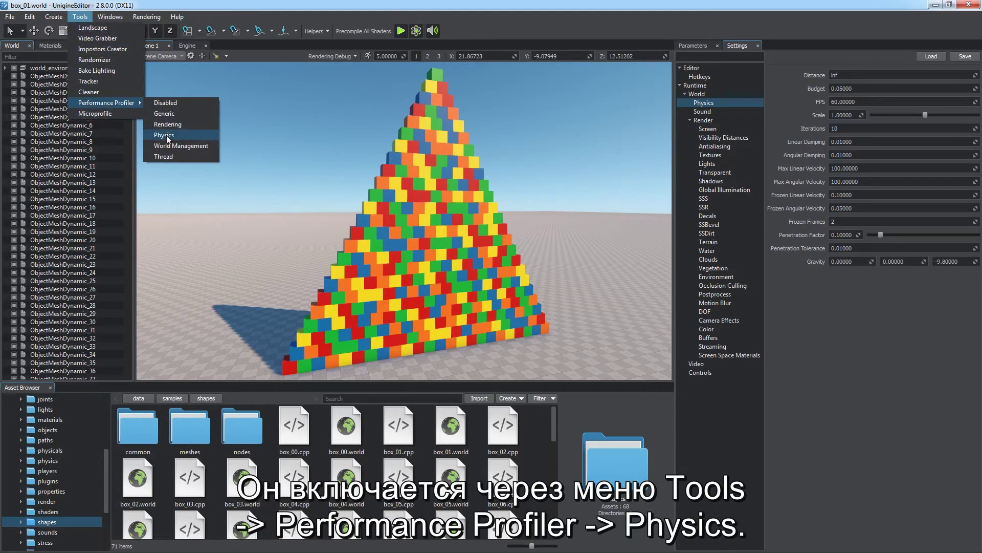
left_click(166, 135)
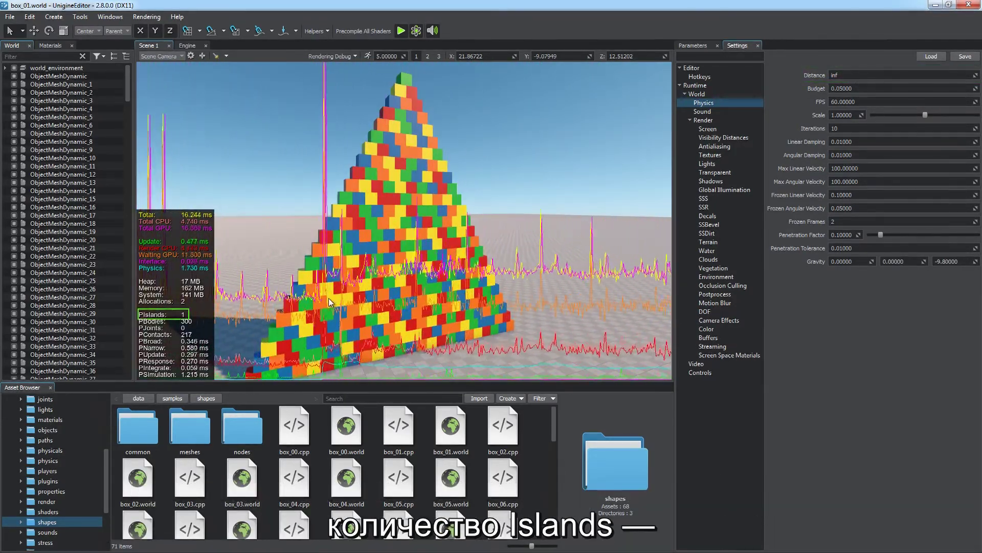
Step: Lower the physics Iterations from 10 to 1, then stop the physics simulation
double_click(919, 128)
type("5")
key("BackSpace")
type("1")
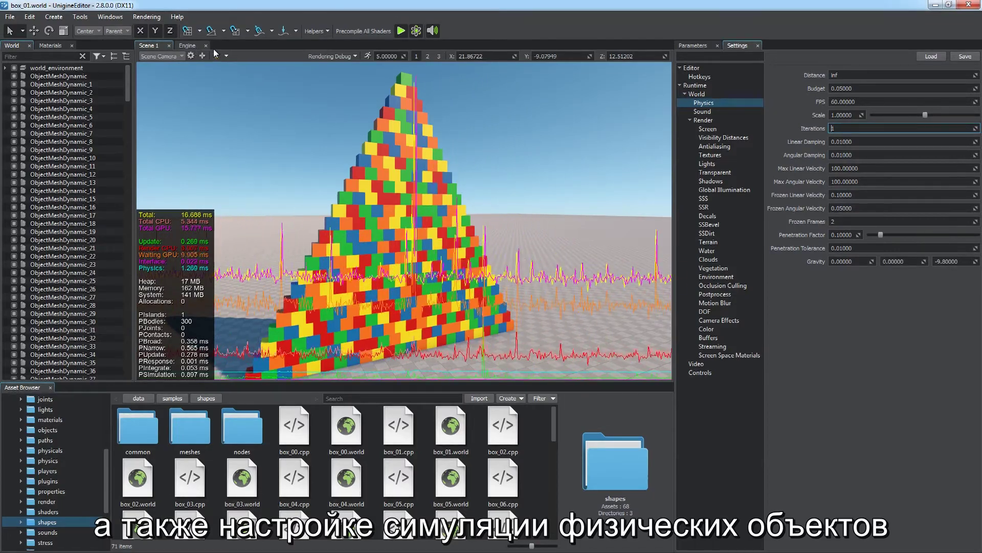
left_click(416, 31)
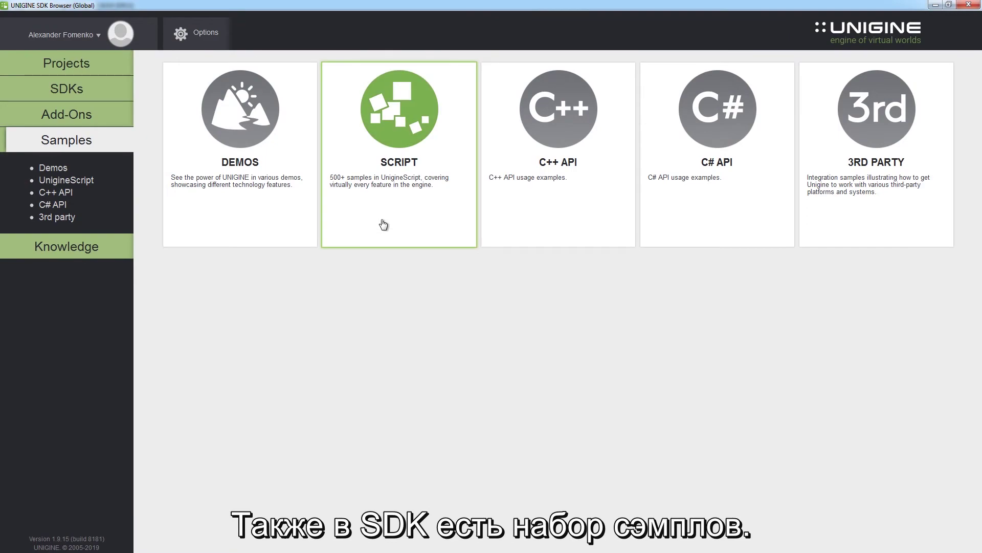
Step: Open the UnigineScript samples and scroll down to Collision Shapes, Force Fields, Joints and Physics
left_click(384, 223)
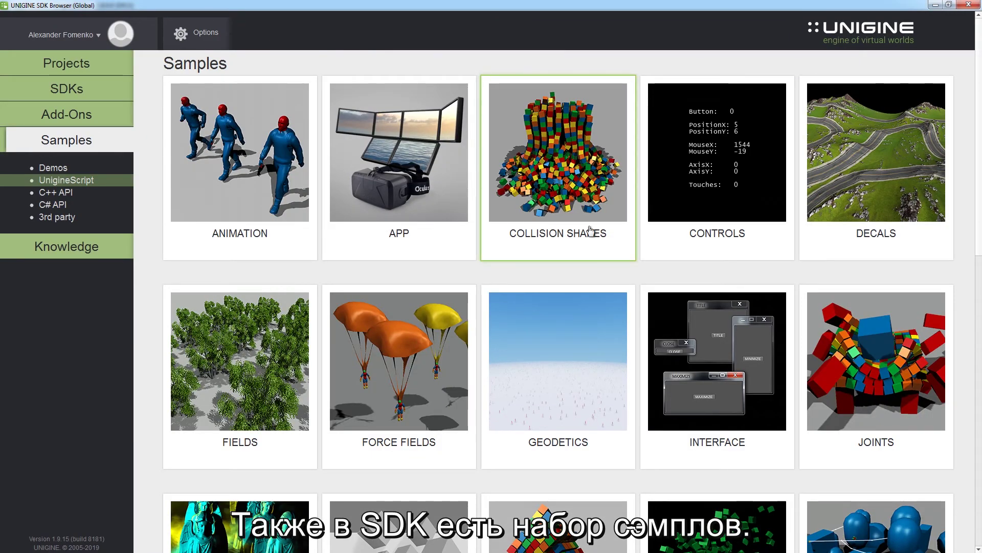
scroll(571, 253, "down", 4)
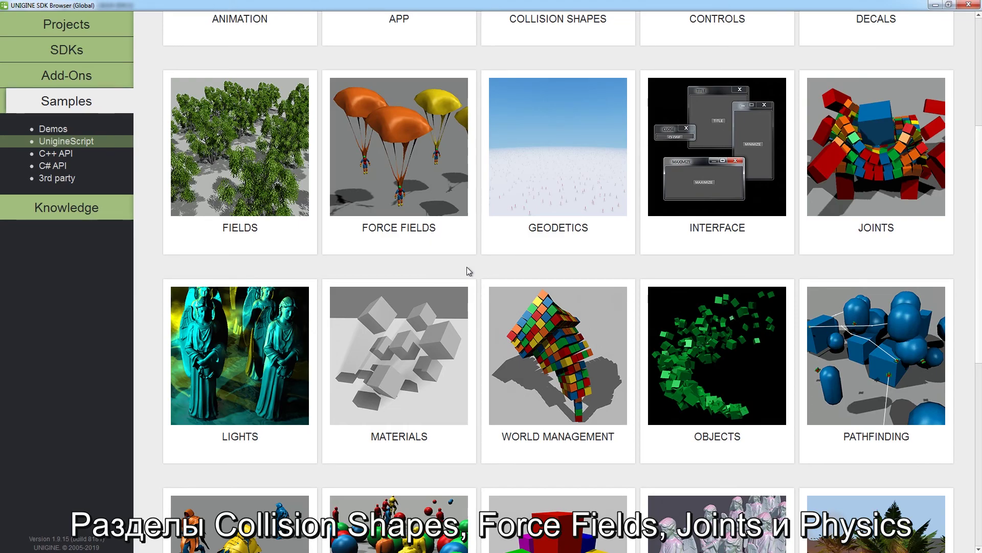
scroll(858, 243, "down", 3)
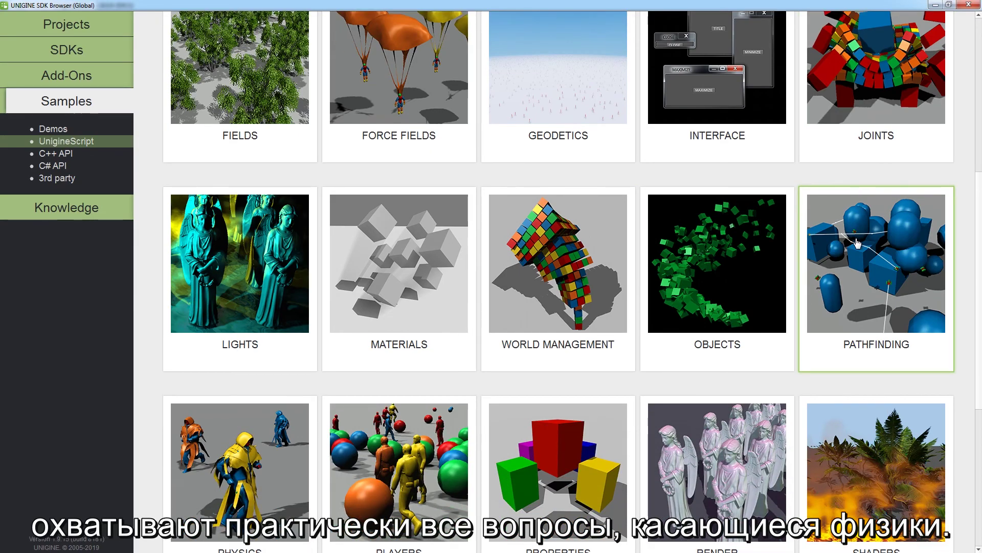